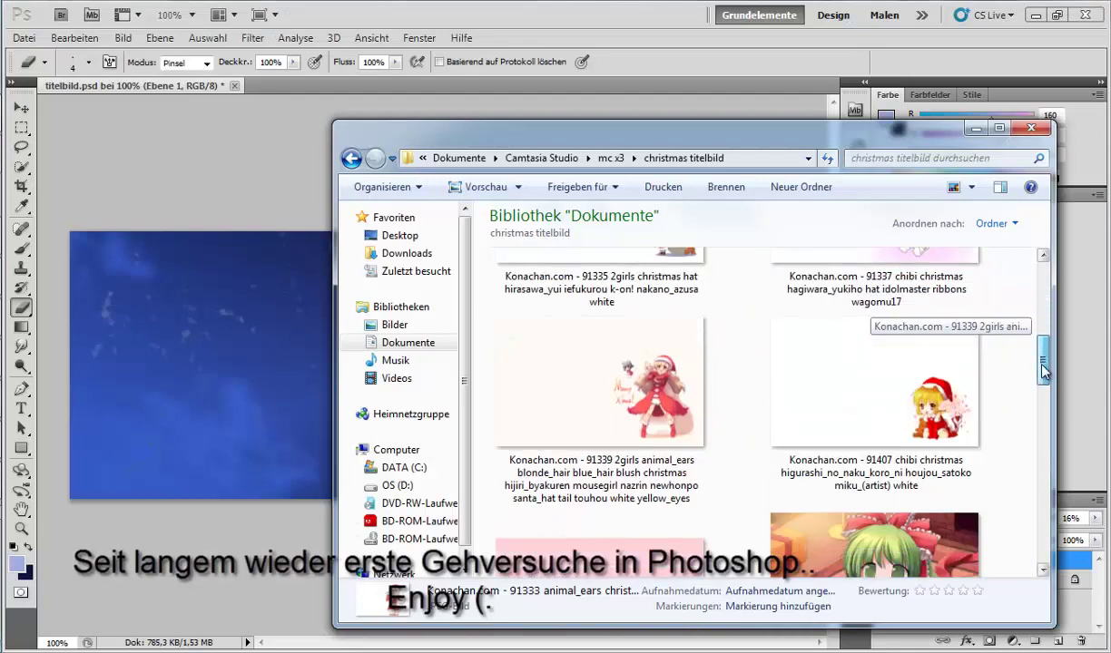
# Place the yui_hirasawa Santa girl render from the file window into the banner and move it to the banner's right side
pyautogui.moveTo(599, 472); pyautogui.dragTo(63, 547)
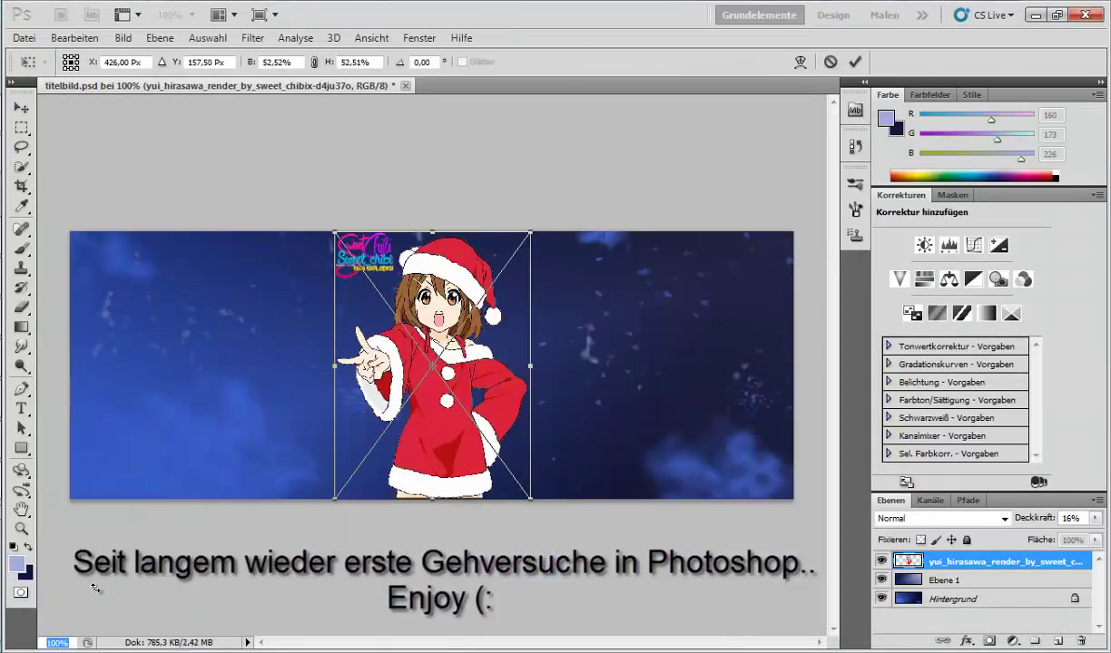
pyautogui.hotkey('ctrl', '+')
pyautogui.click(20, 108)
pyautogui.click(442, 263)
pyautogui.moveTo(303, 216); pyautogui.dragTo(463, 223)
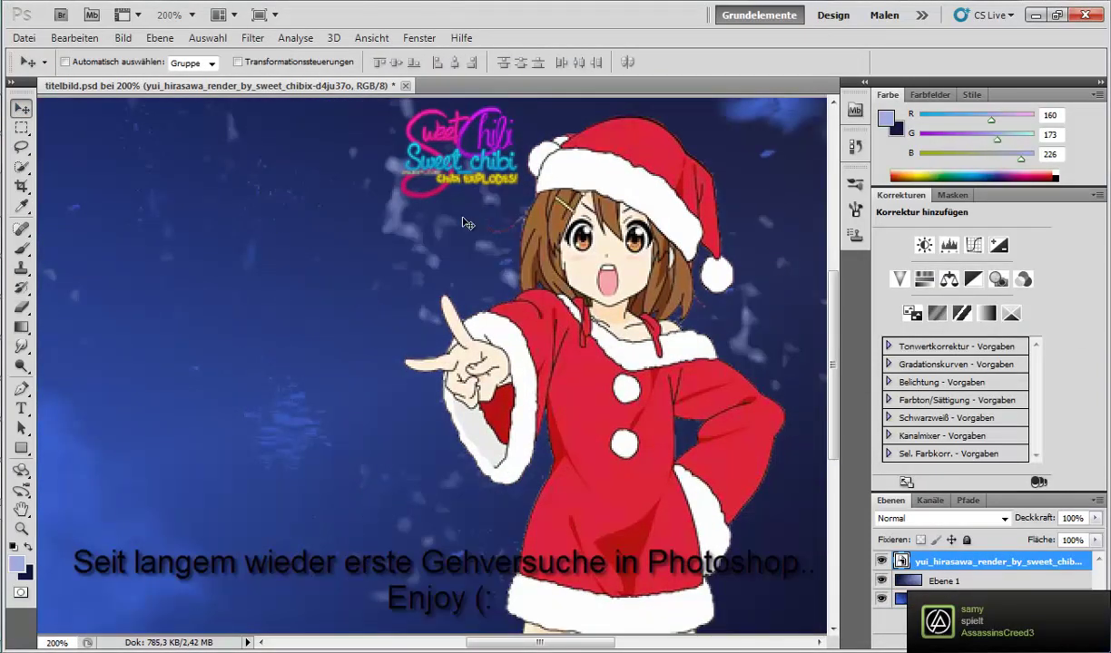
pyautogui.hotkey('ctrl', '-')
pyautogui.moveTo(536, 426); pyautogui.dragTo(706, 428)
# Rasterize the yui_hirasawa render layer so it can be erased
pyautogui.click(22, 307)
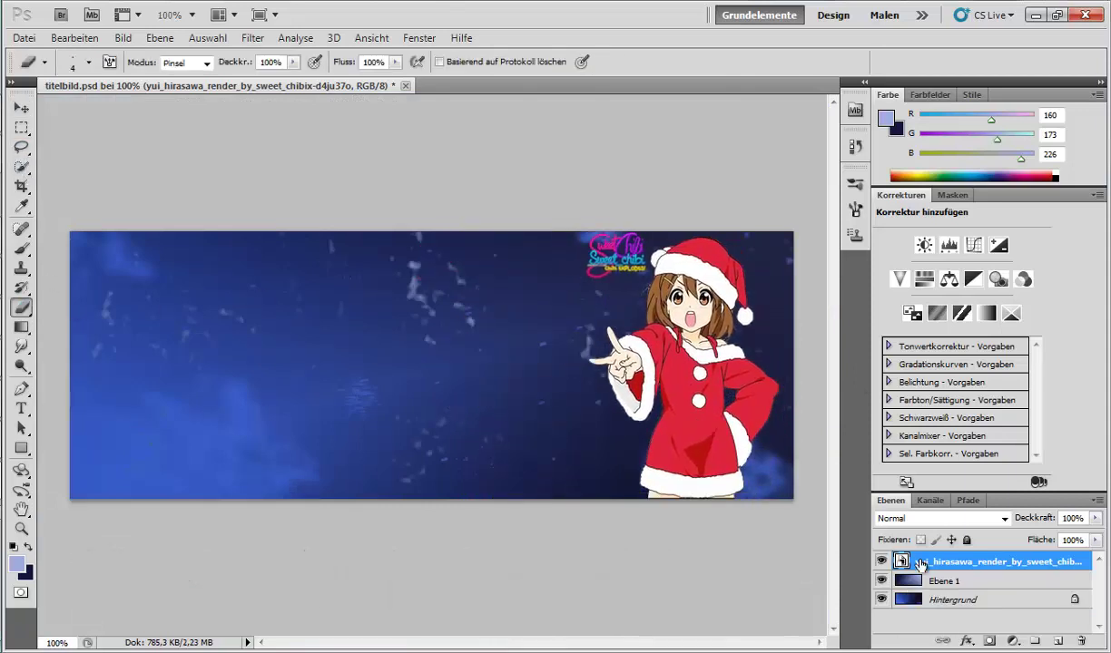
pyautogui.click(159, 37)
pyautogui.click(1051, 600)
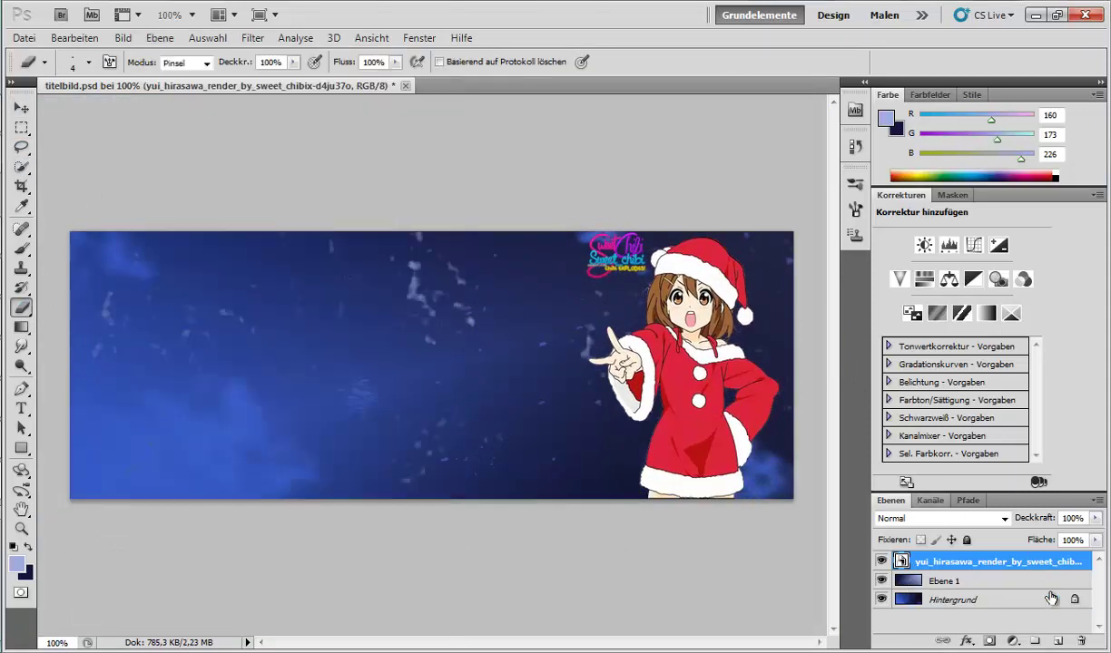
pyautogui.rightClick(942, 562)
pyautogui.click(870, 290)
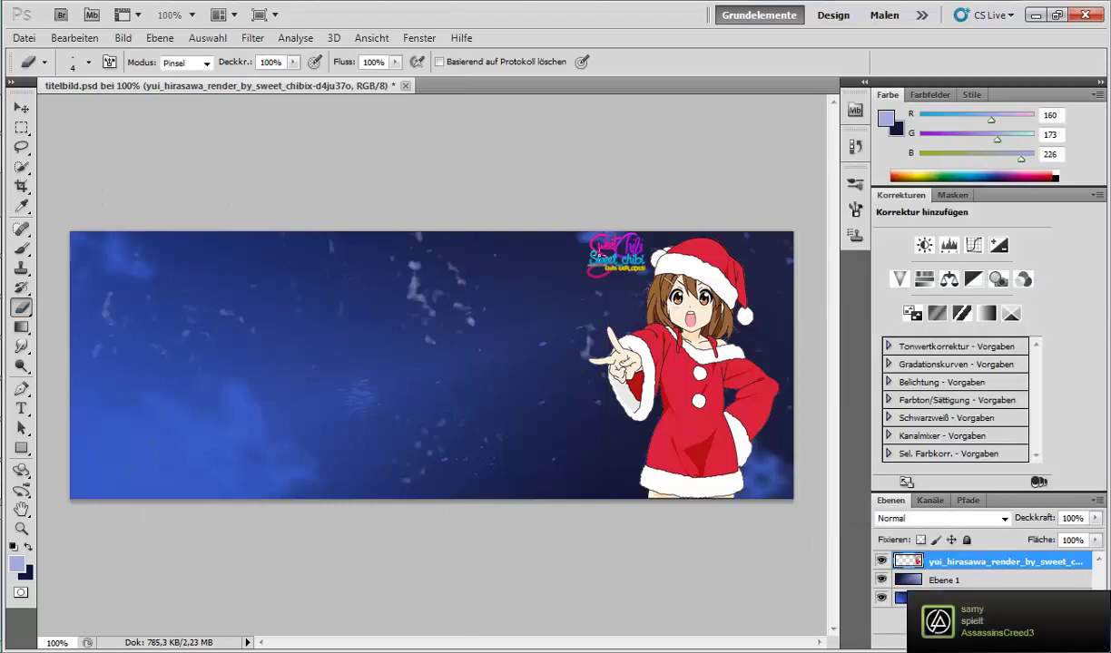
# Erase the pink and blue logo beside the girl's hat with a 42 px eraser
pyautogui.click(88, 61)
pyautogui.moveTo(28, 111); pyautogui.dragTo(54, 111)
pyautogui.moveTo(574, 225); pyautogui.dragTo(628, 261)
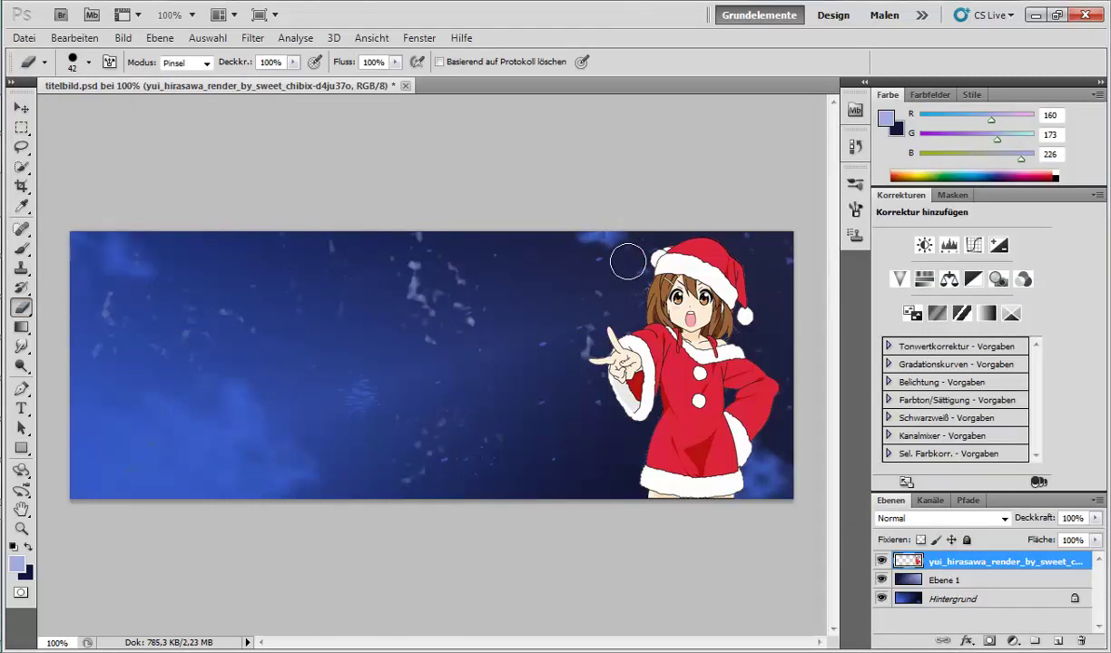
# Add a new layer above the render and fill it with a light-blue to dark-blue gradient running from lower left to upper right
pyautogui.click(161, 37)
pyautogui.click(462, 53)
pyautogui.press('Return')
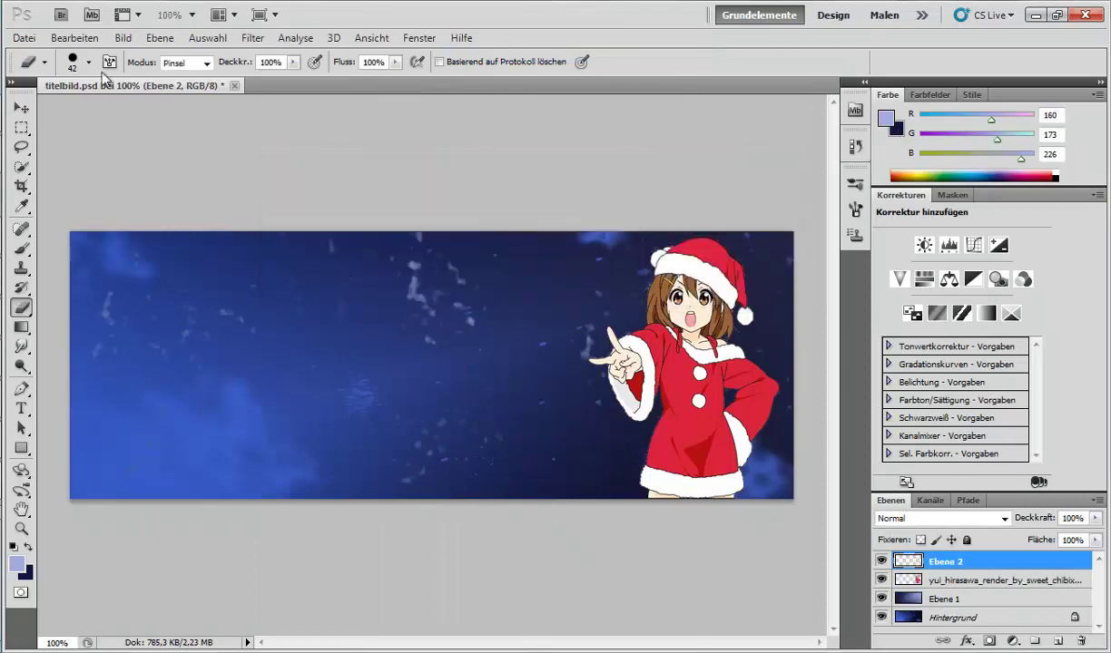
pyautogui.press('g')
pyautogui.moveTo(80, 462); pyautogui.dragTo(758, 307)
# Set the gradient layer to Farbig nachbelichten at 20% opacity and choose the foreground-to-transparent gradient preset
pyautogui.click(986, 518)
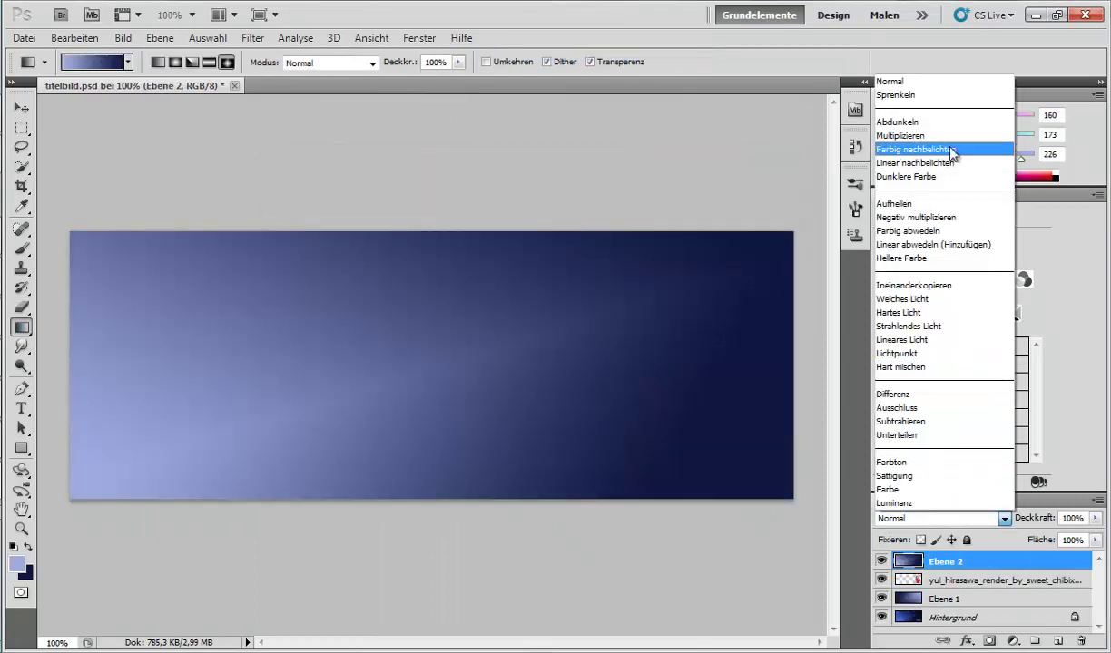
pyautogui.click(998, 148)
pyautogui.moveTo(1046, 539)
pyautogui.mouseDown()
pyautogui.moveTo(1009, 539)
pyautogui.moveTo(1028, 542)
pyautogui.mouseUp()
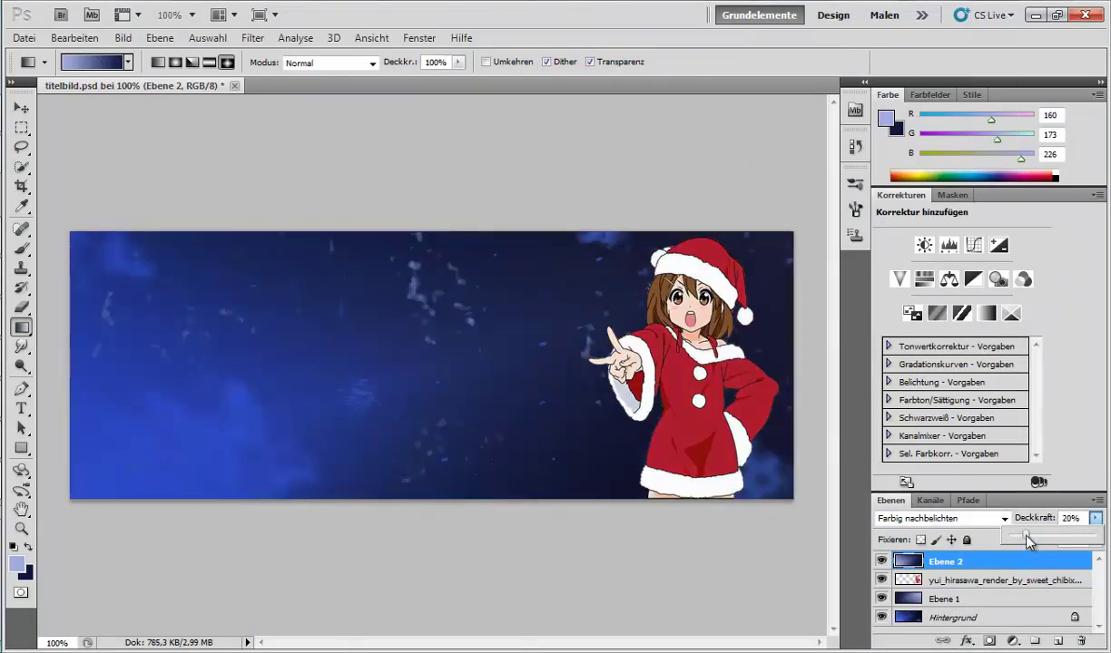
pyautogui.click(861, 503)
pyautogui.click(128, 62)
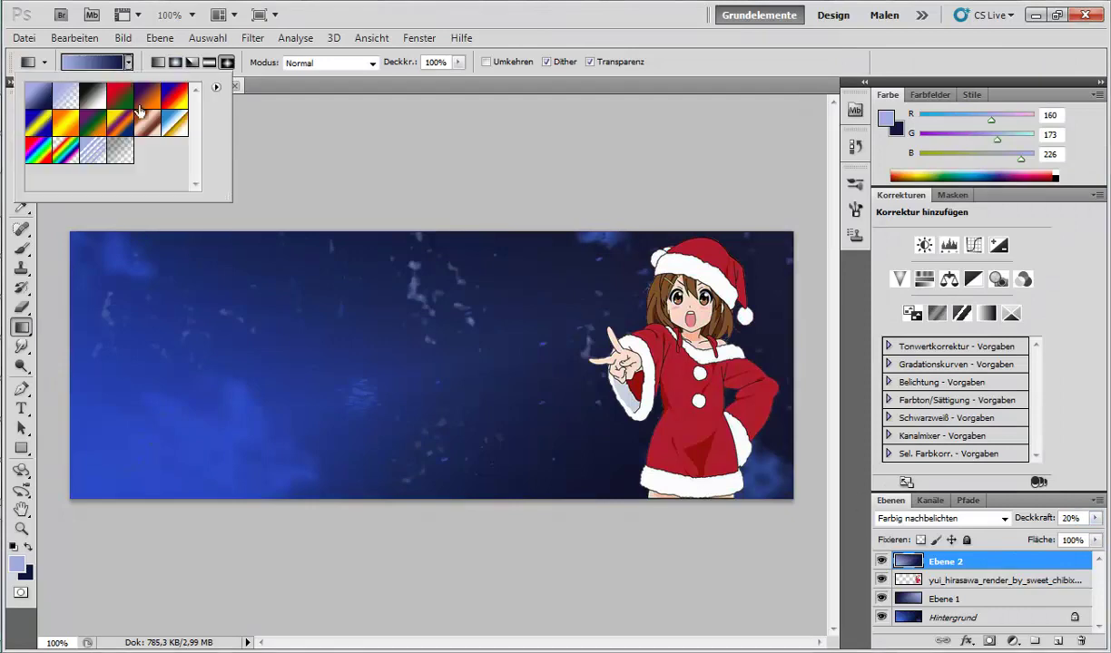
pyautogui.doubleClick(76, 105)
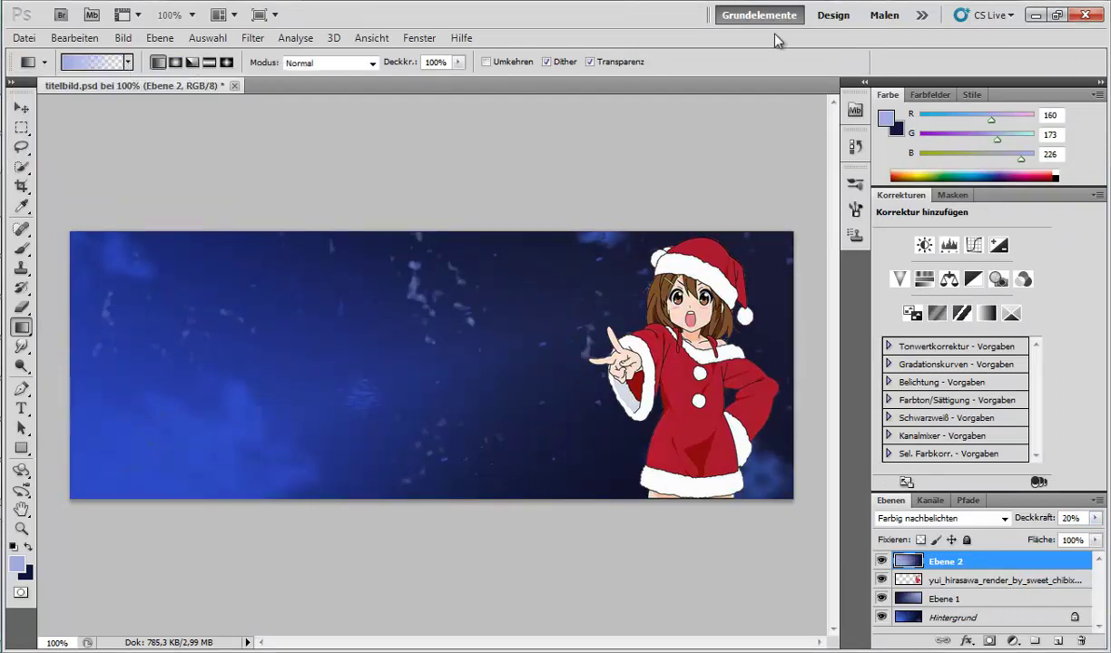
pyautogui.hotkey('alt', 'Tab')
pyautogui.press('super')
pyautogui.click(217, 234)
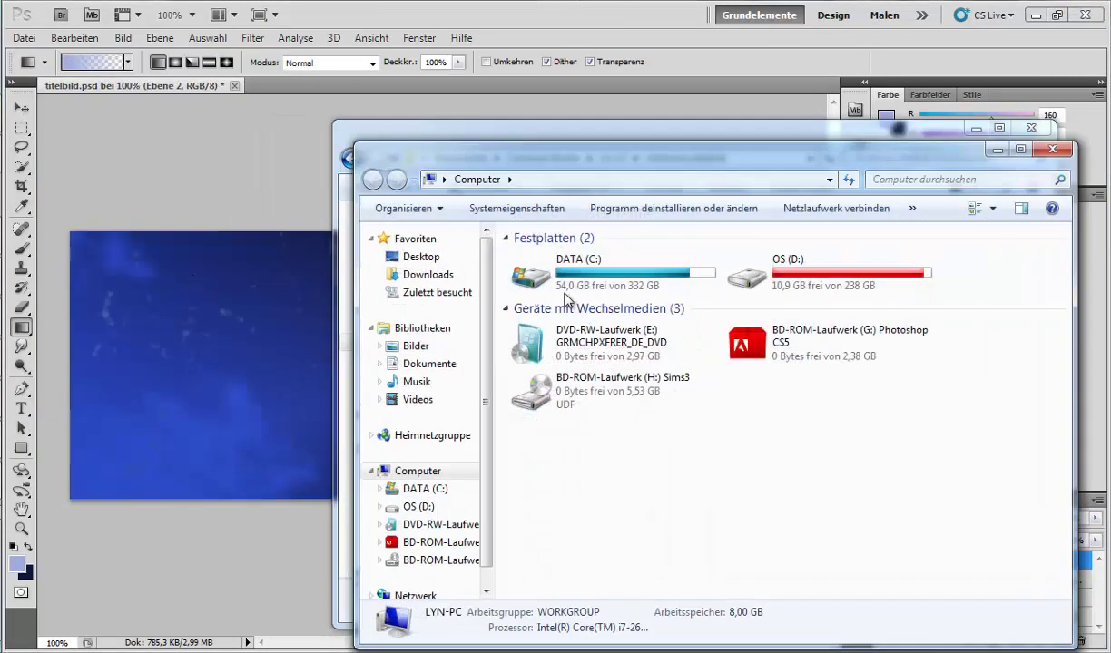
pyautogui.doubleClick(566, 289)
pyautogui.scroll(-1, 650, 439)
pyautogui.click(1052, 149)
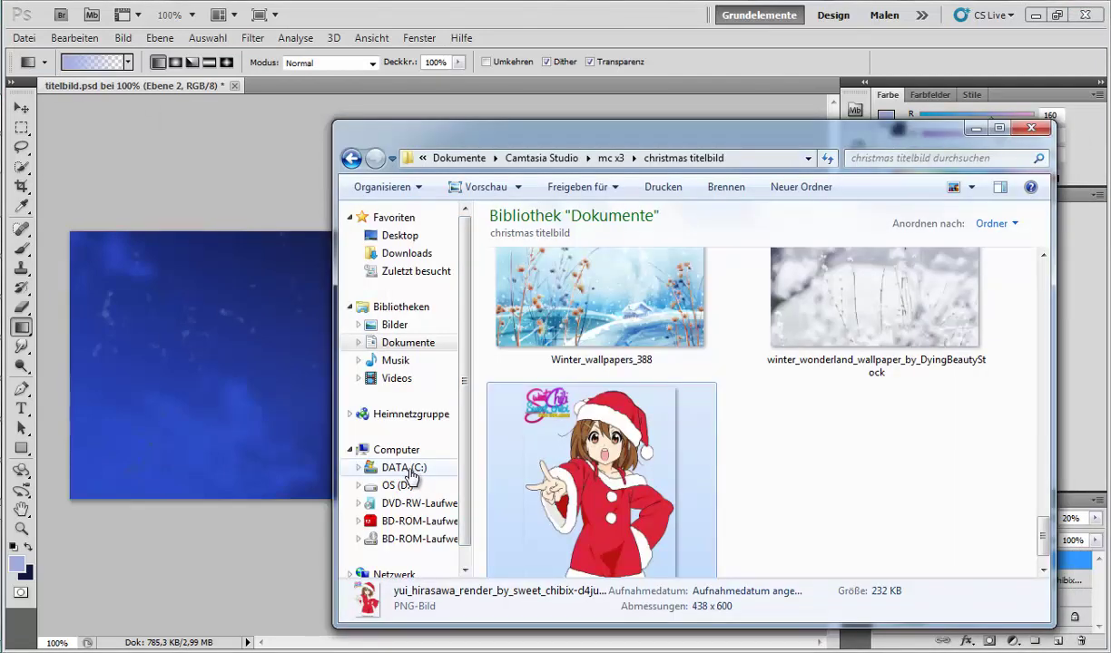
# In Windows Explorer, open the C4Ds folder inside the user's Downloads under Windows.old on DATA (C:)
pyautogui.click(404, 468)
pyautogui.doubleClick(525, 544)
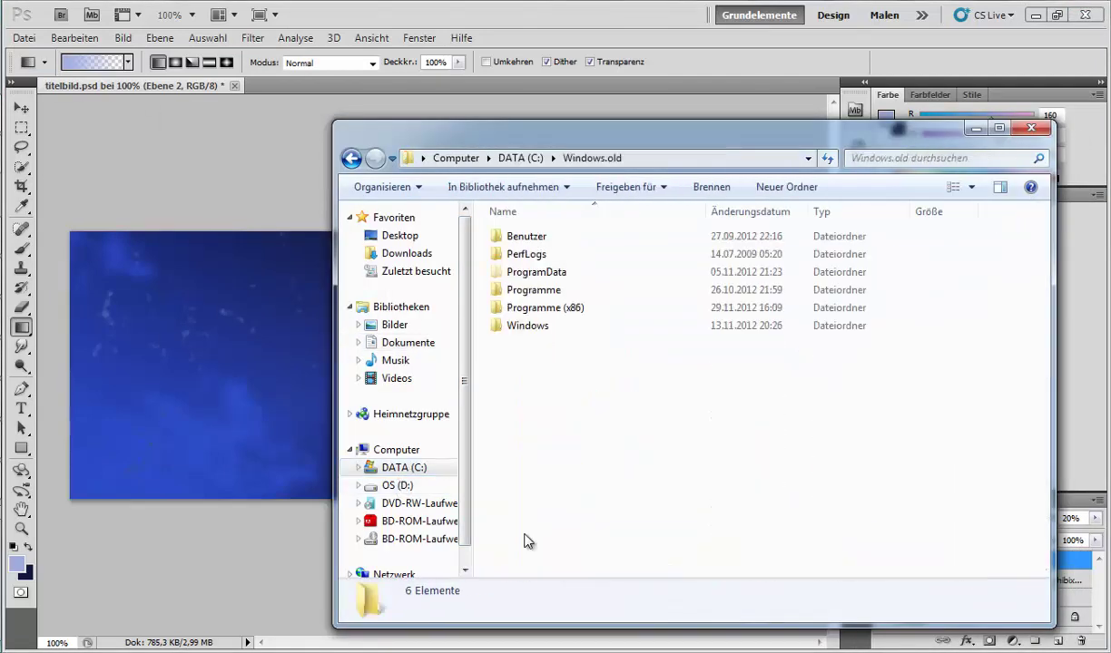
pyautogui.doubleClick(527, 237)
pyautogui.doubleClick(532, 253)
pyautogui.doubleClick(537, 324)
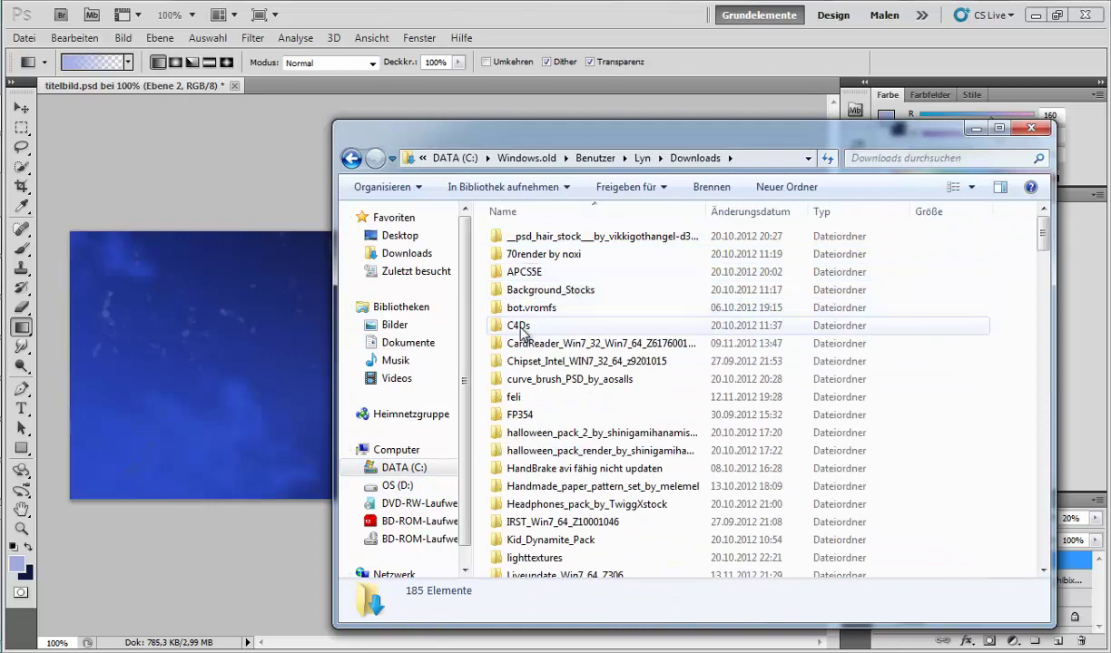
pyautogui.doubleClick(522, 318)
pyautogui.moveTo(1044, 216); pyautogui.dragTo(1045, 245)
pyautogui.moveTo(707, 265); pyautogui.dragTo(367, 390)
pyautogui.press('Escape')
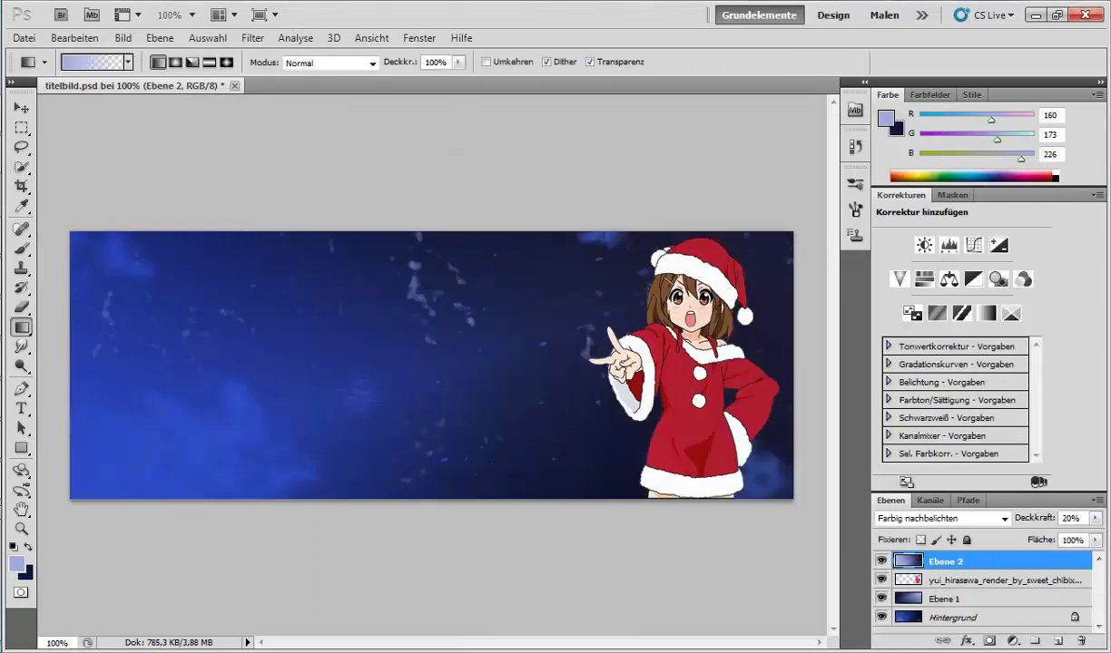
# Place the C4D 1059 image from the C4Ds folder into the Photoshop banner
pyautogui.hotkey('alt', 'Tab')
pyautogui.moveTo(1044, 245); pyautogui.dragTo(1056, 450)
pyautogui.moveTo(712, 243); pyautogui.dragTo(313, 319)
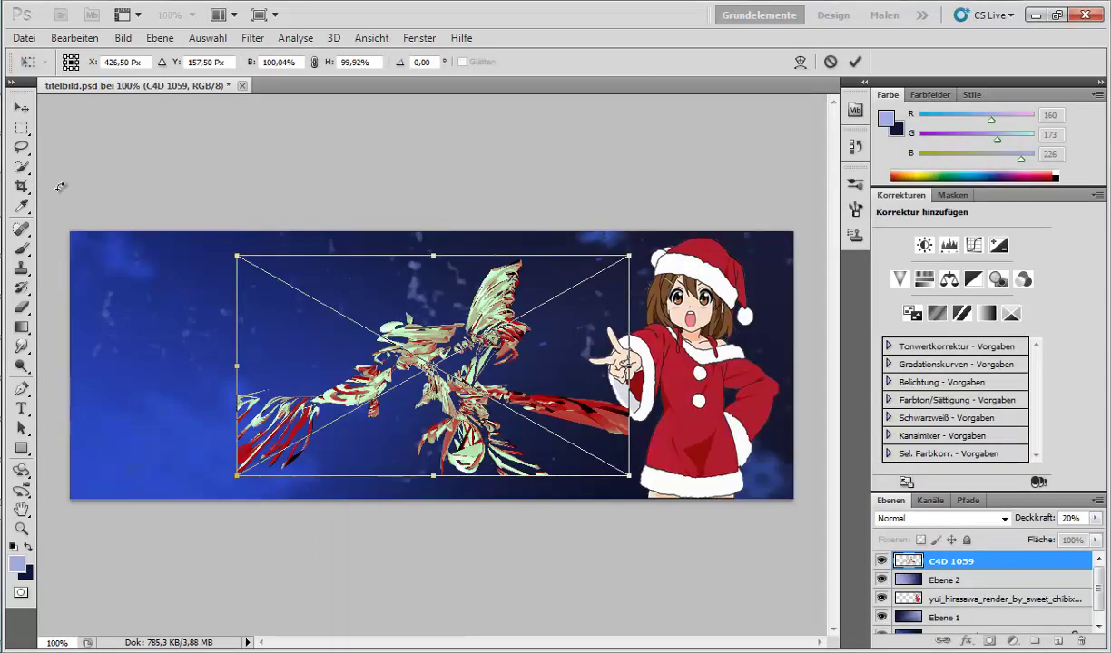
# Rotate the placed C4D 1059 image so its striped end points right, and move it into the banner's upper-left corner
pyautogui.rightClick(267, 334)
pyautogui.click(323, 419)
pyautogui.moveTo(612, 264); pyautogui.dragTo(238, 325)
pyautogui.click(18, 116)
pyautogui.click(444, 262)
pyautogui.moveTo(515, 394); pyautogui.dragTo(127, 238)
pyautogui.rightClick(128, 237)
pyautogui.click(442, 40)
pyautogui.click(123, 41)
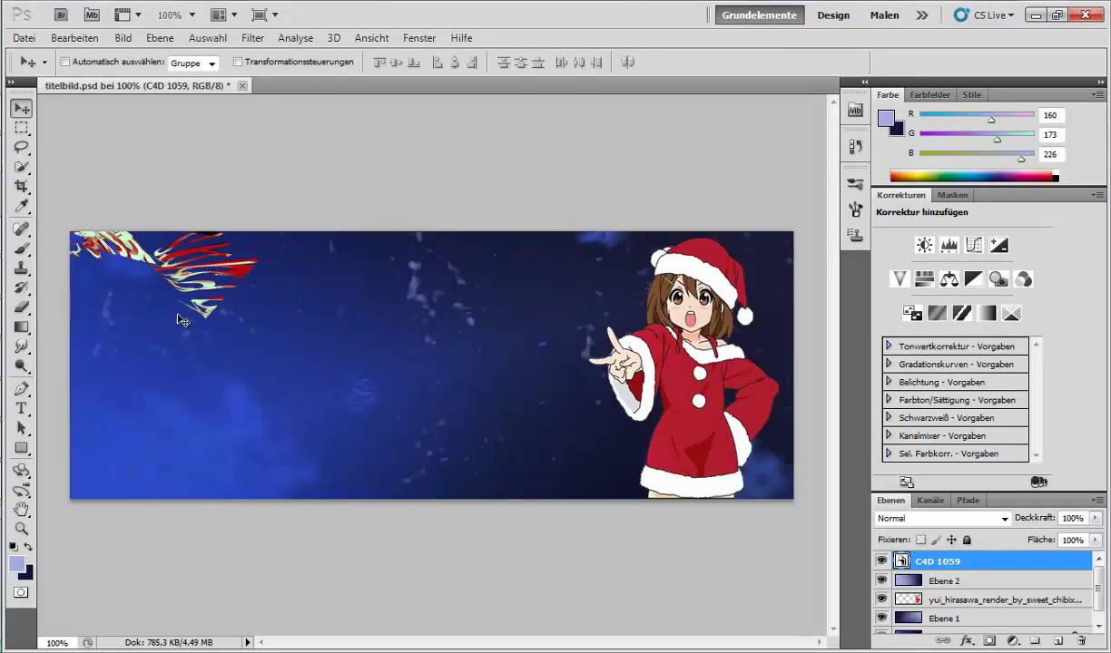
pyautogui.rightClick(127, 238)
pyautogui.press('Escape')
pyautogui.click(207, 38)
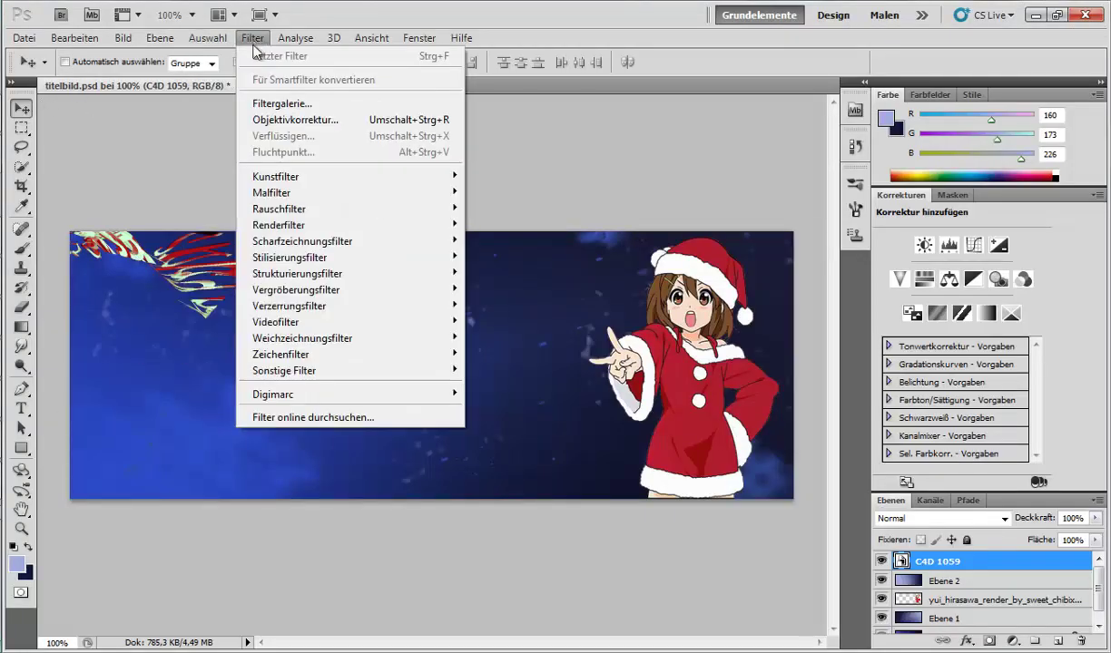
pyautogui.moveTo(322, 56)
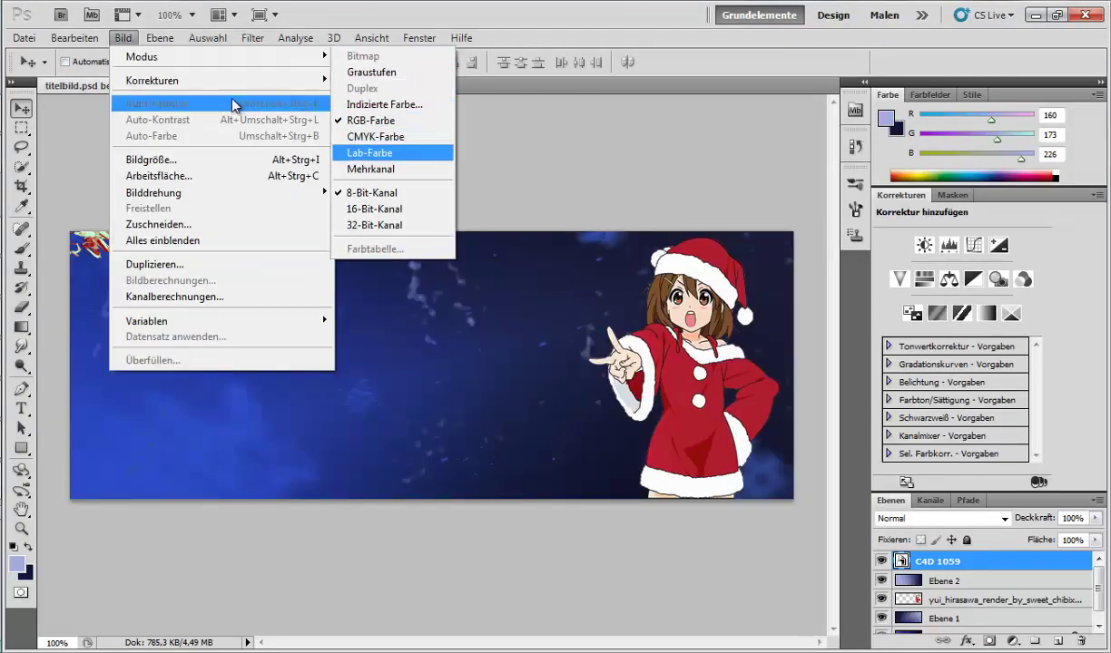
pyautogui.moveTo(64, 34)
pyautogui.moveTo(404, 41)
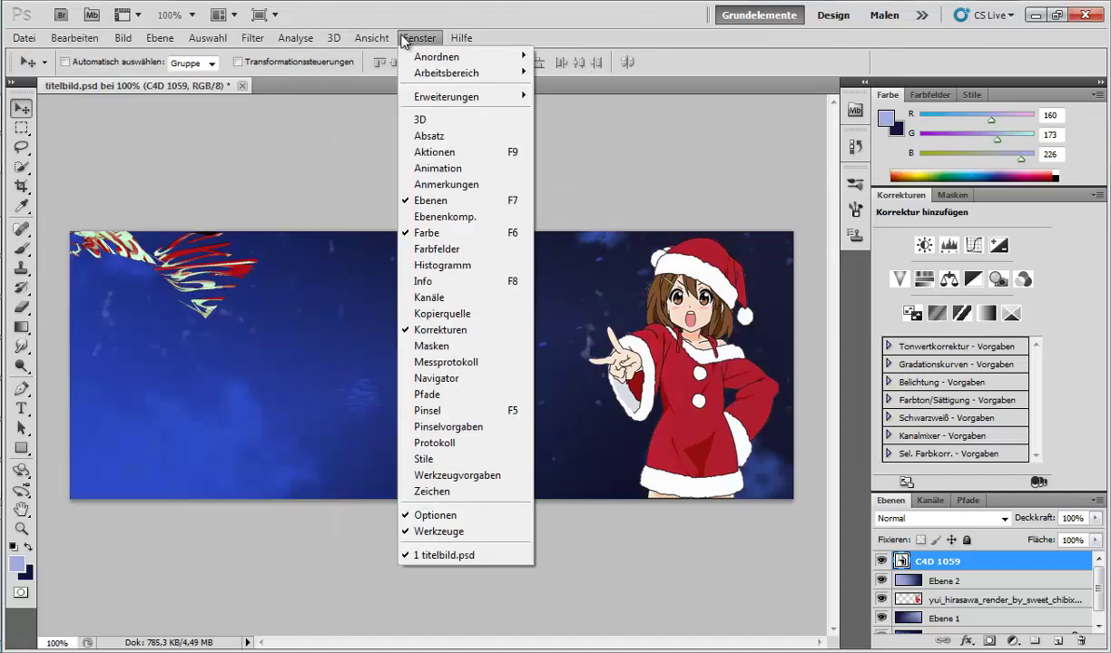
pyautogui.click(926, 124)
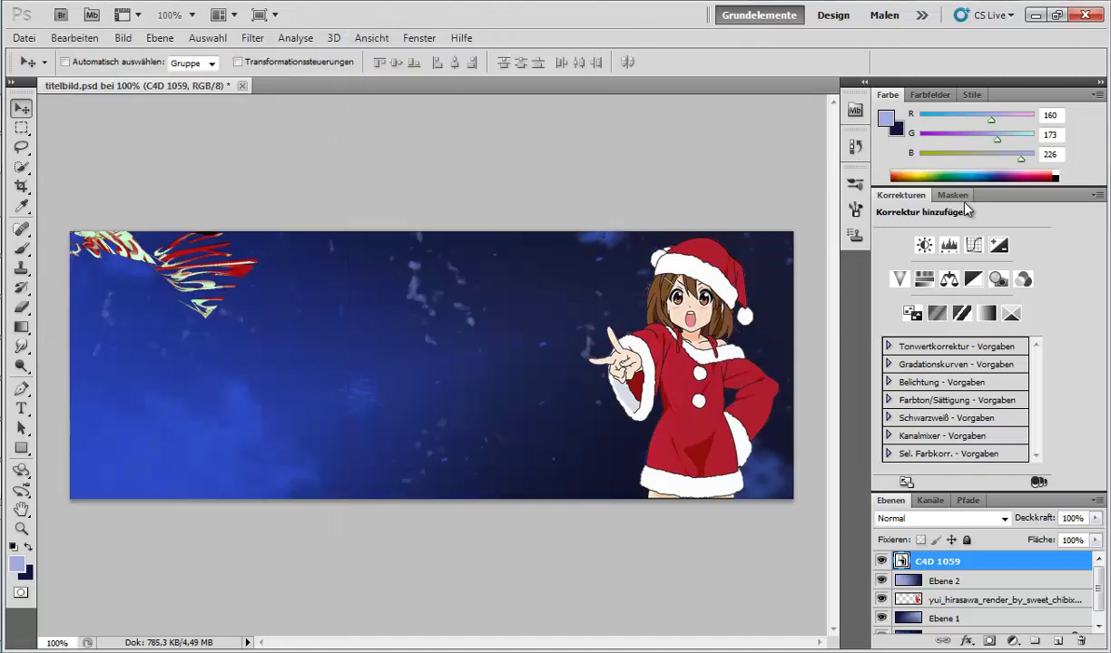
pyautogui.click(972, 95)
pyautogui.click(890, 96)
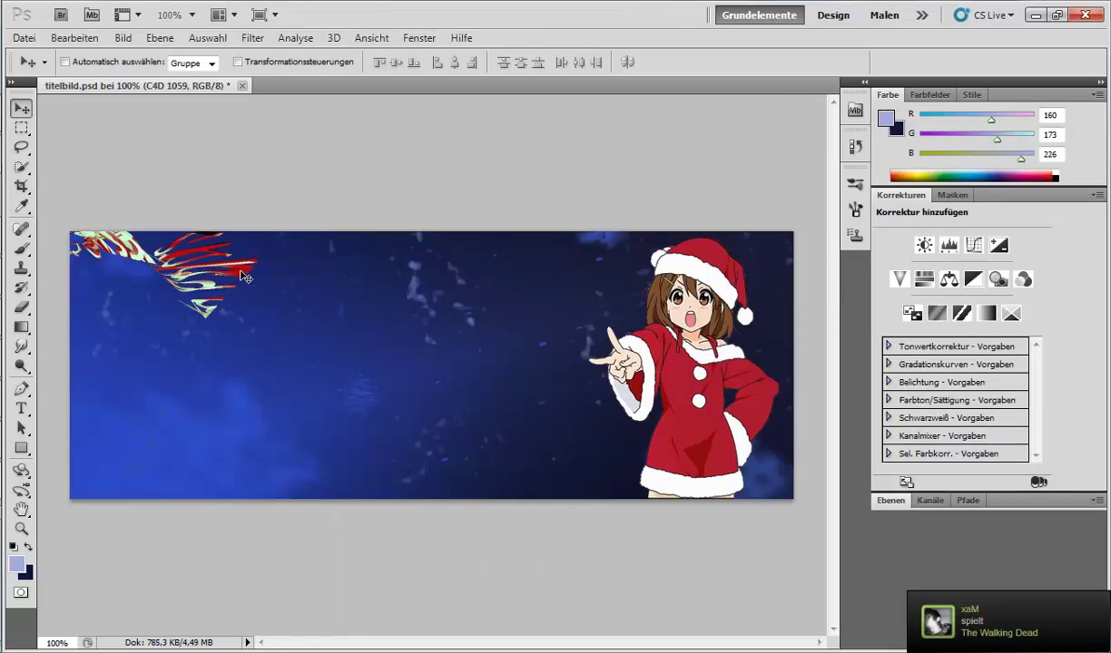
# Rasterize the C4D 1059 layer
pyautogui.click(891, 501)
pyautogui.rightClick(1057, 561)
pyautogui.press('Escape')
# Try a Farbton/Sättigung adjustment on the C4D 1059 layer with hue -13 and saturation +15
pyautogui.click(113, 38)
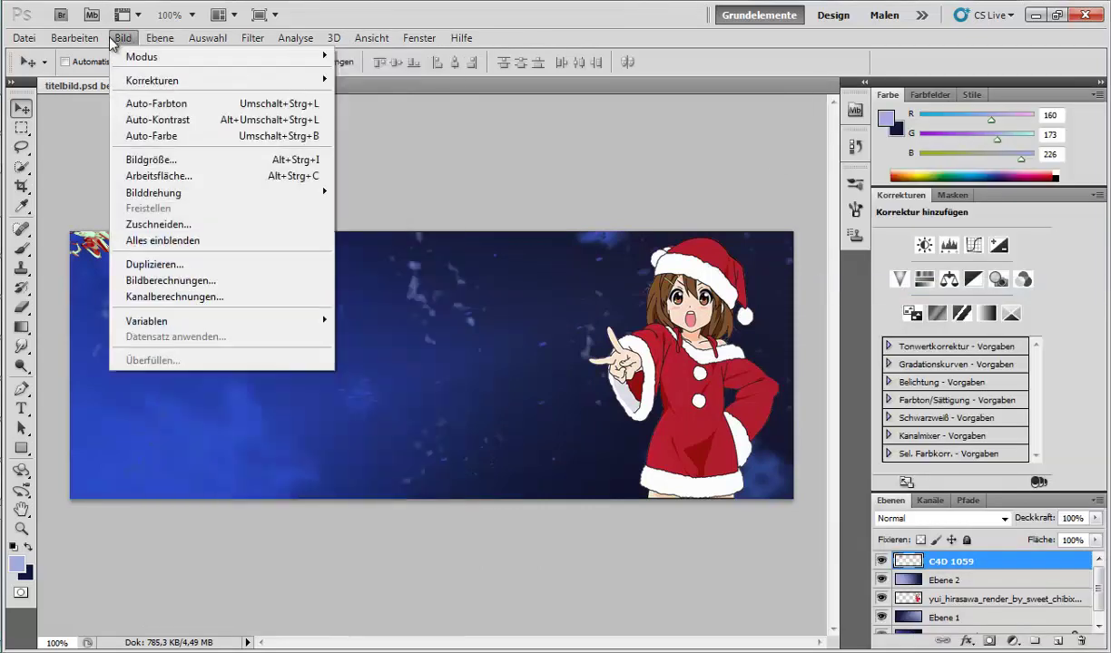
pyautogui.moveTo(152, 80)
pyautogui.click(408, 166)
pyautogui.moveTo(483, 220); pyautogui.dragTo(487, 221)
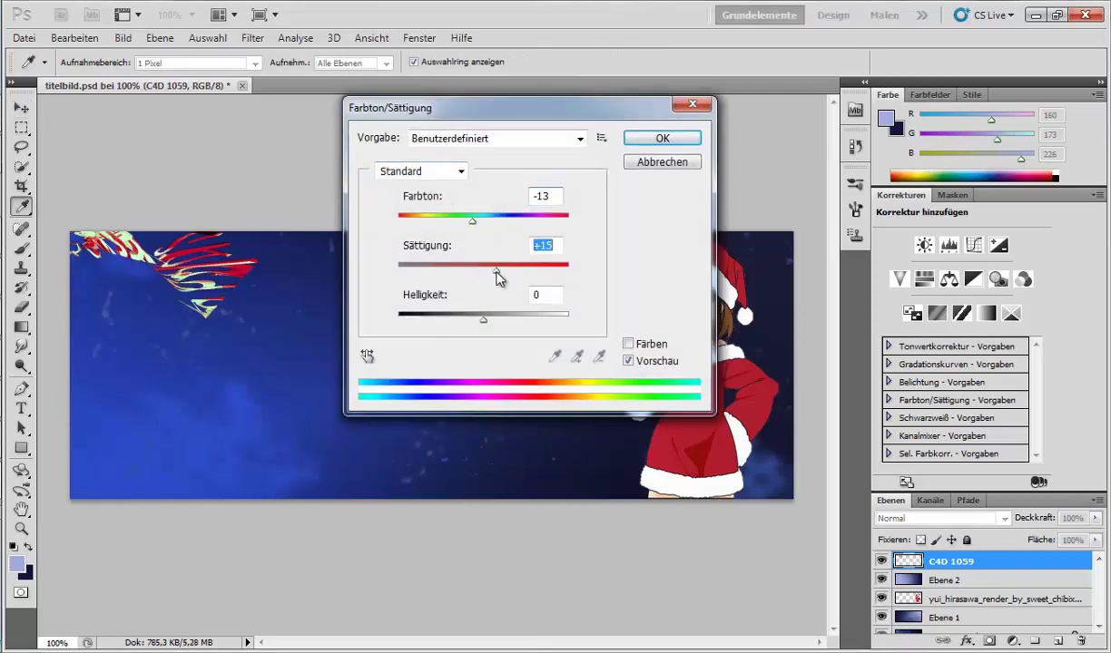
pyautogui.click(628, 141)
# Undo the hue and saturation change and reposition the C4D 1059 piece in the banner's upper-left corner
pyautogui.click(80, 39)
pyautogui.click(166, 85)
pyautogui.moveTo(156, 253); pyautogui.dragTo(181, 262)
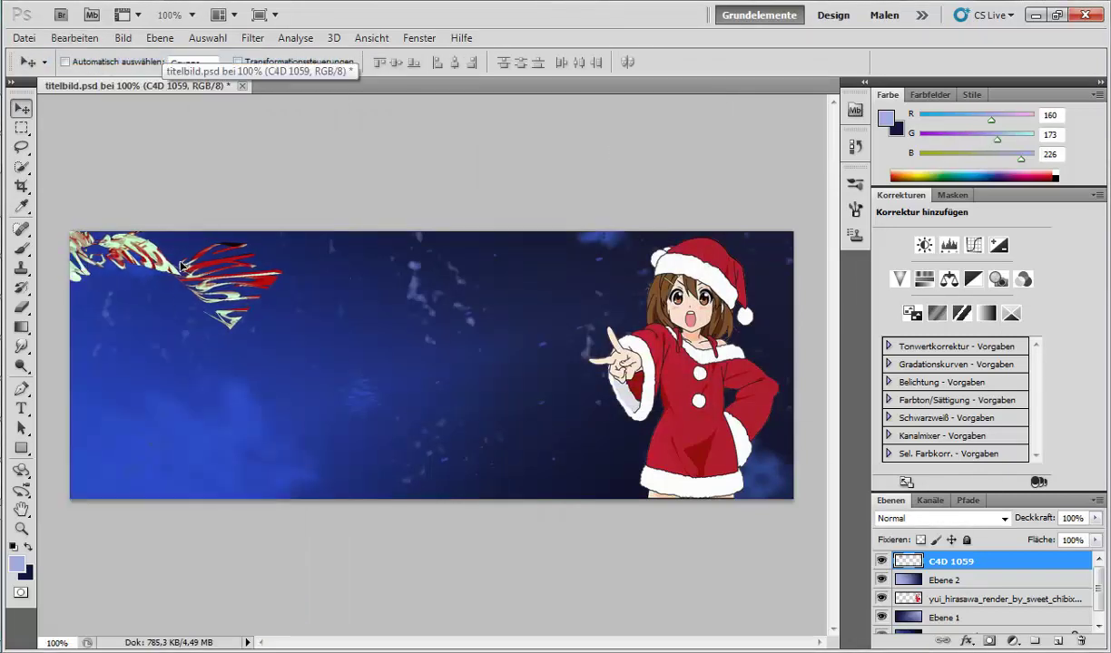
# Start a Gradationskurven adjustment on the C4D 1059 layer and pull the red channel's curve down
pyautogui.click(160, 38)
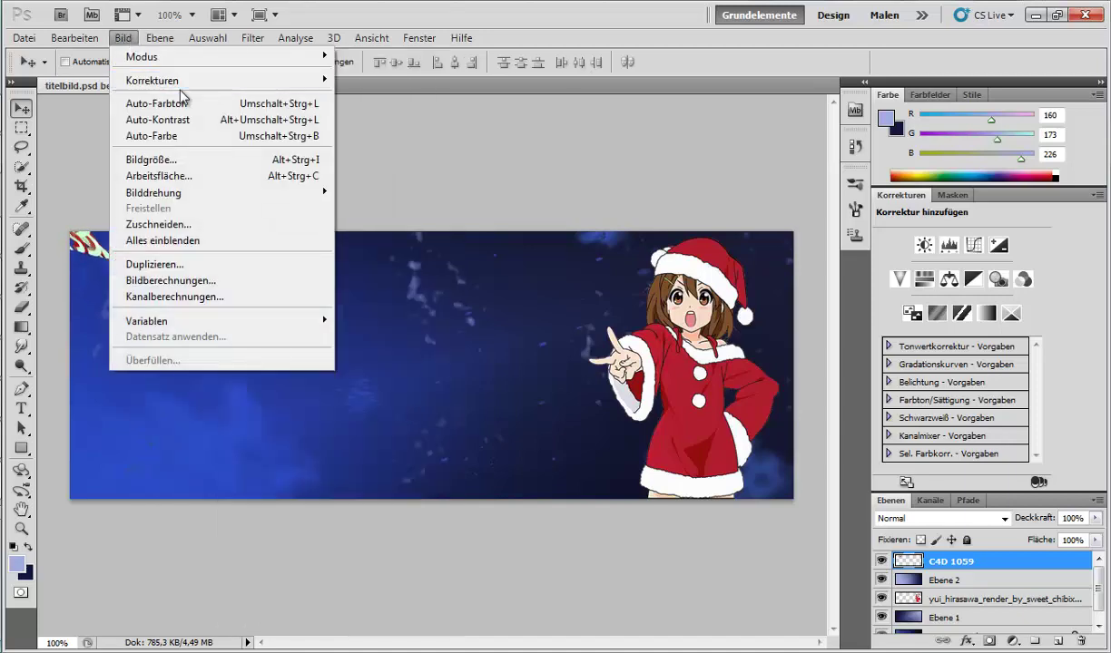
pyautogui.moveTo(172, 82)
pyautogui.click(408, 109)
pyautogui.hotkey('alt', '3')
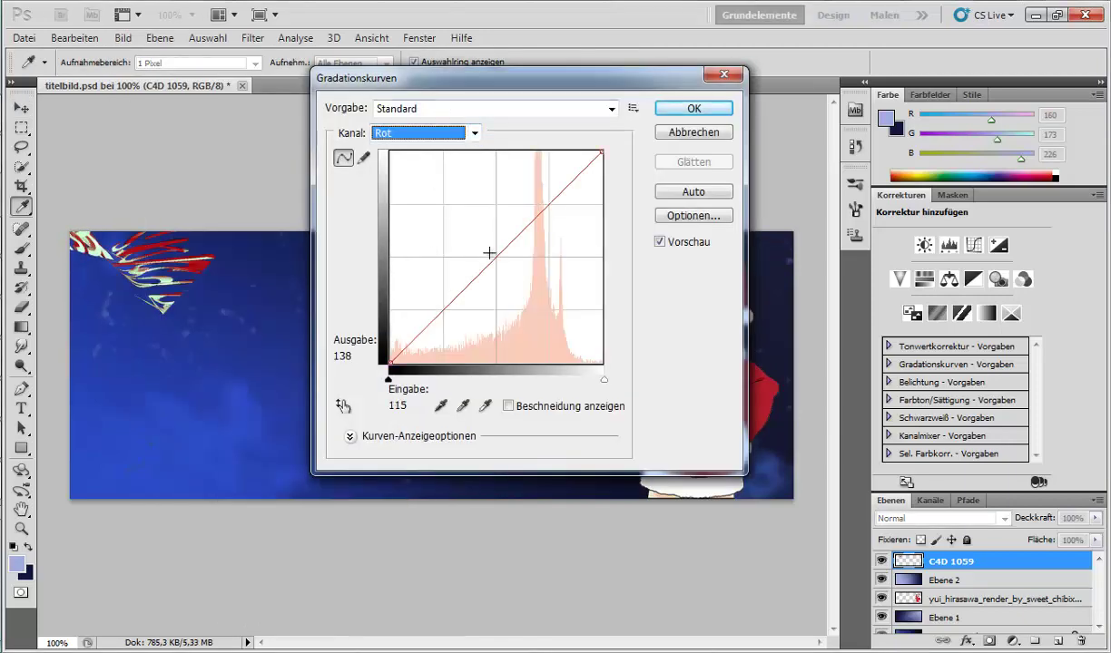
pyautogui.moveTo(491, 257); pyautogui.dragTo(547, 301)
# Raise the blue channel's curve strongly in the shadows and midtones, with a point at input 107 and output 187
pyautogui.click(431, 136)
pyautogui.click(408, 193)
pyautogui.moveTo(474, 275); pyautogui.dragTo(461, 208)
pyautogui.moveTo(422, 272); pyautogui.dragTo(415, 203)
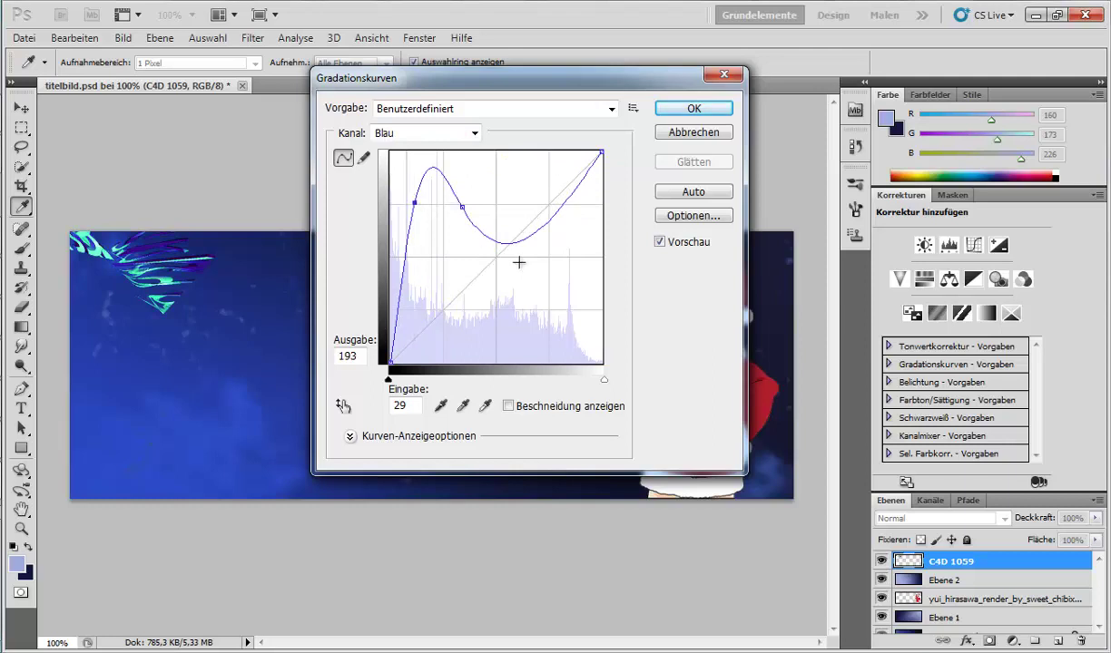
pyautogui.moveTo(518, 227); pyautogui.dragTo(579, 264)
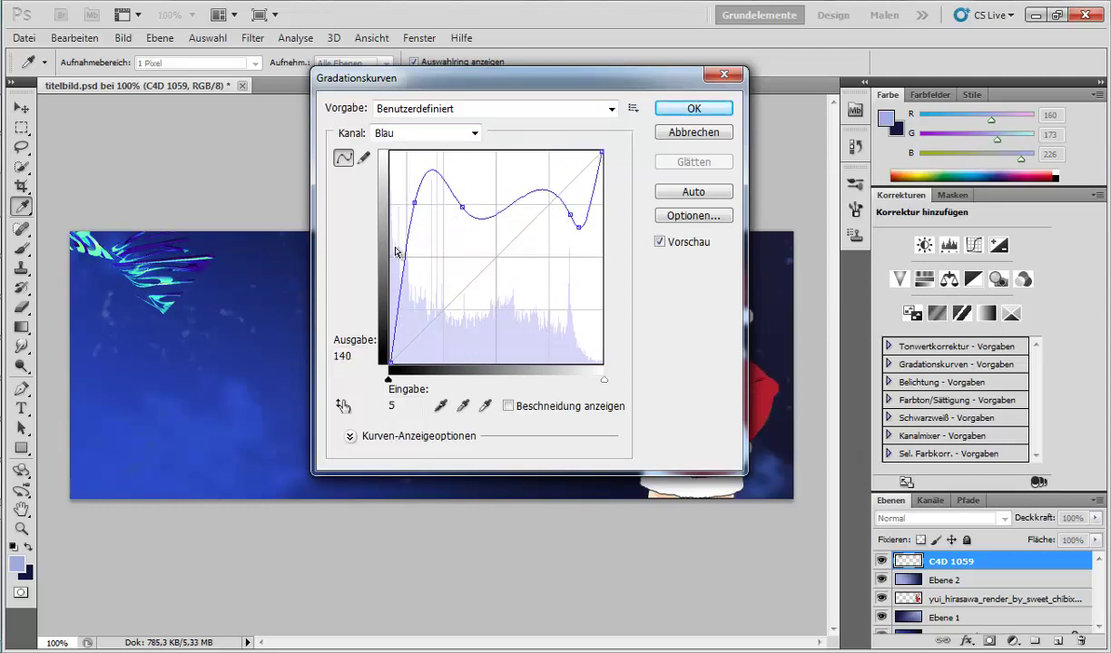
pyautogui.moveTo(412, 203); pyautogui.dragTo(413, 165)
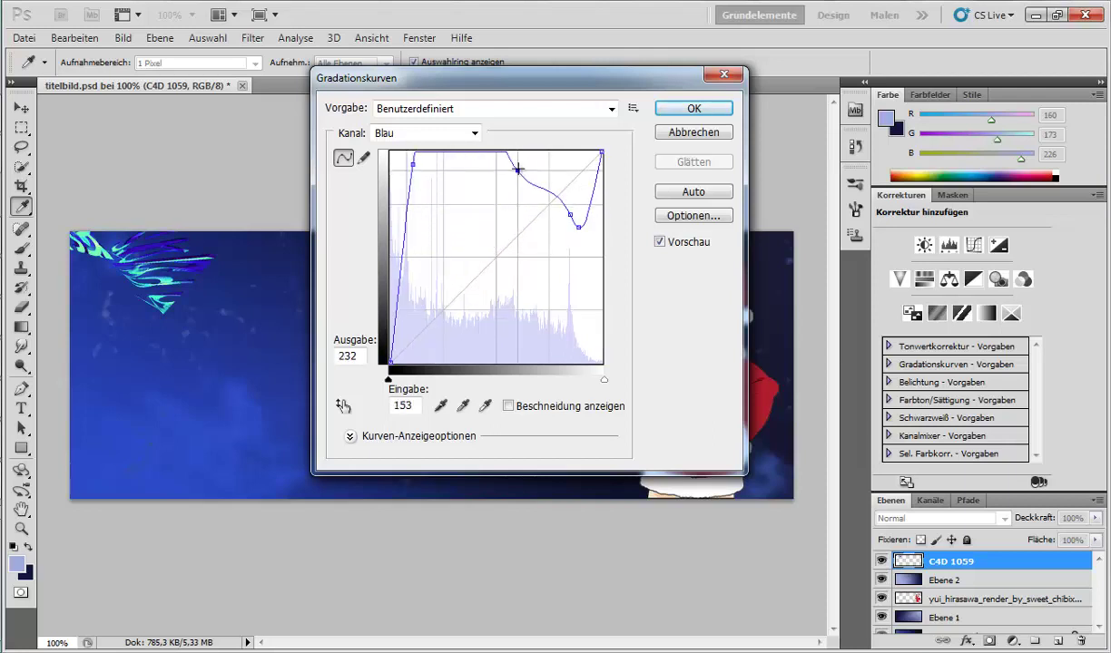
pyautogui.moveTo(517, 168); pyautogui.dragTo(493, 327)
# Raise the green channel's curve in the highlights and apply the curves adjustment
pyautogui.click(425, 133)
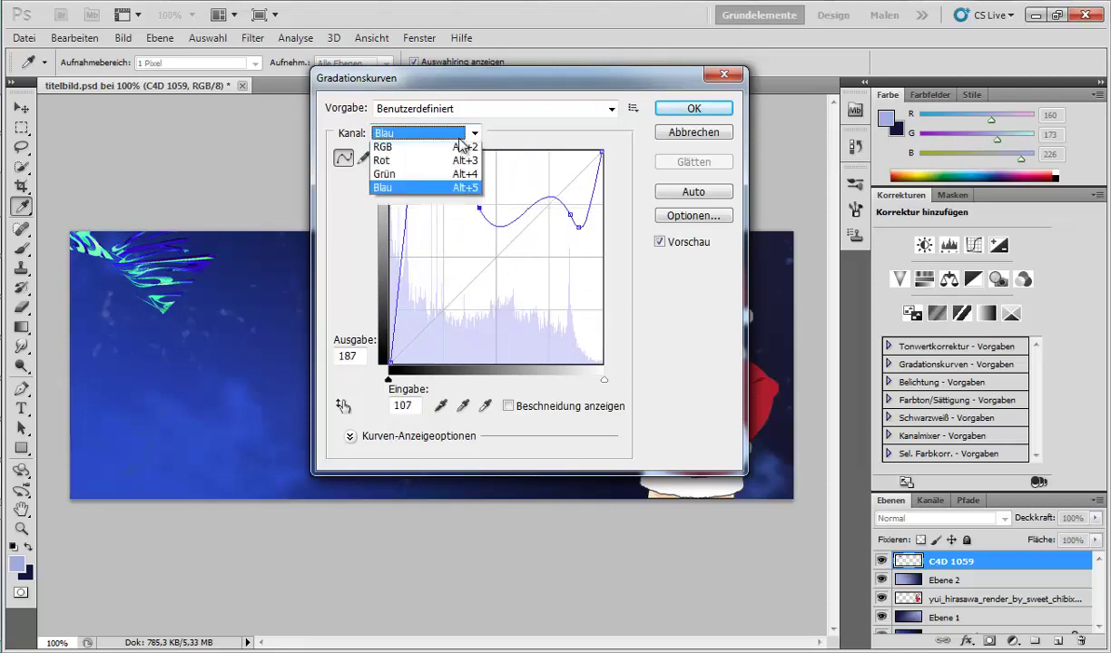
pyautogui.click(399, 173)
pyautogui.moveTo(454, 267); pyautogui.dragTo(529, 172)
pyautogui.press('Return')
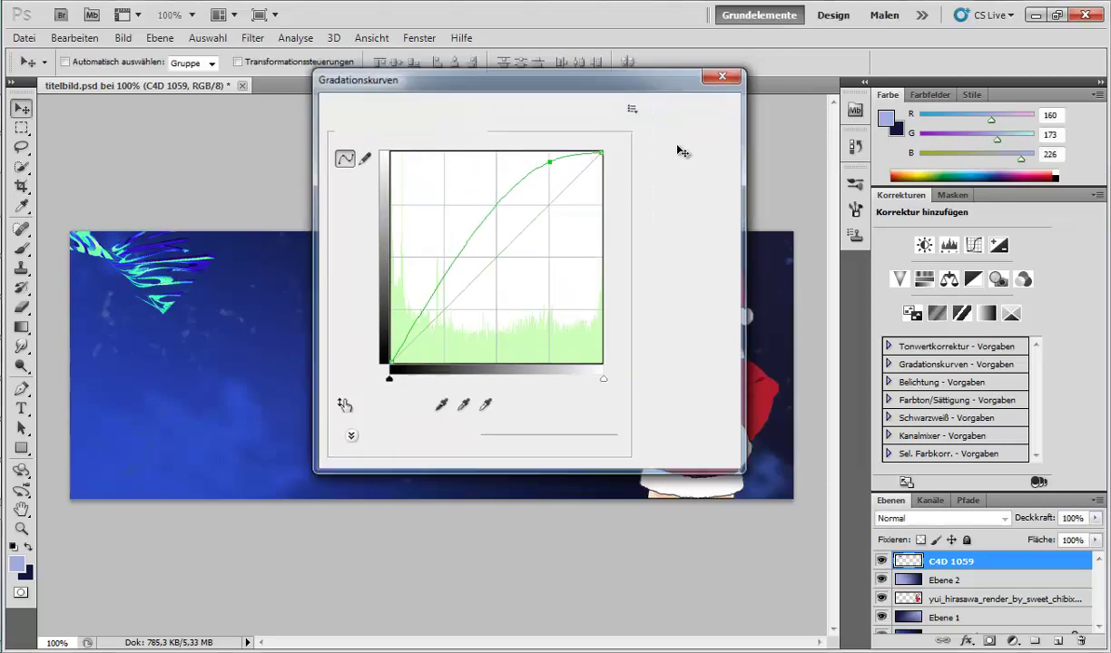
# Smudge the C4D 1059 shapes in the upper-left corner into soft streaks with a 27 px brush at 50% strength
pyautogui.click(22, 346)
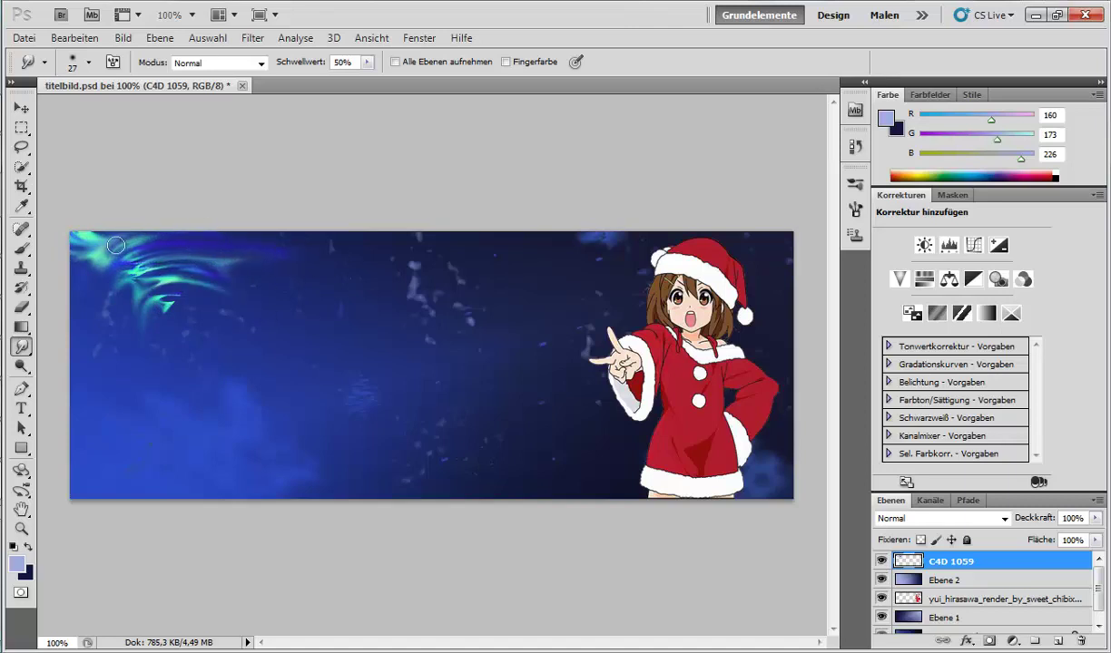
pyautogui.moveTo(175, 282)
pyautogui.mouseDown()
pyautogui.moveTo(272, 373)
pyautogui.moveTo(324, 381)
pyautogui.moveTo(158, 316)
pyautogui.mouseUp()
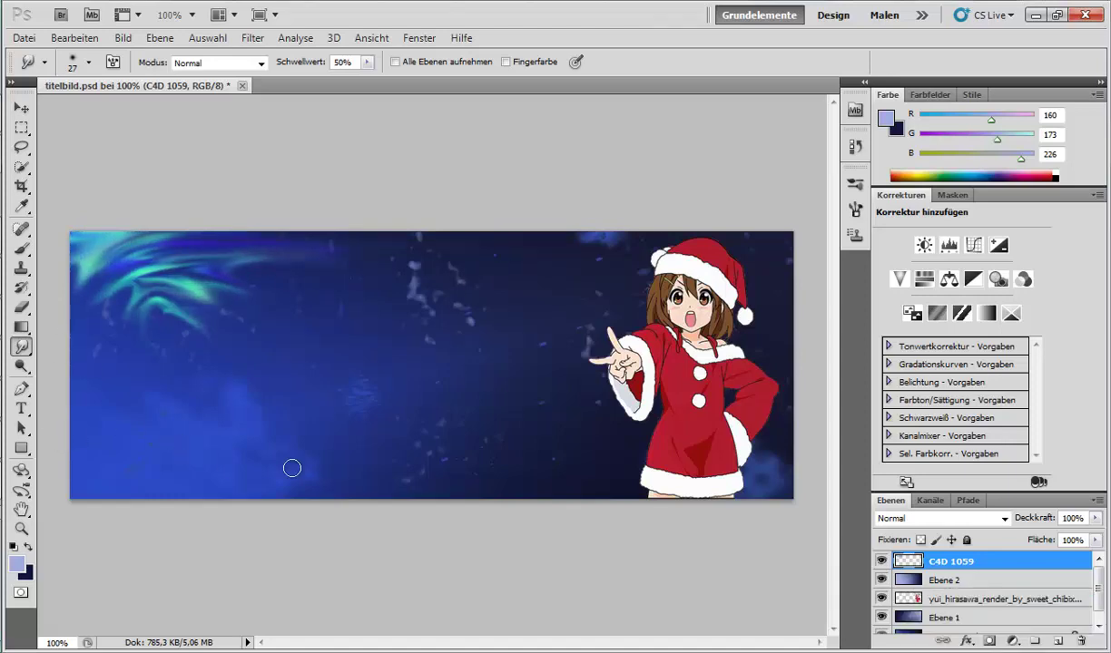
# Create a new layer and fill it with a black-to-white linear gradient running from lower left to upper right
pyautogui.click(159, 39)
pyautogui.click(479, 58)
pyautogui.click(736, 205)
pyautogui.click(22, 328)
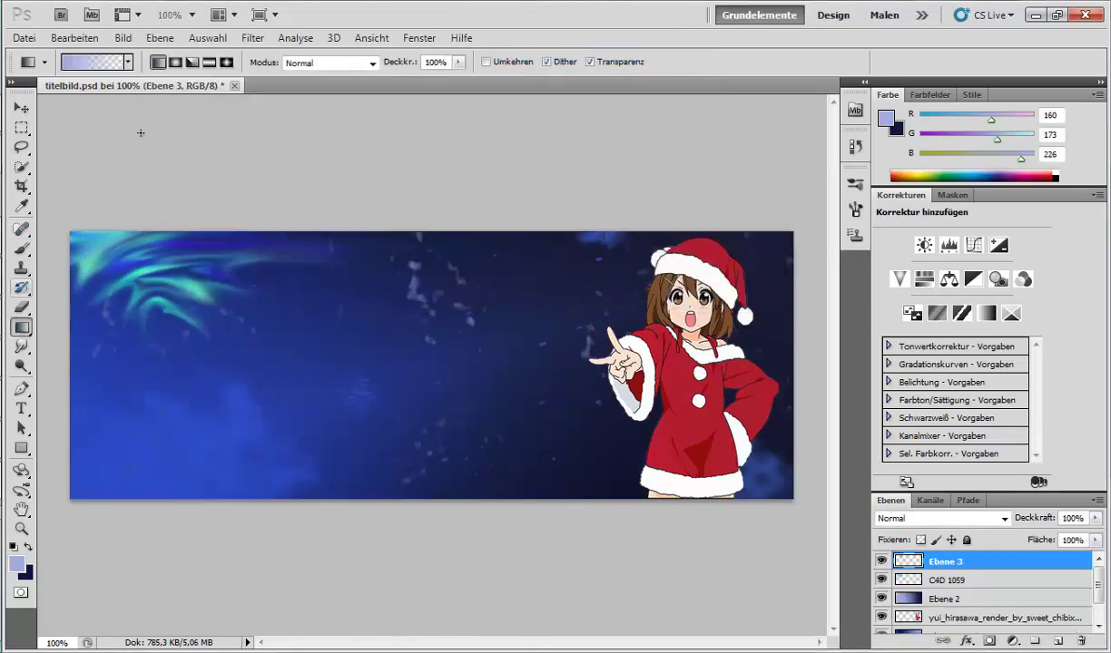
pyautogui.click(128, 62)
pyautogui.click(93, 96)
pyautogui.click(160, 65)
pyautogui.moveTo(72, 478); pyautogui.dragTo(792, 265)
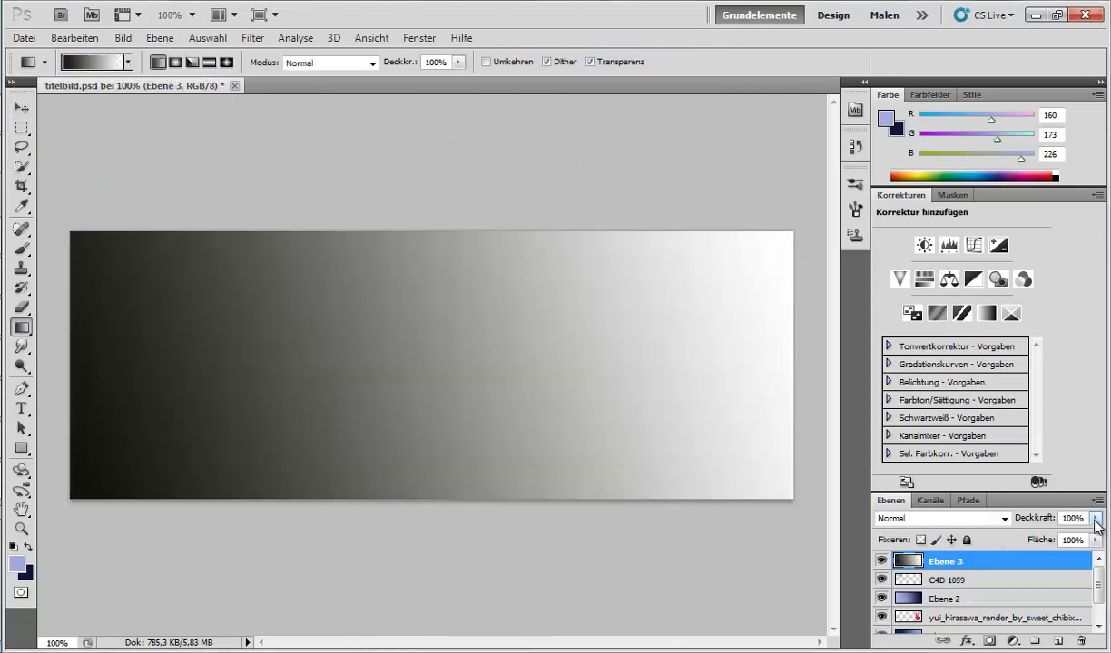
# Try the Abdunkeln blend mode at 45% opacity on the gradient layer Ebene 3
pyautogui.moveTo(1098, 541); pyautogui.dragTo(1050, 545)
pyautogui.click(940, 518)
pyautogui.click(903, 124)
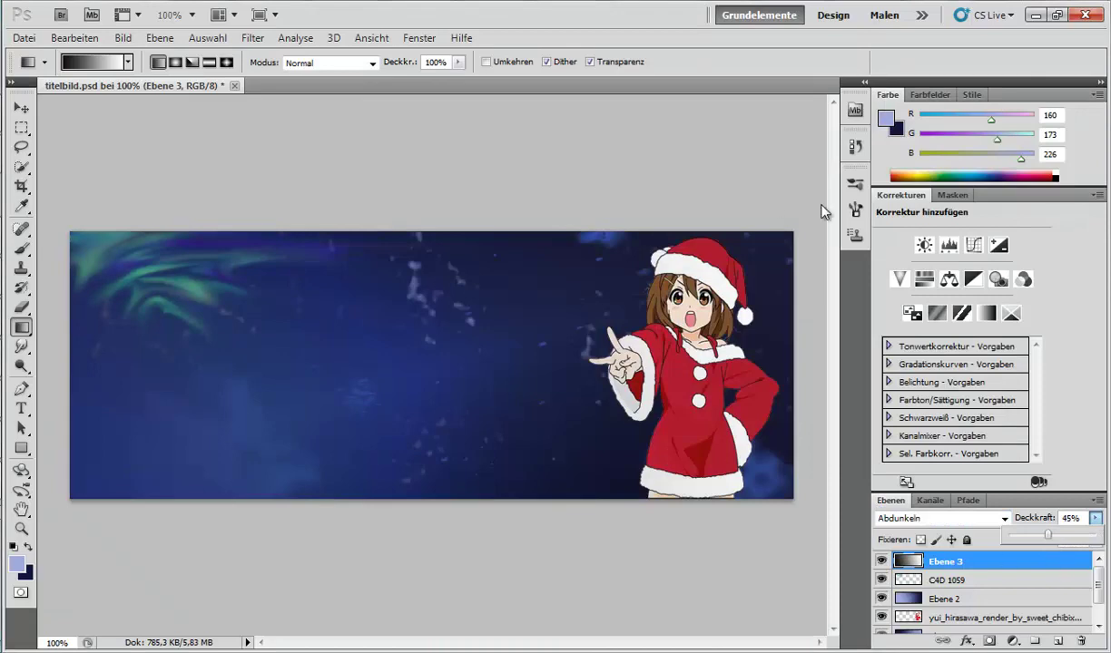
pyautogui.doubleClick(938, 586)
pyautogui.click(776, 136)
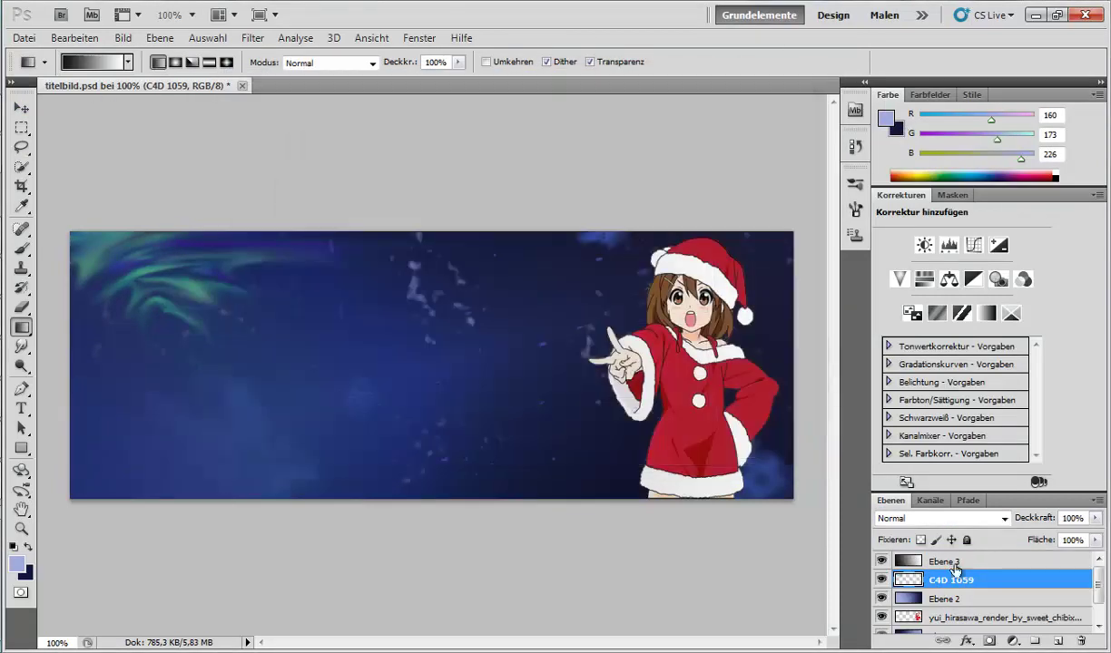
# Set the gradient layer Ebene 3 to the Multiplizieren blend mode at 18% opacity
pyautogui.click(954, 566)
pyautogui.click(942, 519)
pyautogui.click(897, 136)
pyautogui.click(1095, 518)
pyautogui.moveTo(1050, 542); pyautogui.dragTo(1022, 543)
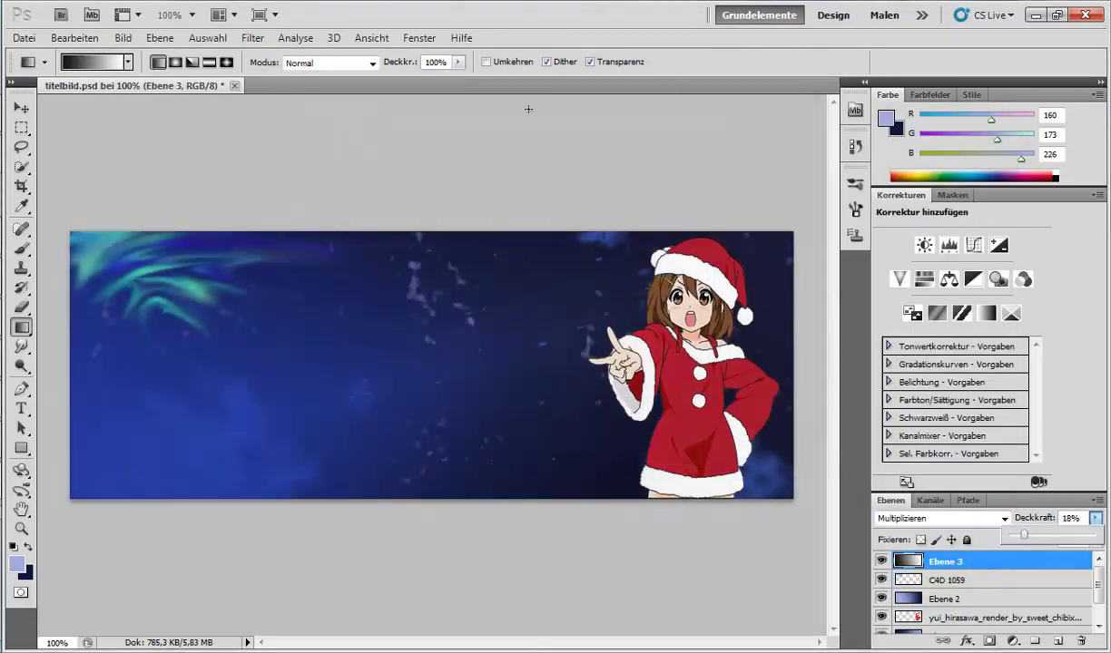
# Add a new layer above the gradient and sample a light turquoise from the banner as the paint colour
pyautogui.click(160, 38)
pyautogui.click(162, 38)
pyautogui.click(162, 38)
pyautogui.click(467, 56)
pyautogui.click(736, 190)
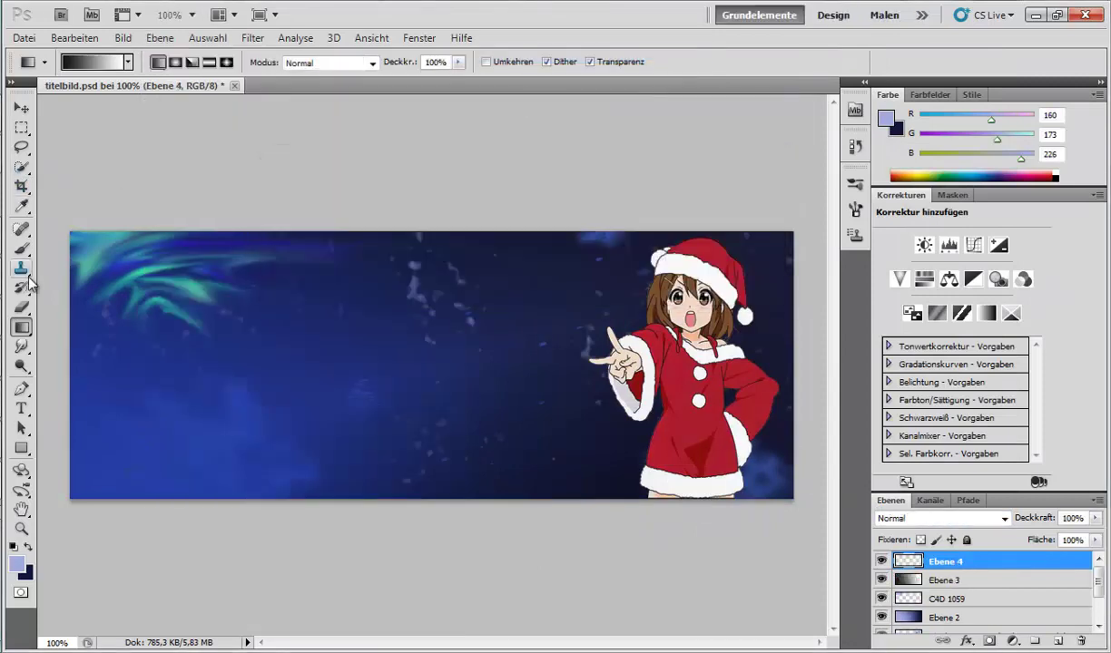
pyautogui.click(21, 206)
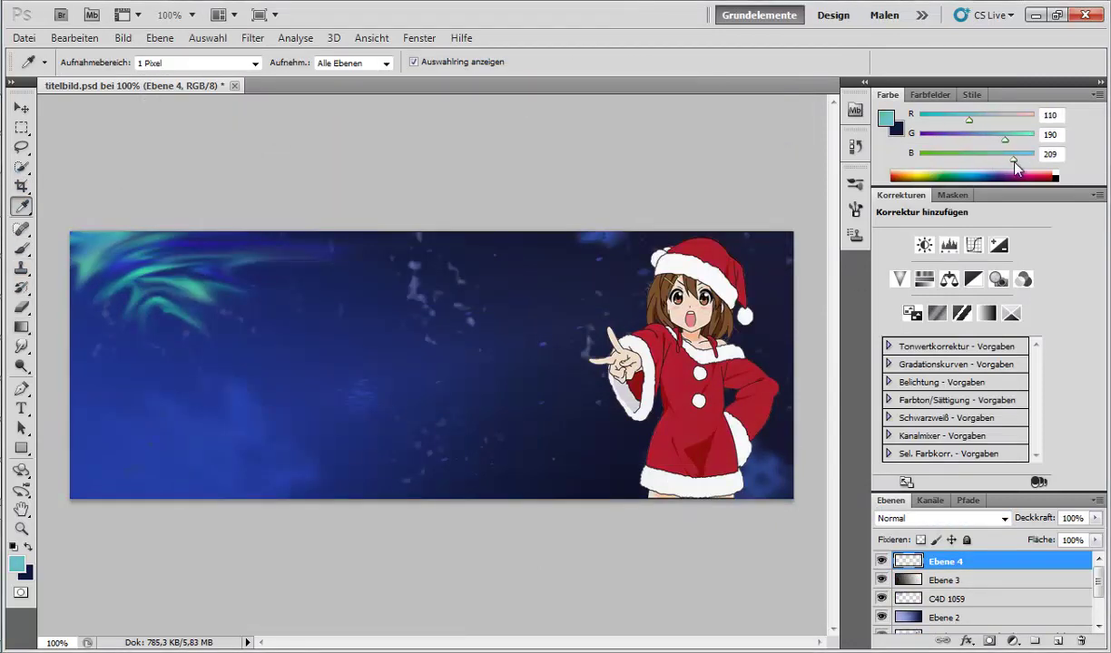
# Dab turquoise speckles on Ebene 4 with the 177 px splatter brush across the lower-left and upper-middle background
pyautogui.click(21, 249)
pyautogui.click(141, 457)
pyautogui.click(307, 302)
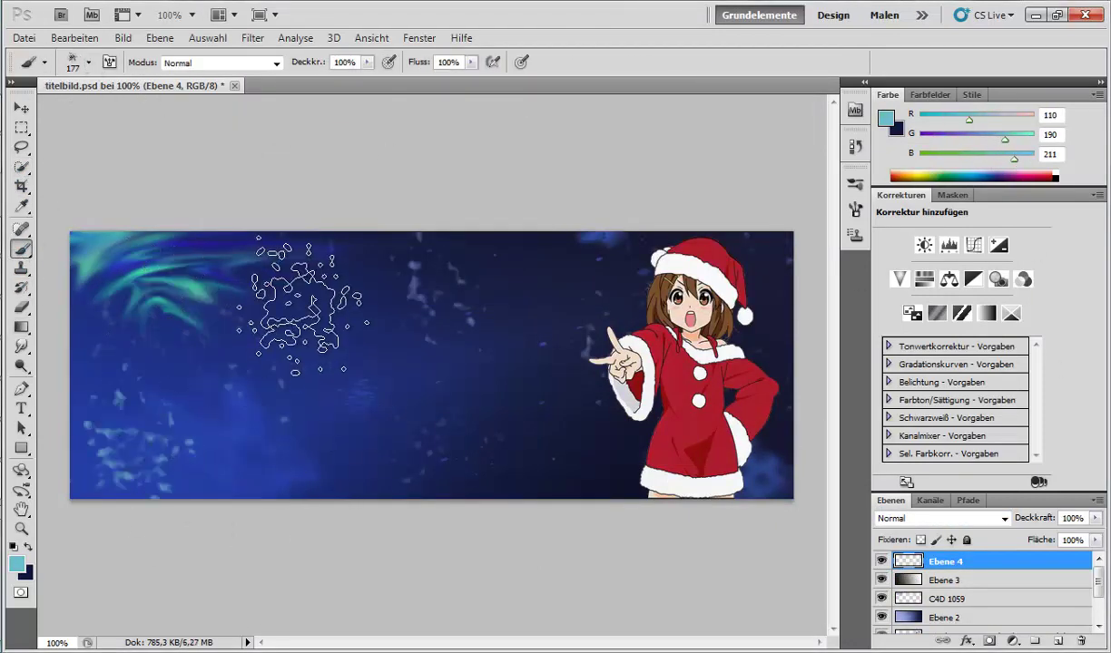
pyautogui.click(260, 457)
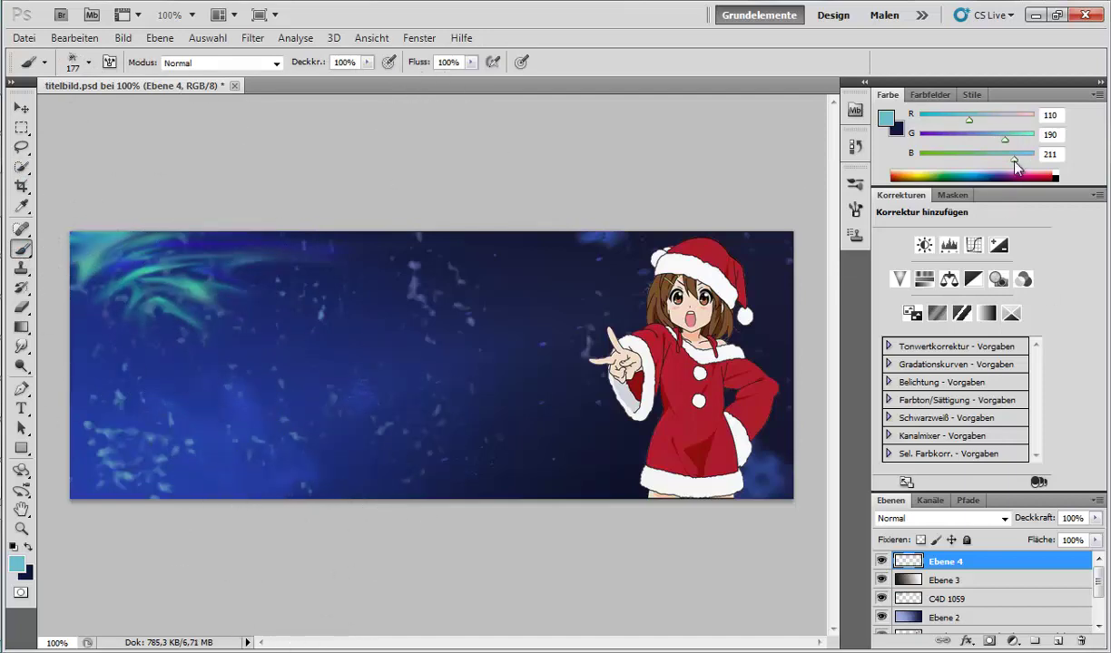
# Set the paint colour's blue value to 240 and add light blue speckles in the lower-left background
pyautogui.moveTo(1014, 159); pyautogui.dragTo(1027, 160)
pyautogui.click(87, 64)
pyautogui.click(363, 136)
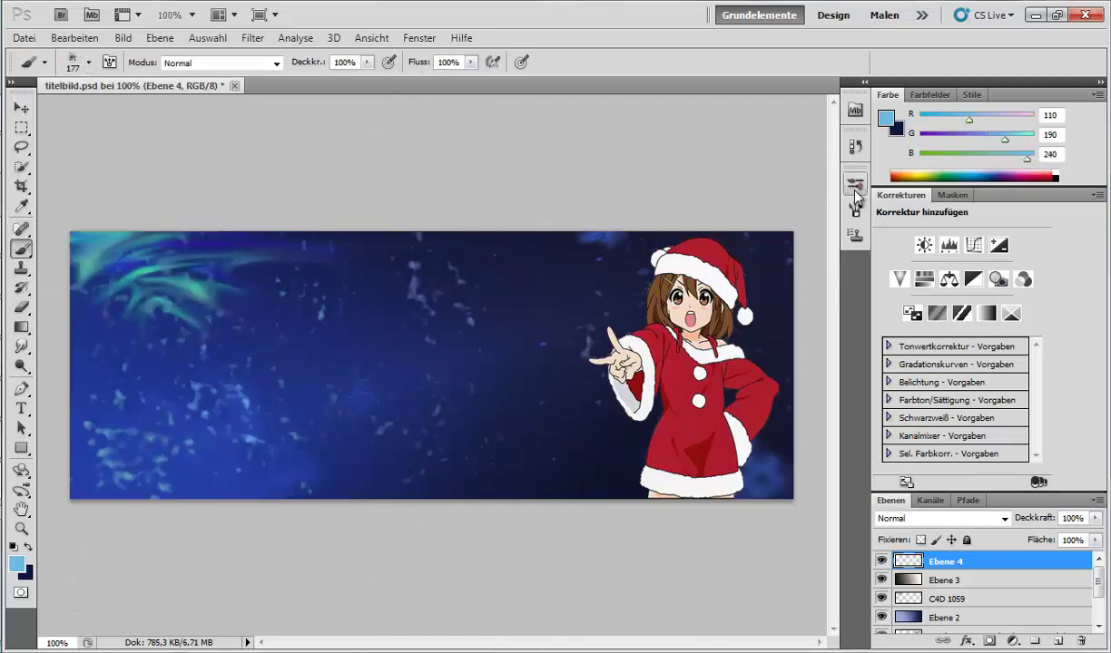
# Choose the 75 px textured brush tip, enlarge it to 129 px and paint light blue speckles across the middle of the banner
pyautogui.click(855, 210)
pyautogui.scroll(-2, 824, 245)
pyautogui.click(699, 235)
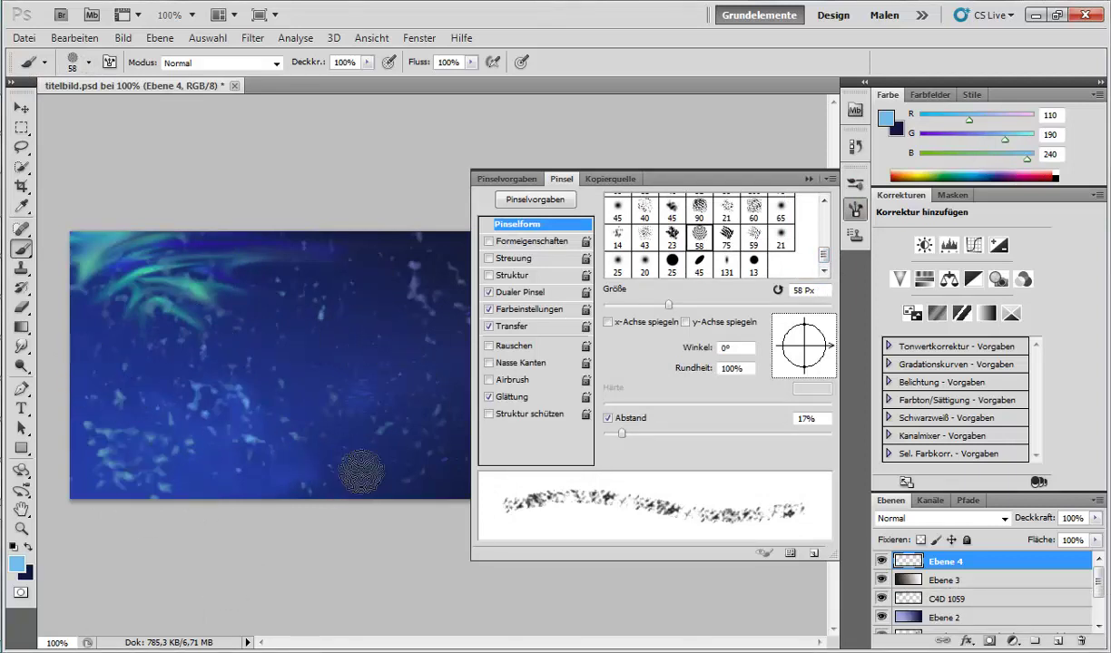
pyautogui.click(726, 234)
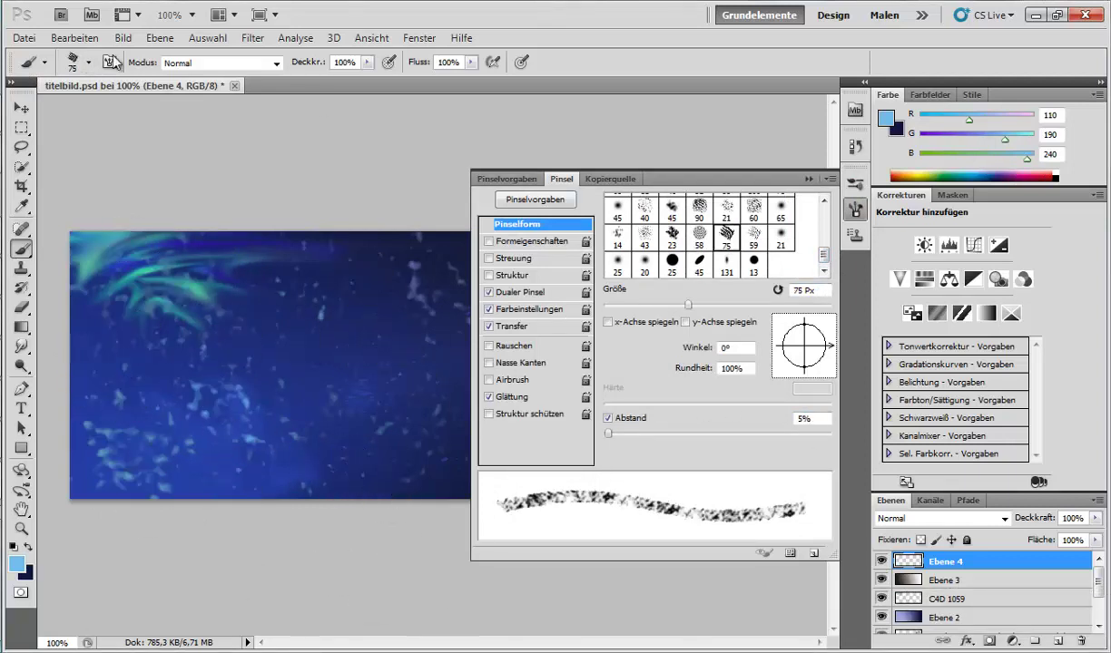
pyautogui.click(88, 63)
pyautogui.click(341, 416)
pyautogui.click(807, 180)
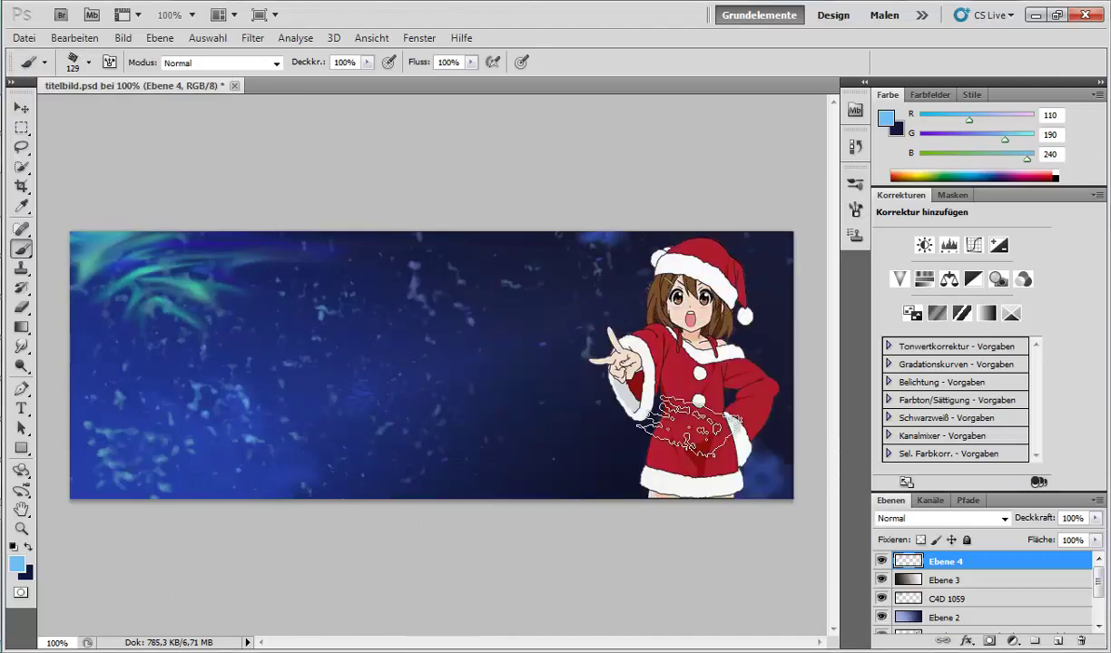
# Try a brush dab in a sampled dark blue over the girl's skirt and undo it
pyautogui.press('i')
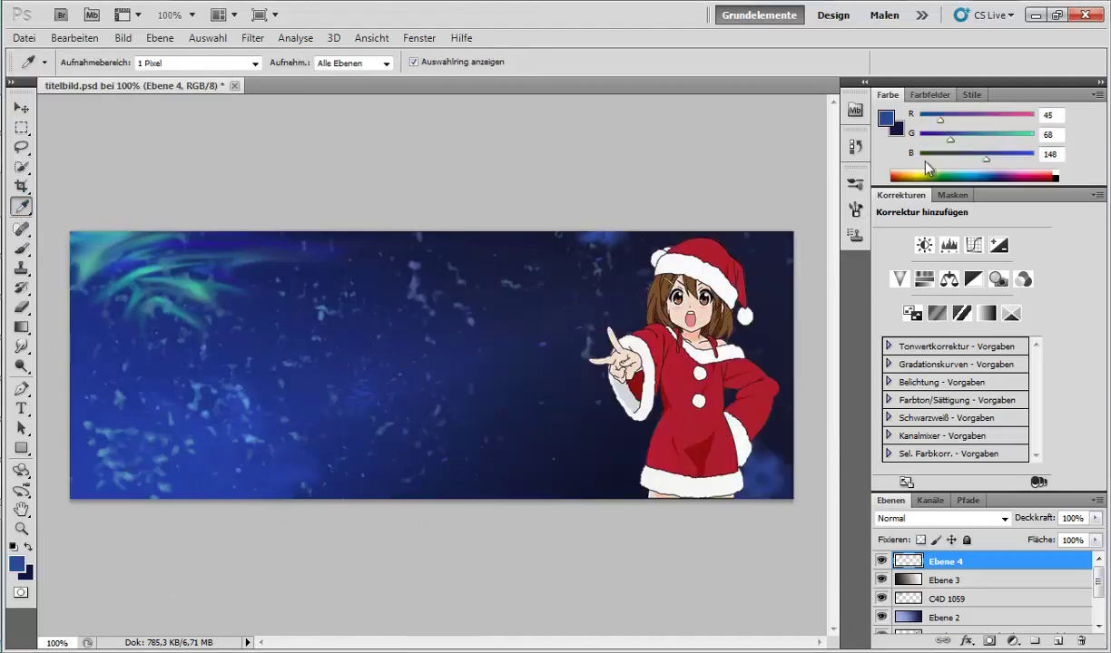
pyautogui.click(15, 250)
pyautogui.click(80, 42)
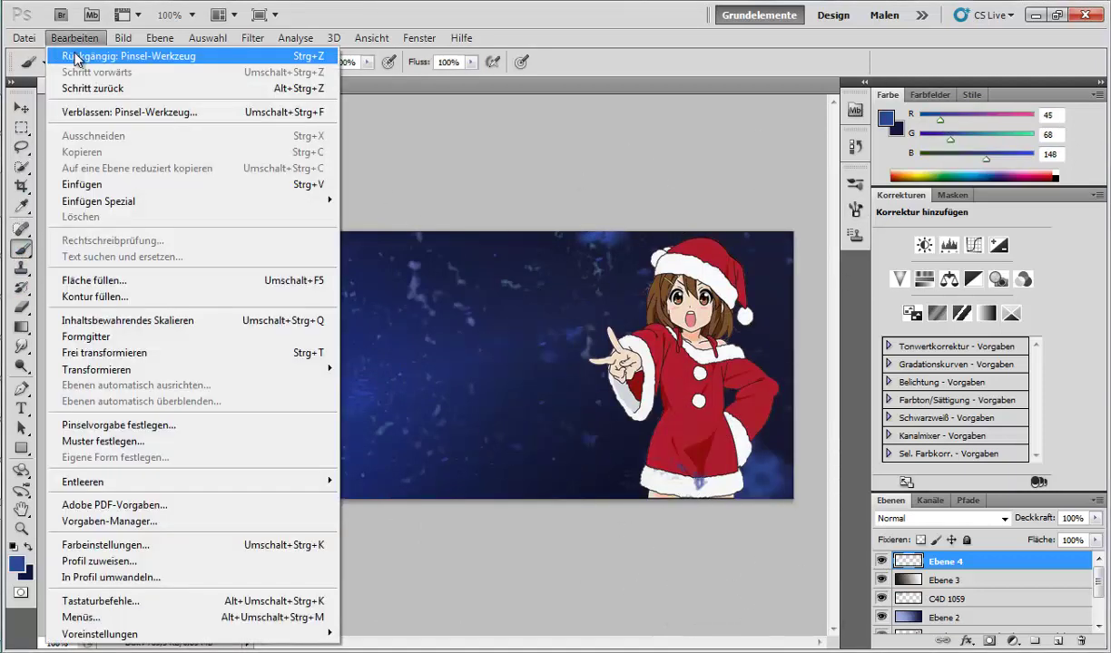
pyautogui.click(76, 56)
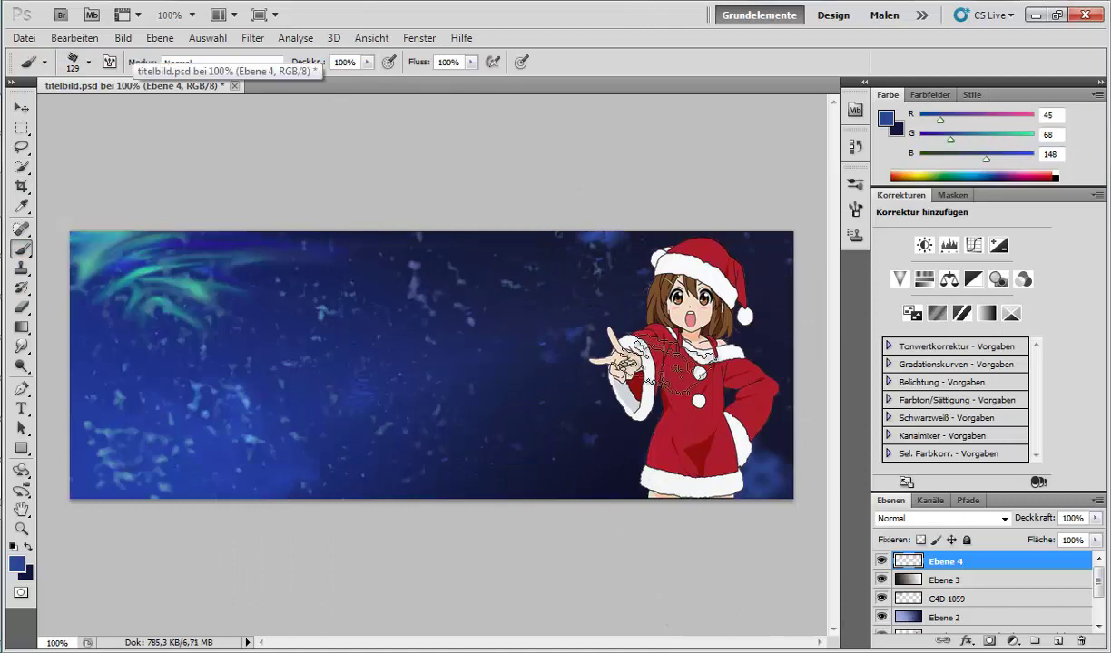
# Sample a medium blue (RGB 72, 125, 178) and paint speckles with the 59 px brush tip in the dark area beside the girl
pyautogui.click(19, 208)
pyautogui.press('w')
pyautogui.press('b')
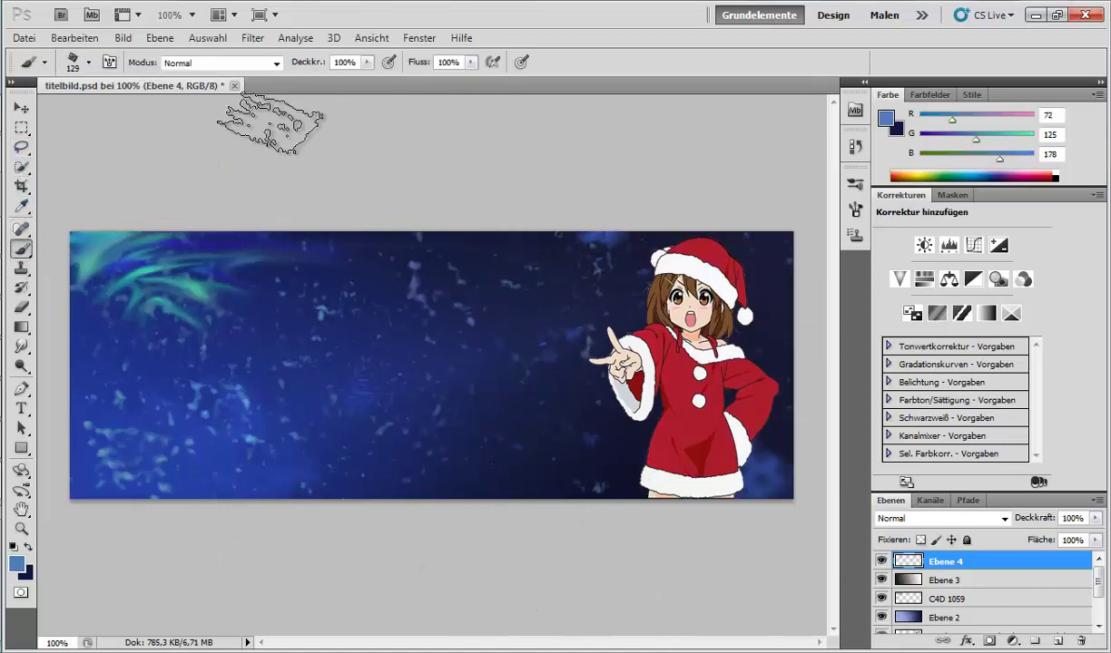
pyautogui.click(853, 211)
pyautogui.click(753, 235)
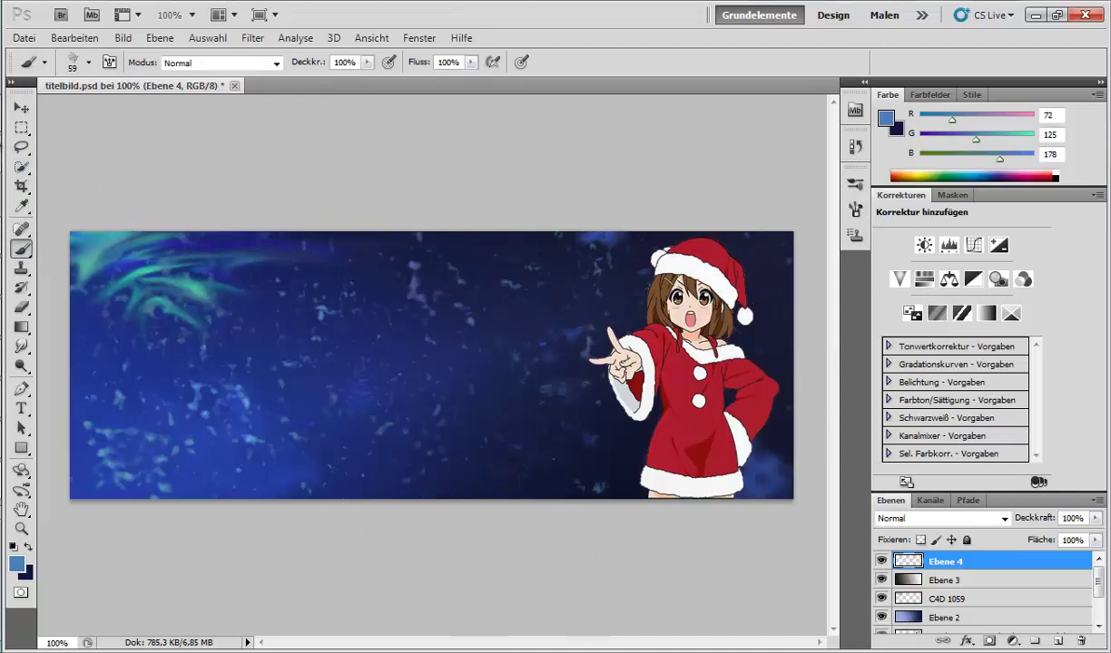
# Switch to the file browser and place the C4D 1071 render along the banner's bottom edge
pyautogui.hotkey('alt', 'Tab')
pyautogui.scroll(-3, 763, 503)
pyautogui.scroll(1, 763, 504)
pyautogui.moveTo(712, 229); pyautogui.dragTo(235, 372)
pyautogui.moveTo(418, 339)
pyautogui.mouseDown()
pyautogui.moveTo(385, 489)
pyautogui.moveTo(409, 528)
pyautogui.moveTo(396, 530)
pyautogui.mouseUp()
pyautogui.rightClick(458, 469)
pyautogui.click(497, 217)
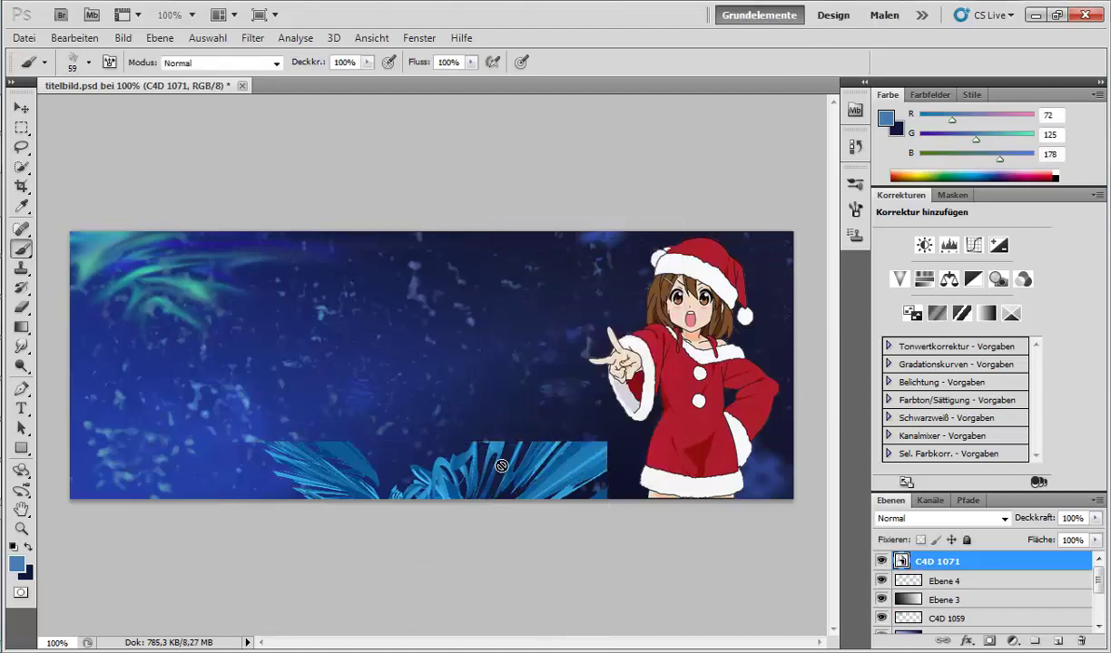
# Rasterize the placed C4D 1071 layer
pyautogui.rightClick(475, 443)
pyautogui.rightClick(939, 560)
pyautogui.click(840, 288)
# Darken the C4D 1071 layer with a Gradationskurven adjustment, bending the RGB curve to input 156 and output 87
pyautogui.click(122, 38)
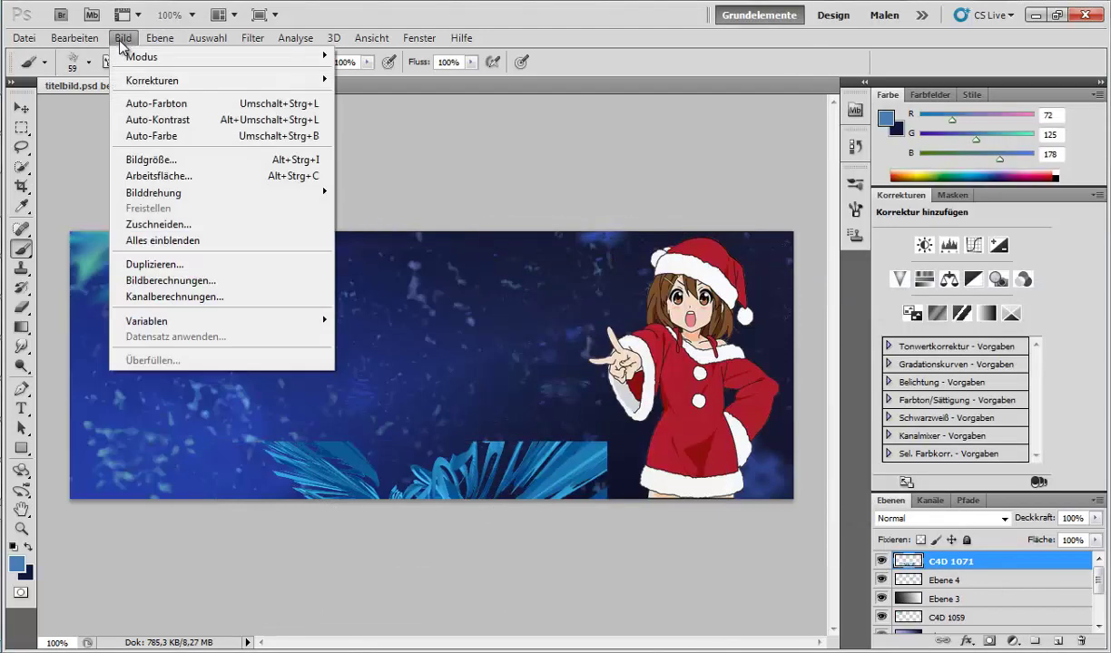
pyautogui.moveTo(174, 81)
pyautogui.click(397, 114)
pyautogui.click(417, 133)
pyautogui.click(408, 150)
pyautogui.moveTo(469, 283); pyautogui.dragTo(527, 317)
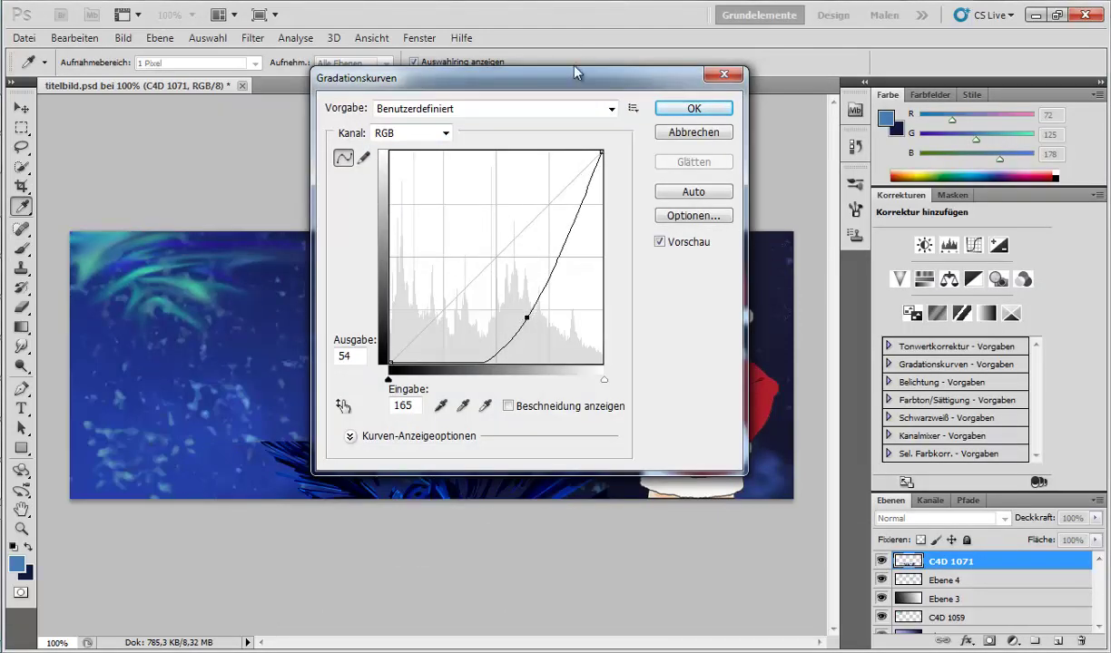
pyautogui.moveTo(574, 73); pyautogui.dragTo(773, 6)
pyautogui.moveTo(725, 250); pyautogui.dragTo(747, 227)
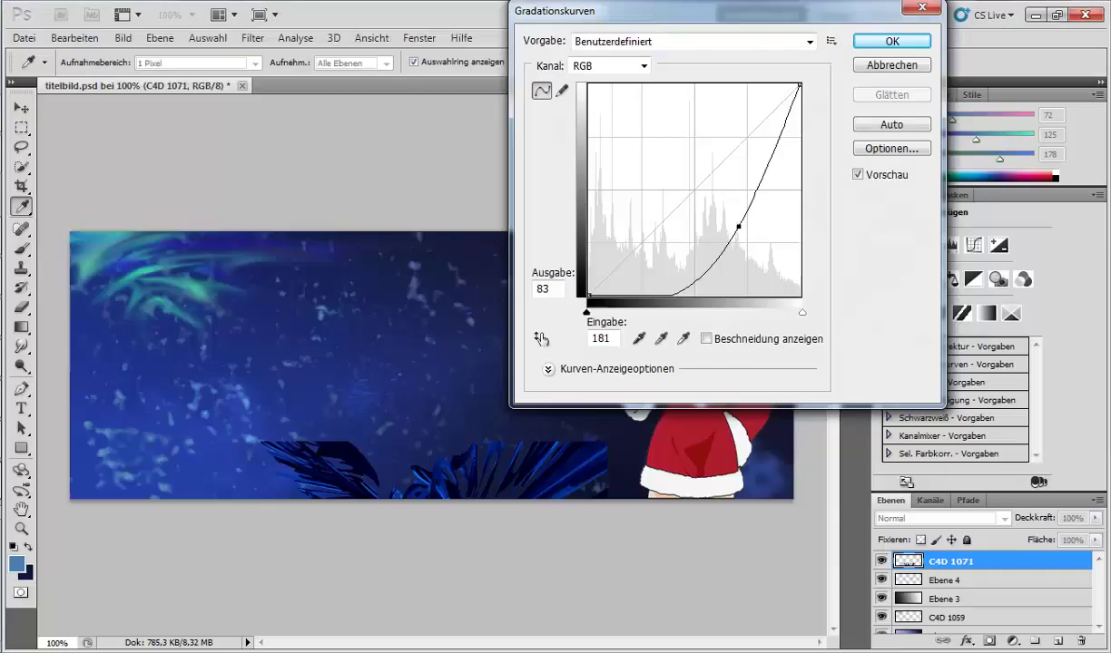
pyautogui.moveTo(736, 226)
pyautogui.mouseDown()
pyautogui.moveTo(717, 218)
pyautogui.moveTo(690, 237)
pyautogui.moveTo(717, 222)
pyautogui.mouseUp()
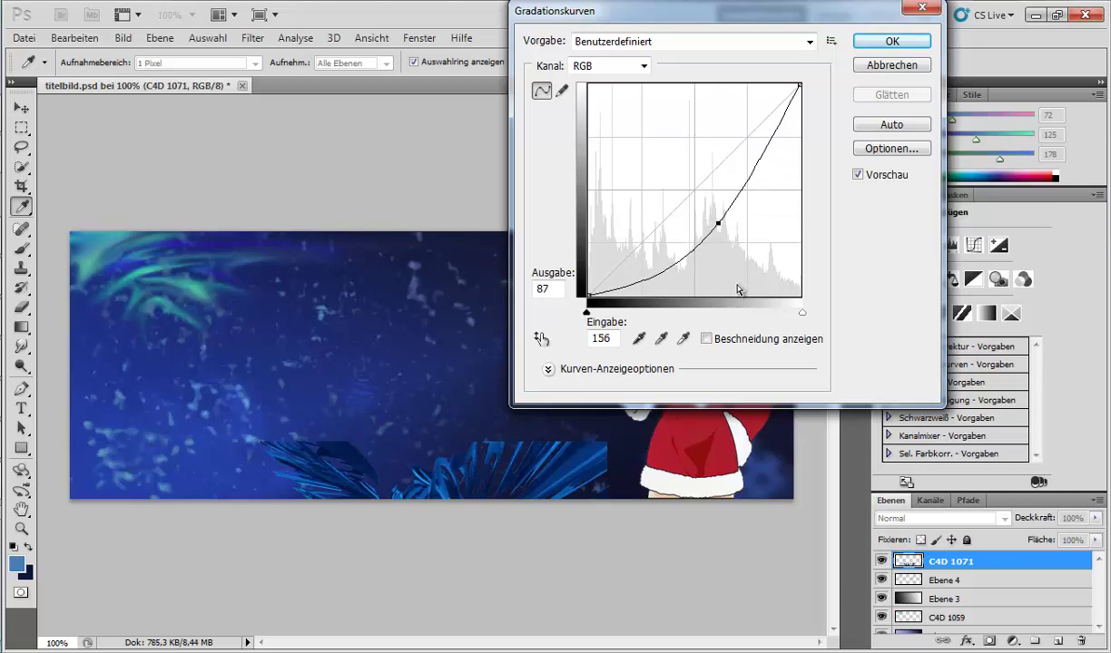
pyautogui.click(885, 44)
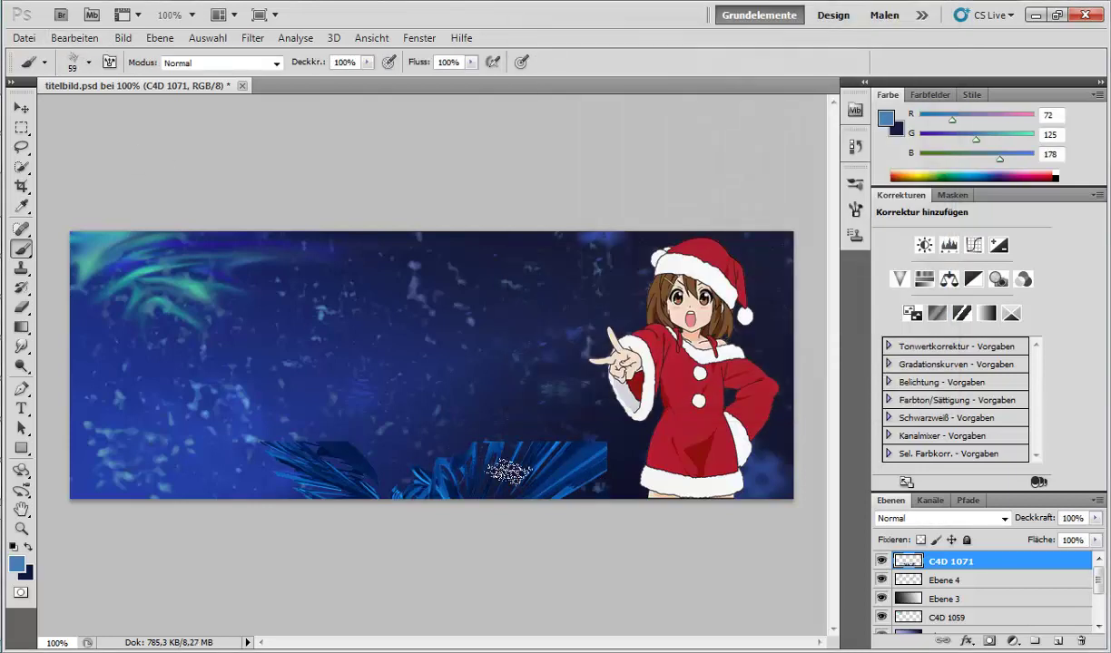
pyautogui.rightClick(508, 471)
pyautogui.press('v')
pyautogui.rightClick(475, 459)
pyautogui.rightClick(444, 465)
pyautogui.rightClick(435, 461)
pyautogui.click(22, 296)
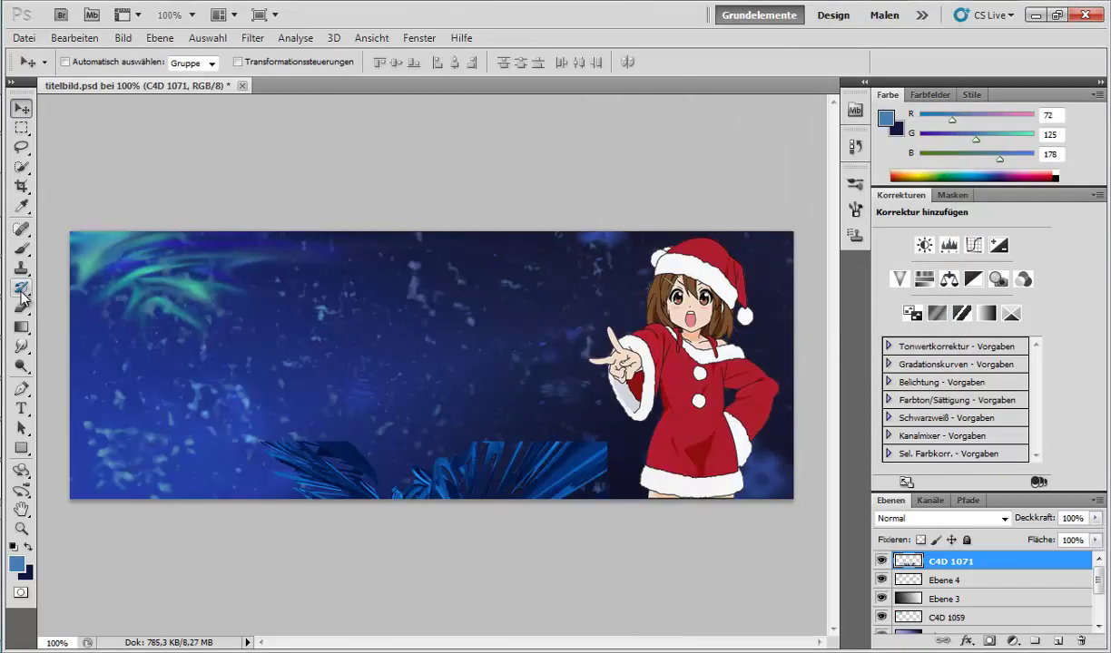
pyautogui.rightClick(23, 292)
pyautogui.click(82, 275)
pyautogui.click(22, 228)
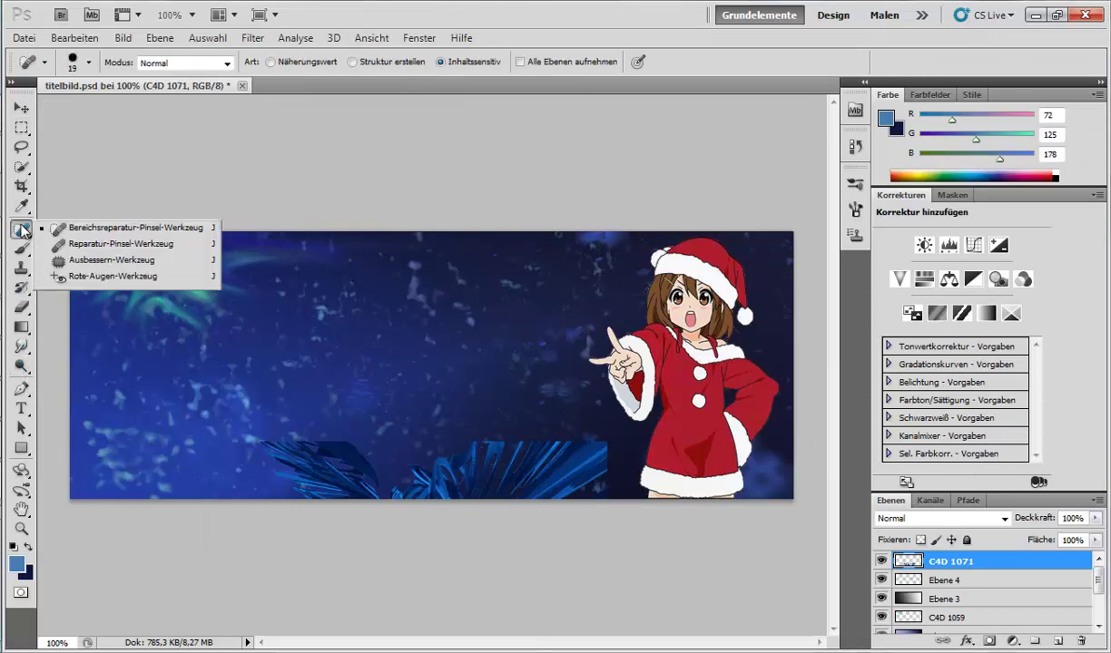
pyautogui.click(21, 186)
pyautogui.click(22, 147)
pyautogui.click(22, 206)
pyautogui.click(22, 390)
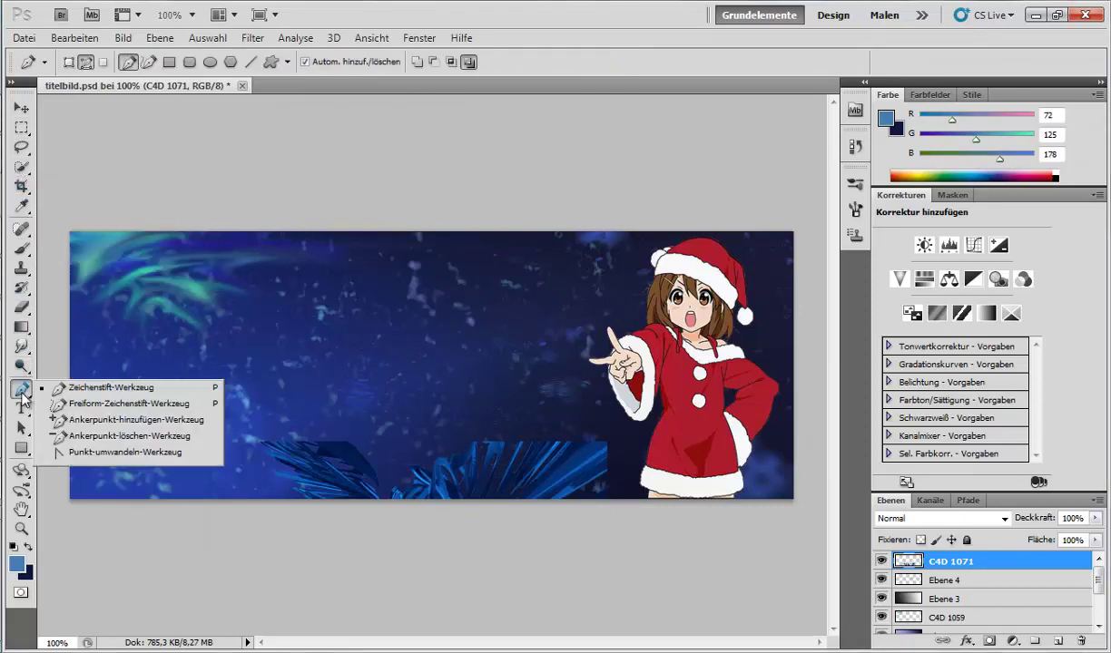
pyautogui.click(22, 470)
pyautogui.click(22, 490)
pyautogui.click(22, 510)
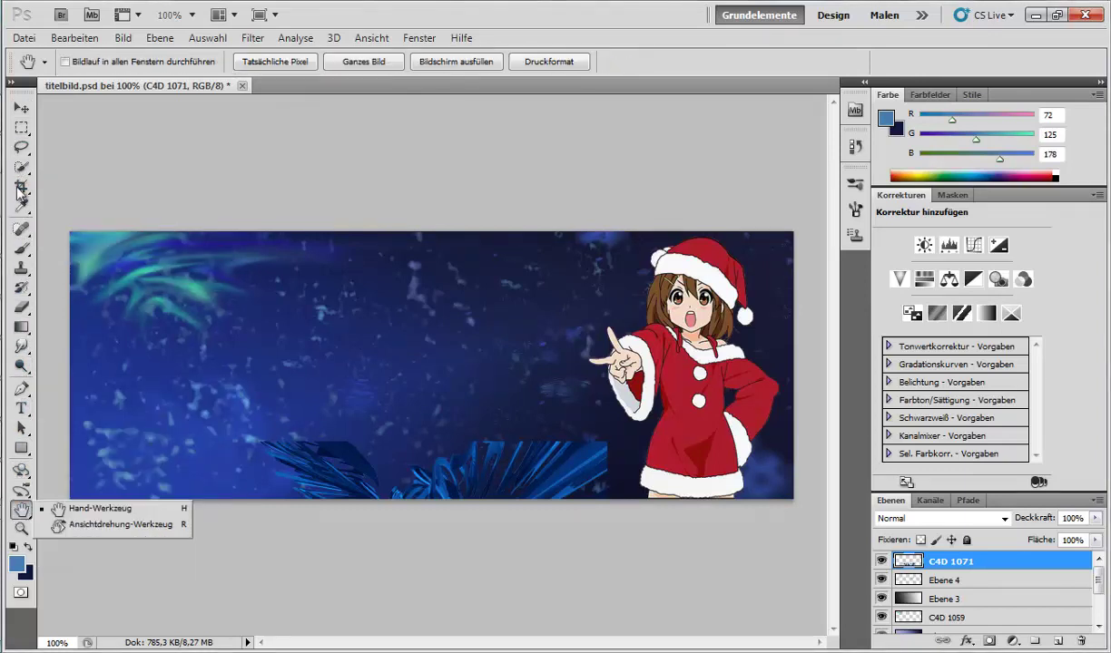
# Move the C4D 1071 shapes slightly up and to the right, next to the girl's skirt
pyautogui.press('v')
pyautogui.moveTo(492, 452); pyautogui.dragTo(514, 424)
pyautogui.rightClick(519, 424)
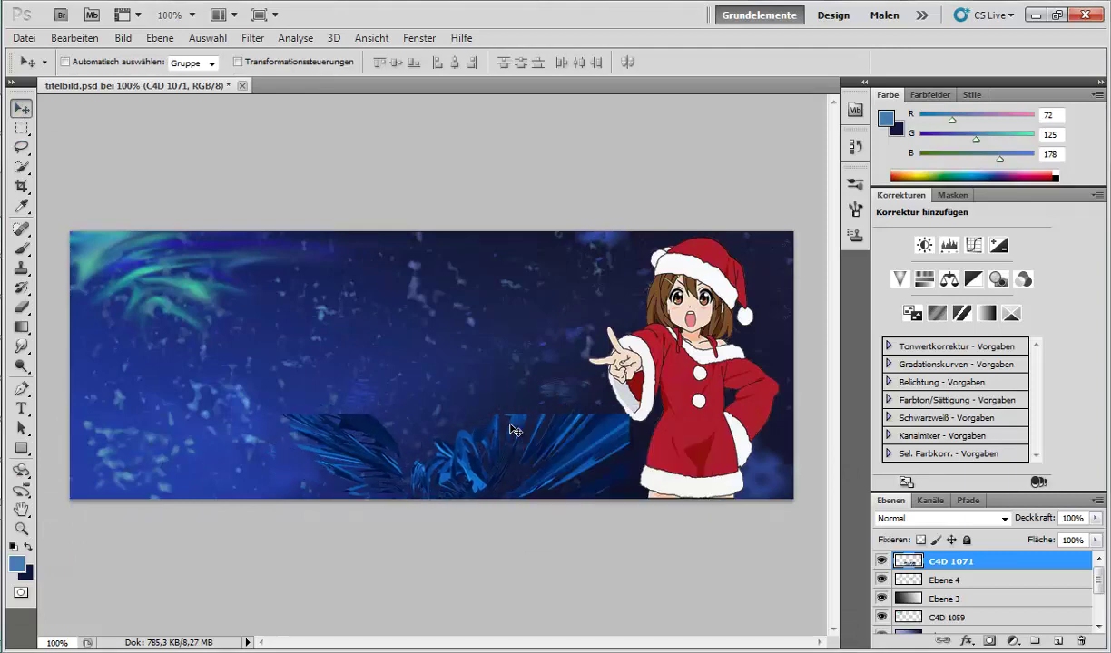
pyautogui.rightClick(511, 426)
pyautogui.click(550, 437)
# Delete the C4D 1071 layer
pyautogui.rightClick(953, 560)
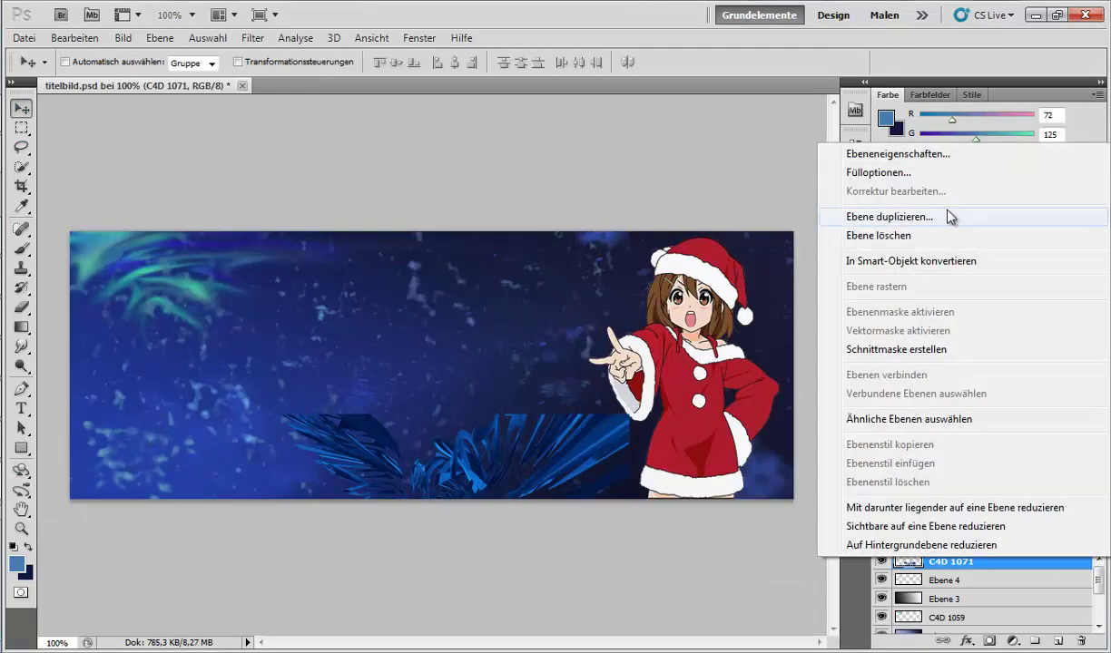
pyautogui.click(931, 565)
pyautogui.press('Delete')
# Bring the C4D 1071 render into the banner again from the file browser, over the lower middle
pyautogui.hotkey('alt', 'Tab')
pyautogui.moveTo(714, 257); pyautogui.dragTo(263, 358)
pyautogui.moveTo(437, 356); pyautogui.dragTo(455, 455)
pyautogui.rightClick(482, 414)
pyautogui.click(505, 216)
# Rotate the C4D 1071 render to -35.74° with one corner rising beside the girl, and confirm the placement
pyautogui.moveTo(645, 355); pyautogui.dragTo(515, 478)
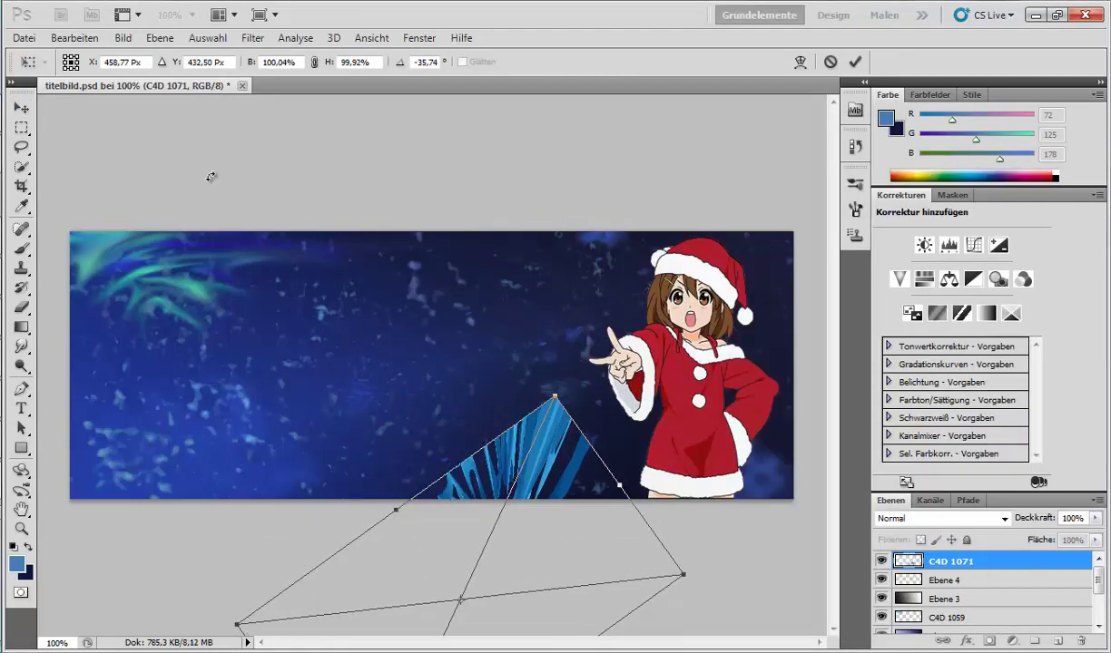
pyautogui.rightClick(534, 433)
pyautogui.click(601, 178)
pyautogui.click(123, 38)
pyautogui.click(514, 487)
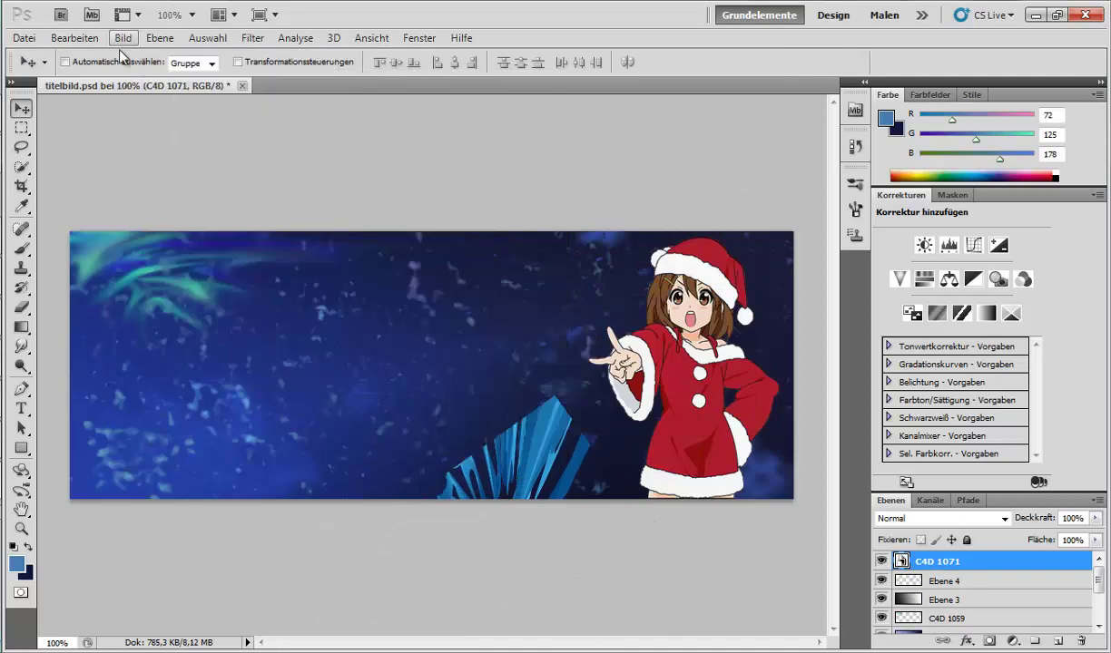
# Rasterize the rotated C4D 1071 layer for colour correction
pyautogui.click(124, 39)
pyautogui.rightClick(973, 561)
pyautogui.click(882, 282)
# Darken the rotated C4D 1071 shapes with a Gradationskurven adjustment, bending the RGB curve to input 197 and output 133
pyautogui.click(123, 39)
pyautogui.moveTo(200, 81)
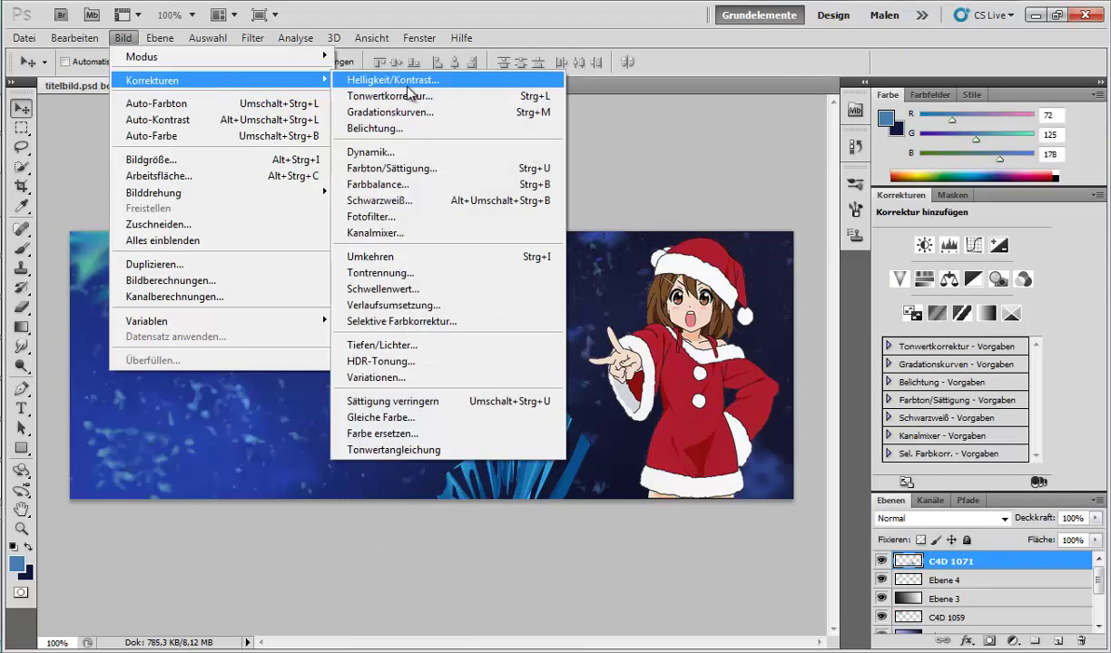
pyautogui.click(405, 112)
pyautogui.moveTo(674, 209); pyautogui.dragTo(752, 186)
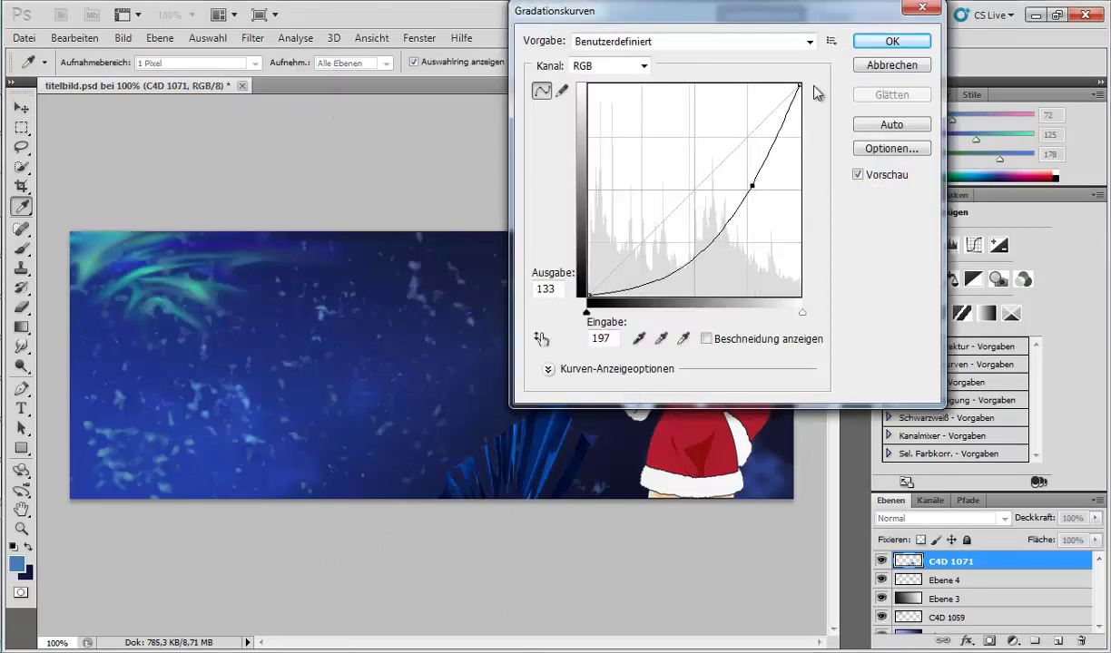
pyautogui.press('Return')
# Smudge the C4D 1071 shapes at the banner's bottom edge into soft streaks with a 27 px brush at 50% strength
pyautogui.click(22, 345)
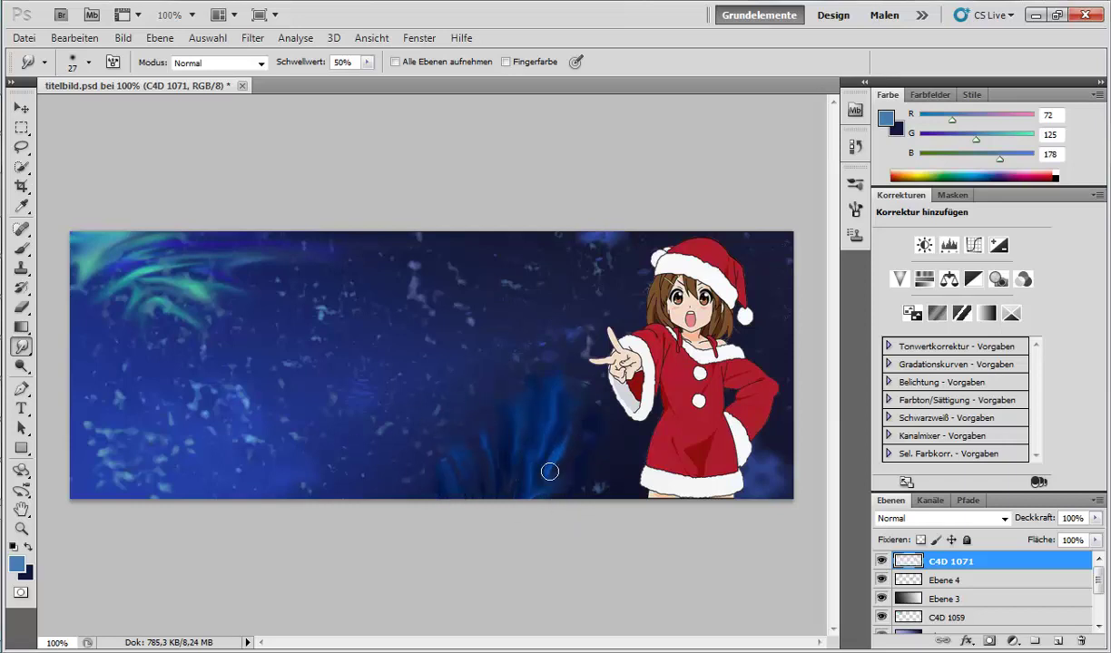
# Paint fine blue speckles (RGB 86, 150, 184) over the smudged streaks near the banner's bottom edge with a 97 px textured brush
pyautogui.click(20, 206)
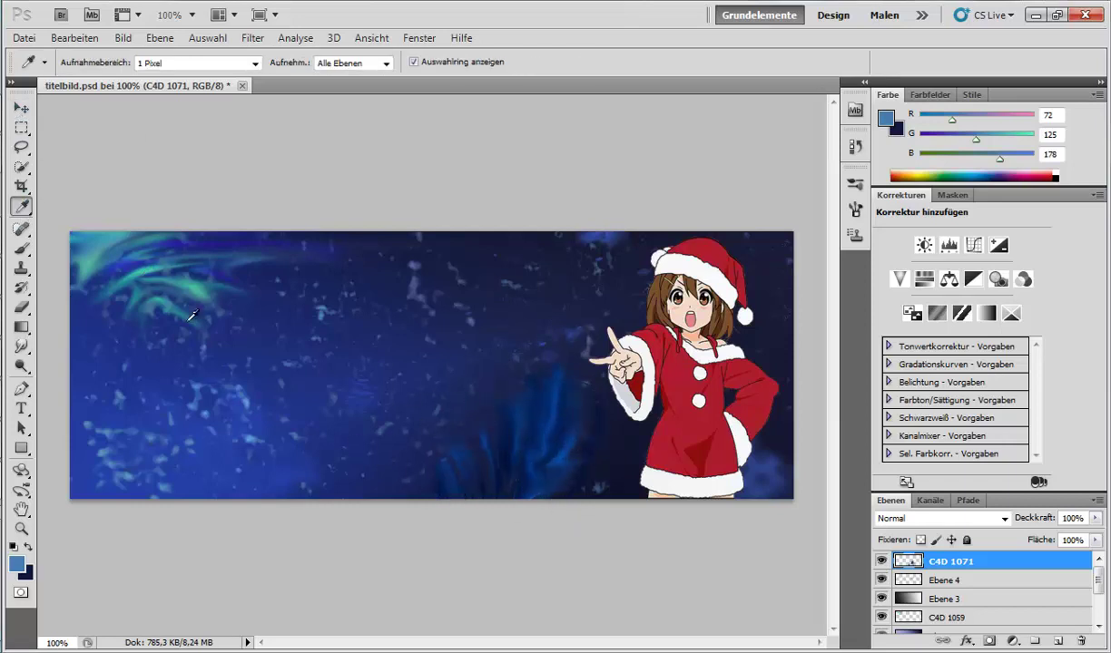
pyautogui.press('b')
pyautogui.click(850, 218)
pyautogui.scroll(5, 714, 246)
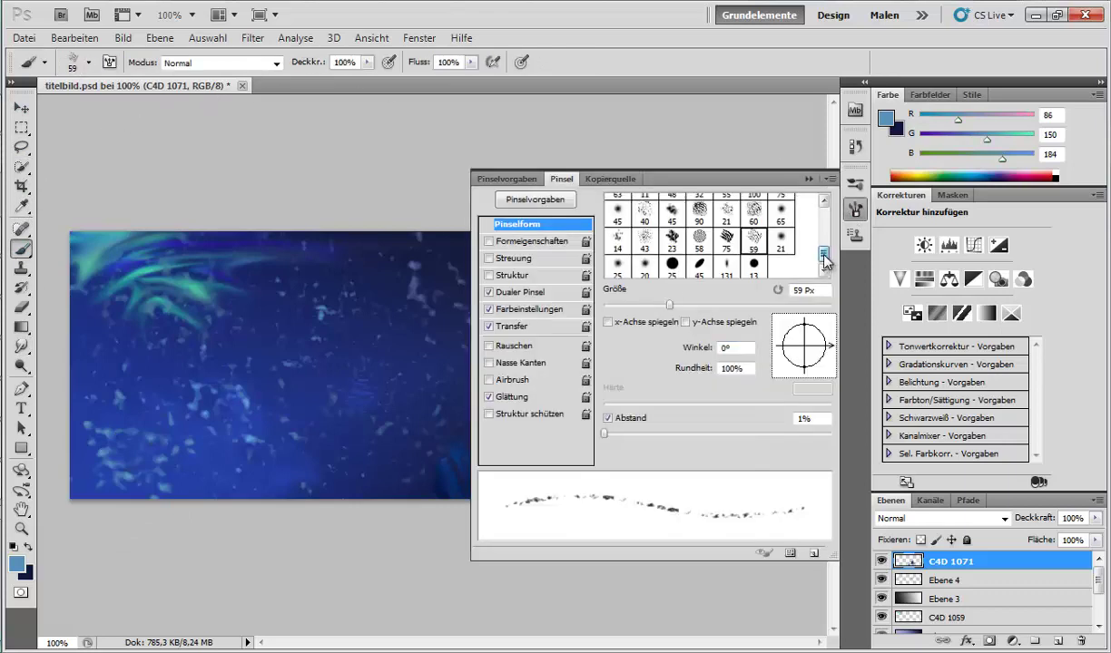
pyautogui.click(88, 62)
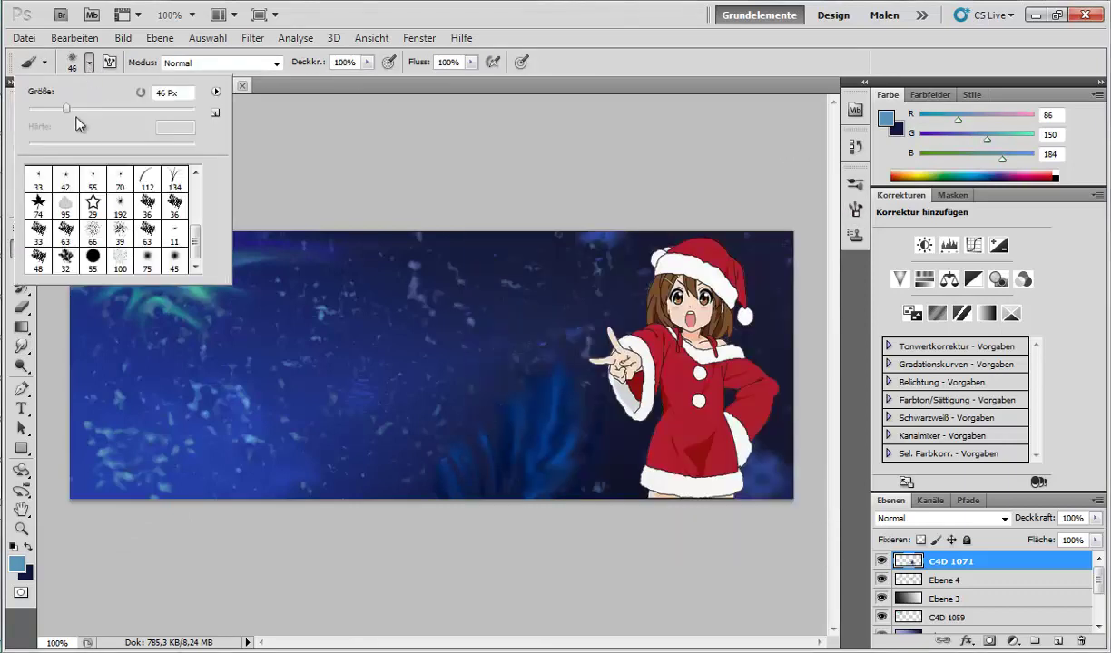
pyautogui.moveTo(71, 114); pyautogui.dragTo(109, 113)
pyautogui.click(434, 471)
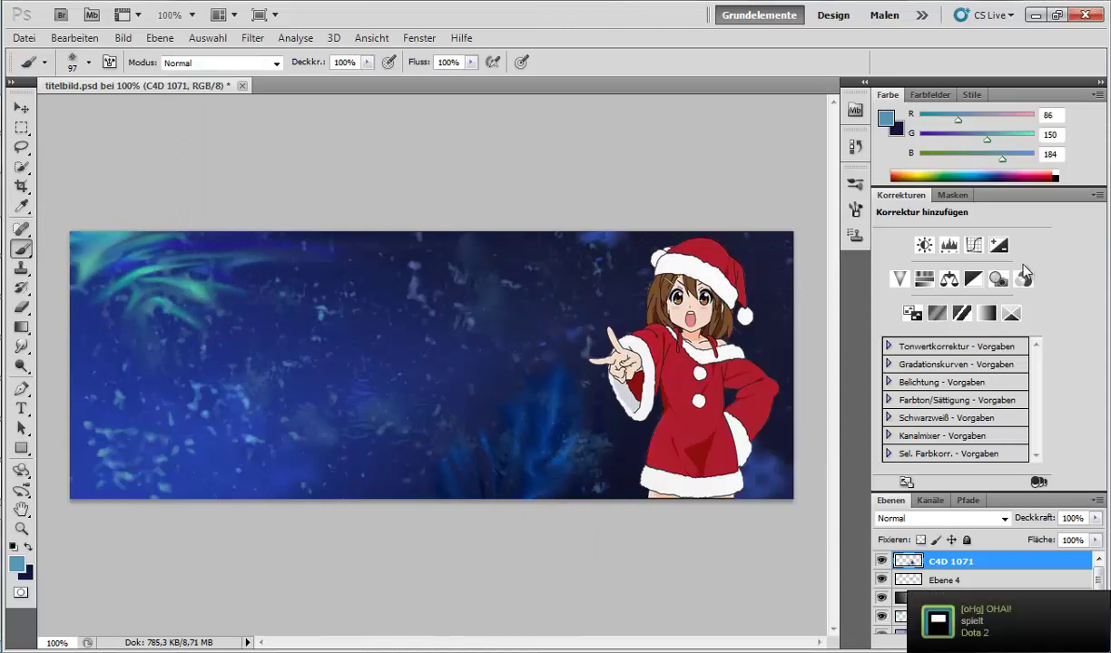
pyautogui.click(21, 407)
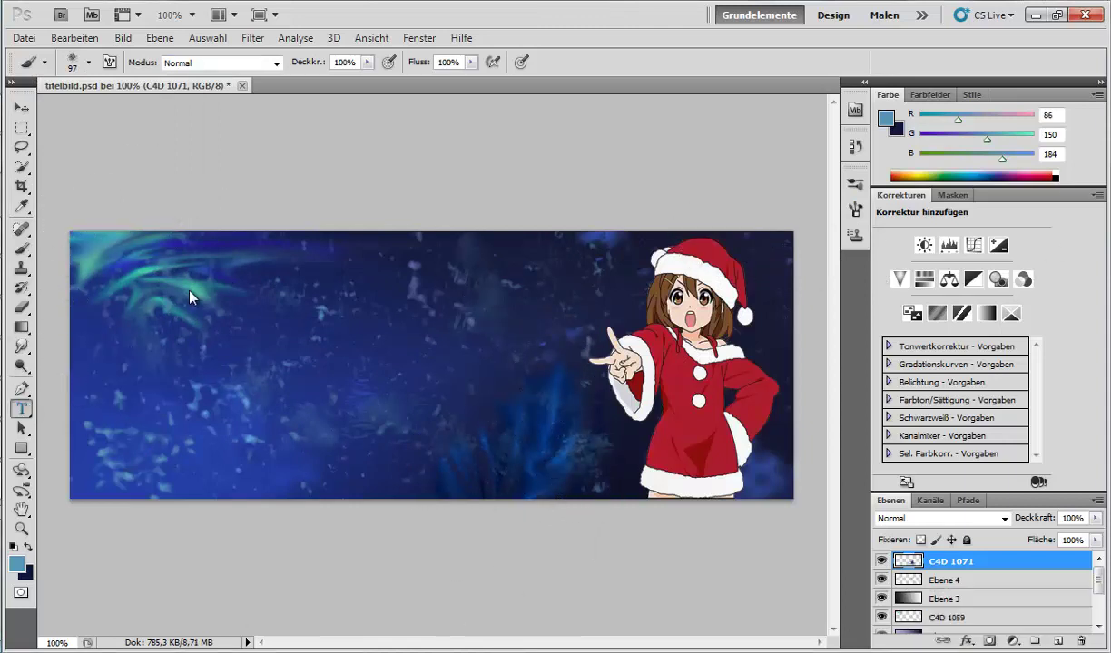
pyautogui.moveTo(70, 367); pyautogui.dragTo(149, 444)
pyautogui.click(160, 39)
pyautogui.click(1042, 539)
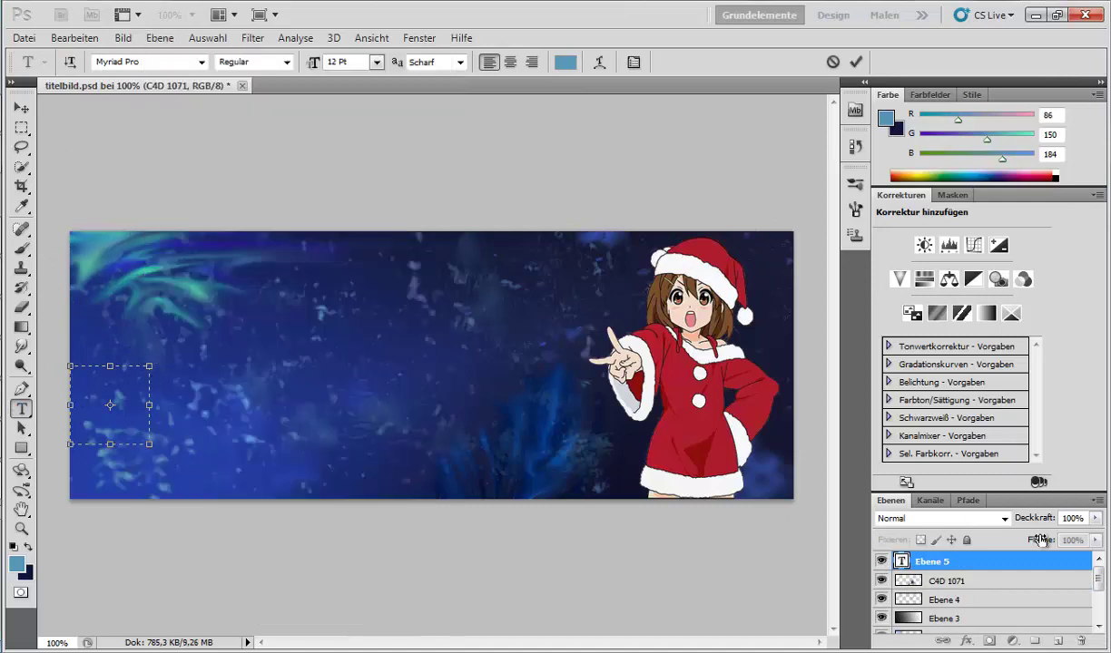
pyautogui.click(830, 61)
# Create a new layer above C4D 1071 and fill it with a light-blue to dark-navy gradient running from lower left to upper right
pyautogui.click(160, 38)
pyautogui.moveTo(174, 54)
pyautogui.click(481, 60)
pyautogui.click(729, 193)
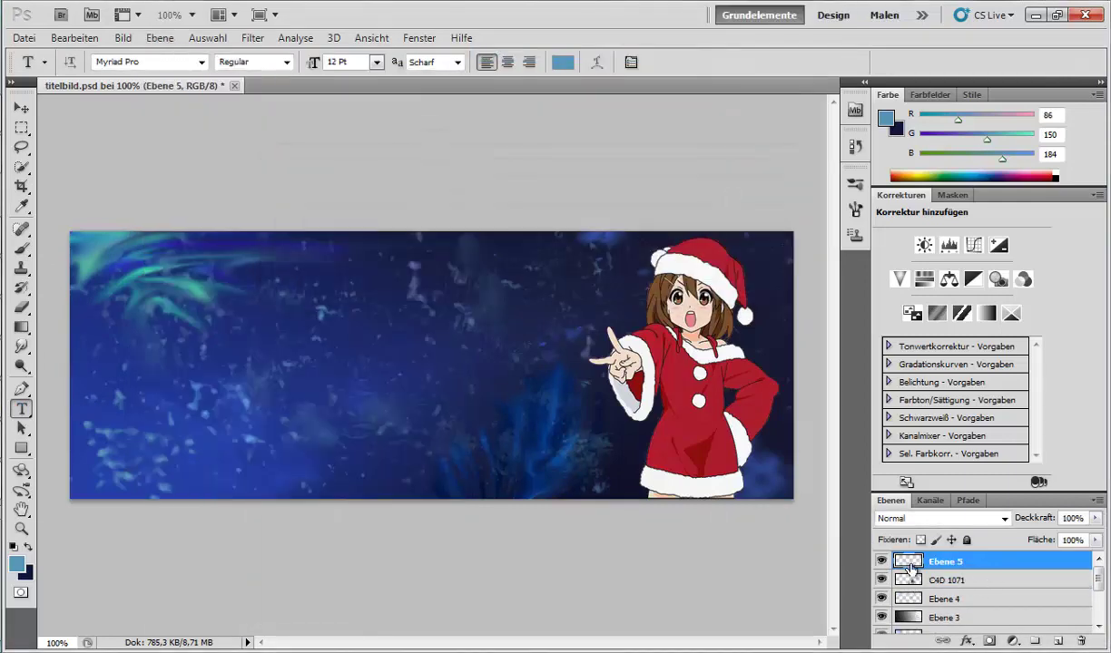
pyautogui.click(21, 327)
pyautogui.click(127, 61)
pyautogui.doubleClick(38, 102)
pyautogui.moveTo(100, 436); pyautogui.dragTo(607, 236)
# Set the gradient layer's blend mode to Multiplizieren and its opacity to 27%
pyautogui.click(942, 519)
pyautogui.click(992, 136)
pyautogui.click(1095, 518)
pyautogui.moveTo(1089, 536); pyautogui.dragTo(1036, 544)
# Add a new layer with a text box along the banner's upper edge and enter "Merry Christmas !" in the Candy font
pyautogui.click(160, 38)
pyautogui.moveTo(173, 54)
pyautogui.click(481, 60)
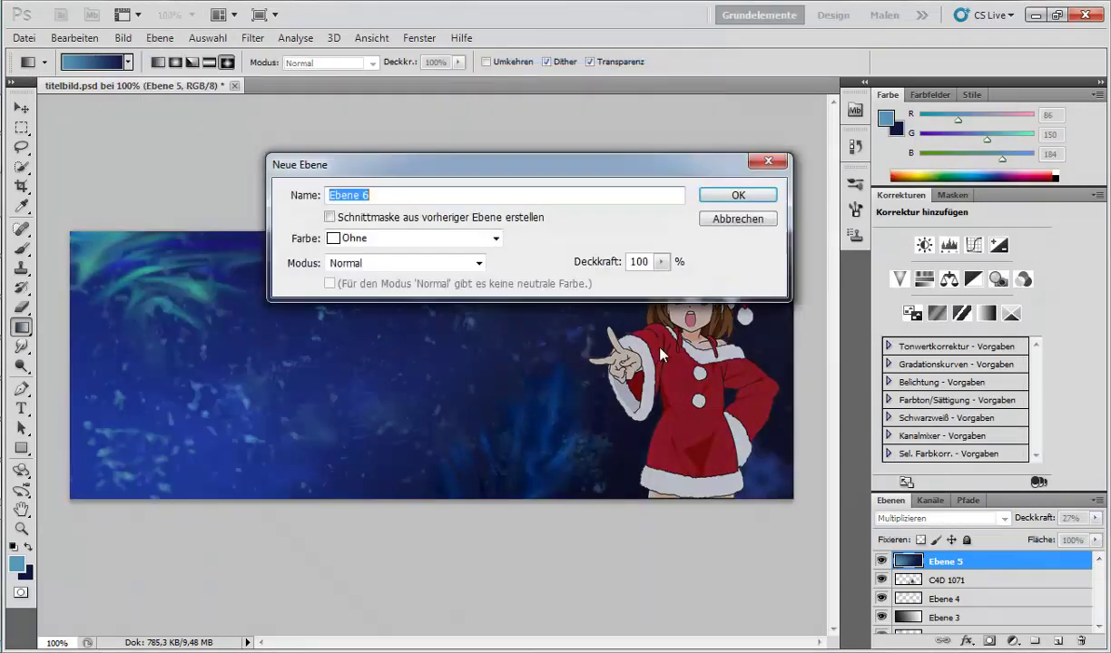
pyautogui.press('Return')
pyautogui.press('t')
pyautogui.moveTo(228, 290); pyautogui.dragTo(537, 303)
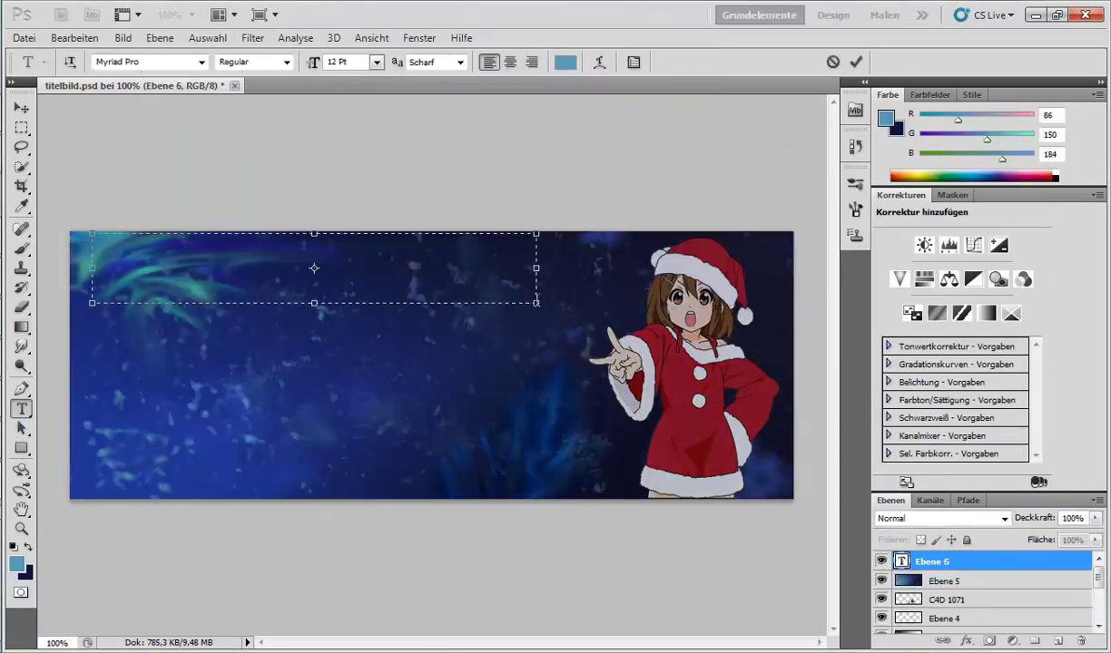
pyautogui.click(200, 61)
pyautogui.scroll(15, 231, 164)
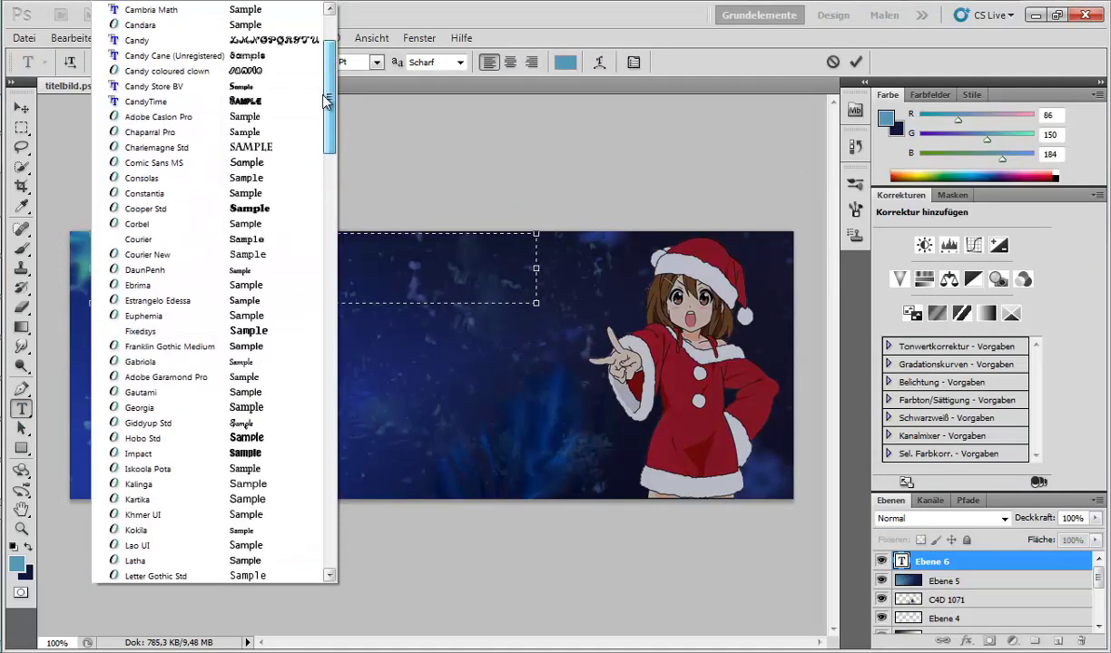
pyautogui.click(243, 40)
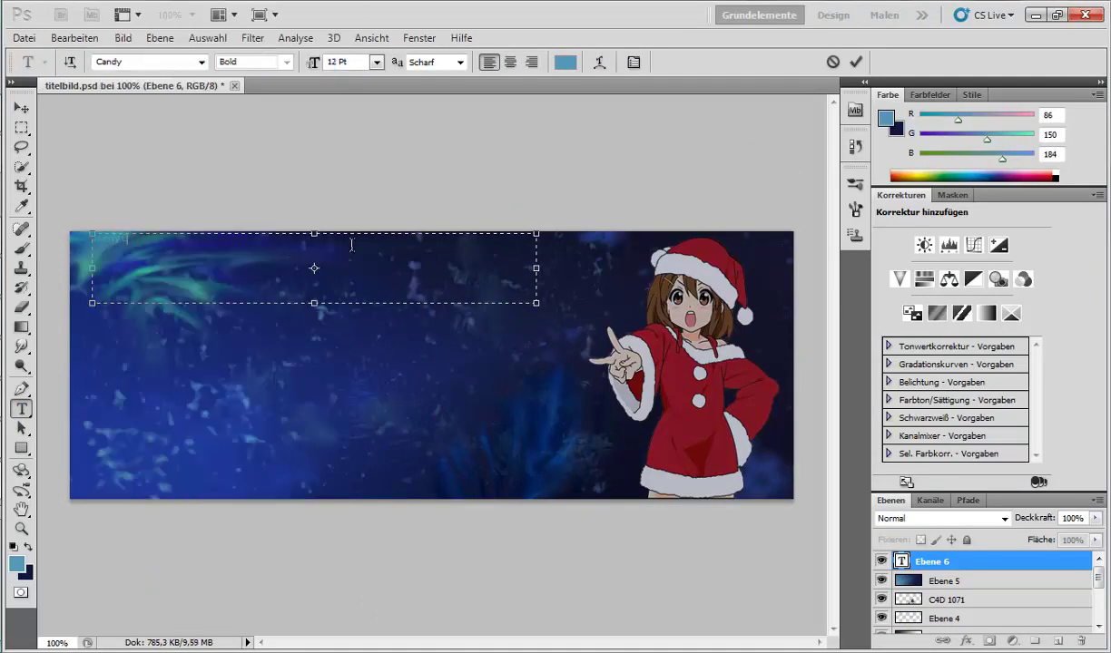
pyautogui.write('Merry Christmas !')
pyautogui.hotkey('ctrl', 'a')
# Enlarge the "Merry Christmas !" text to 48 pt and look for a different font
pyautogui.click(377, 62)
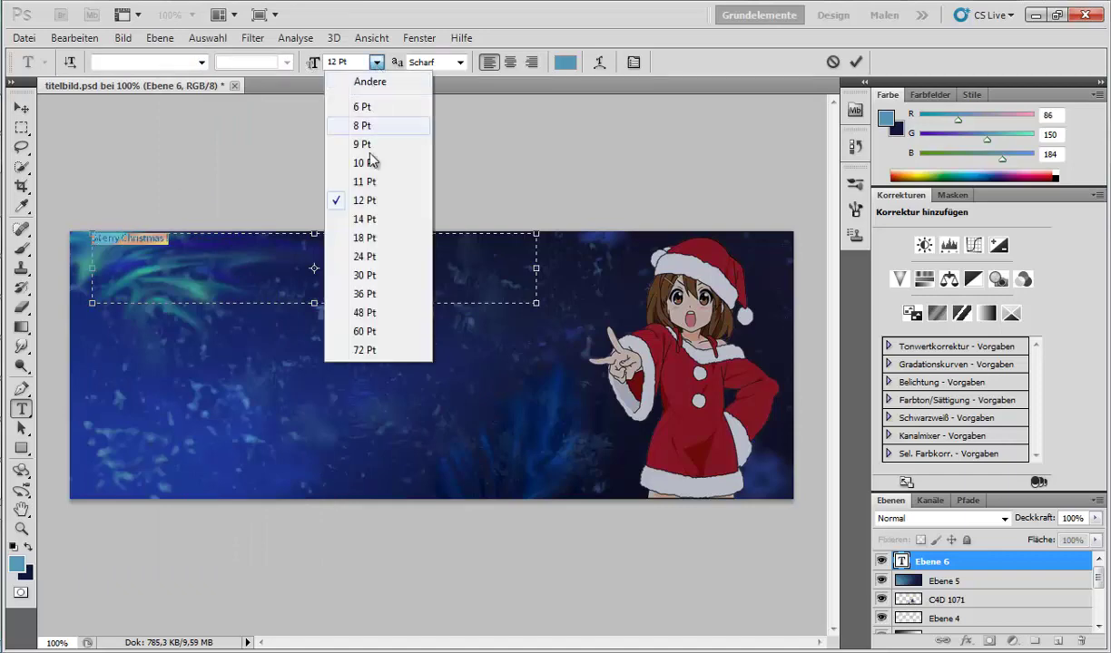
pyautogui.click(371, 294)
pyautogui.click(377, 63)
pyautogui.click(361, 312)
pyautogui.click(201, 62)
pyautogui.click(218, 23)
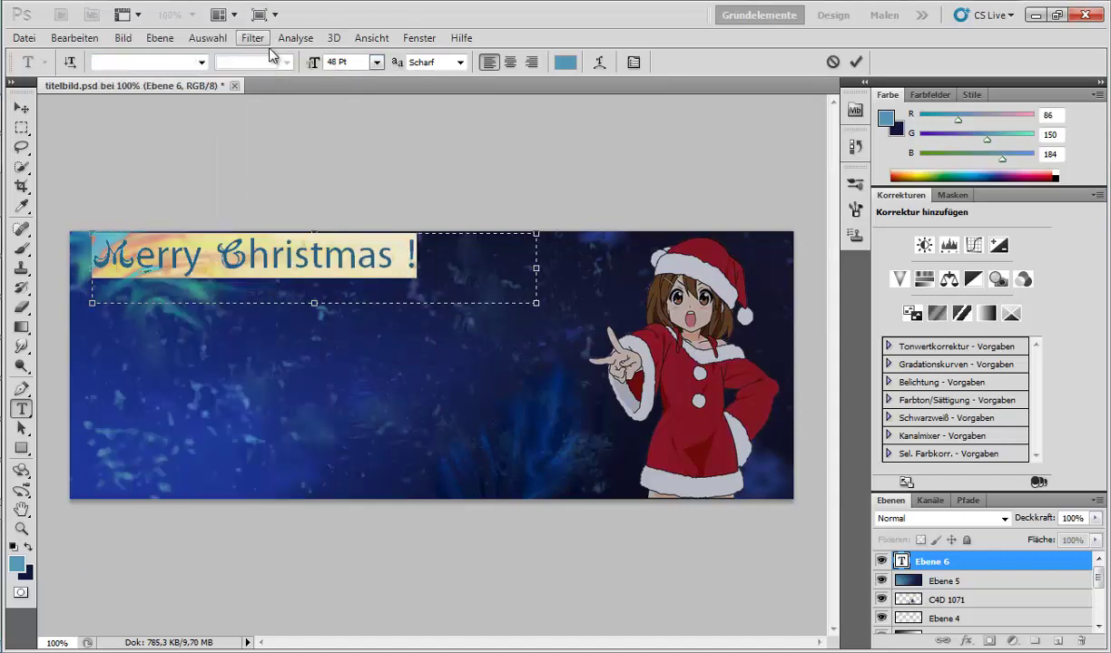
# Add the title "Merry Christmas !" in black 60 pt Candy coloured clown along the banner's upper edge and shift it slightly downward
pyautogui.moveTo(89, 233); pyautogui.dragTo(542, 321)
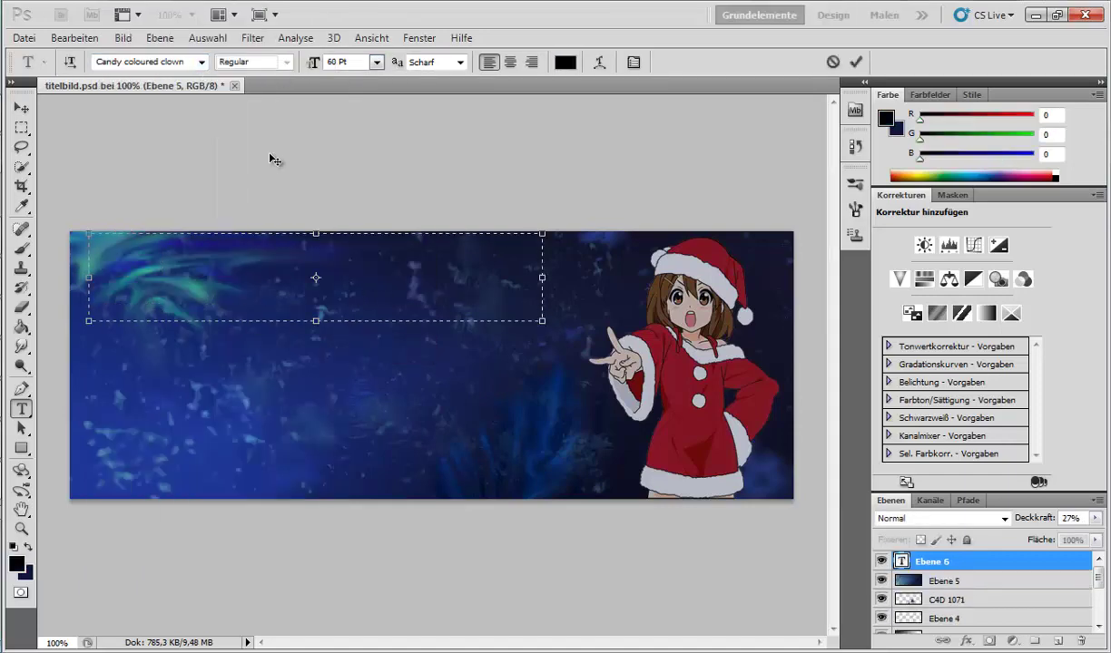
pyautogui.write('Merry Christmas !')
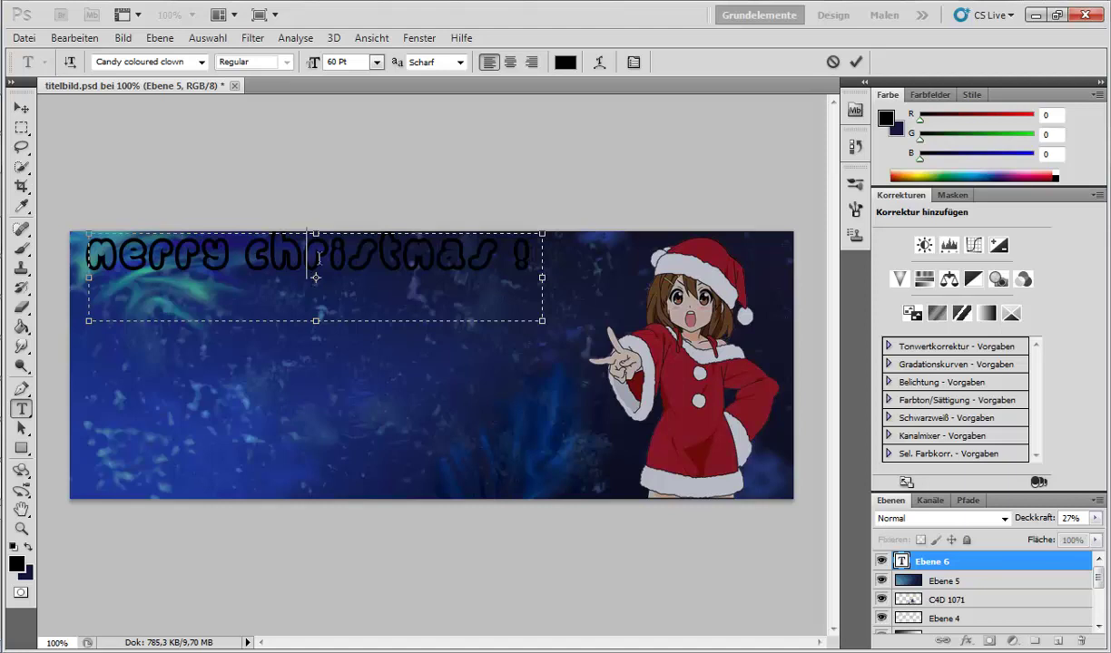
pyautogui.click(21, 108)
pyautogui.moveTo(306, 266); pyautogui.dragTo(312, 278)
# Recolour the title with the pale grey sampled from the girl's hat trim
pyautogui.click(22, 206)
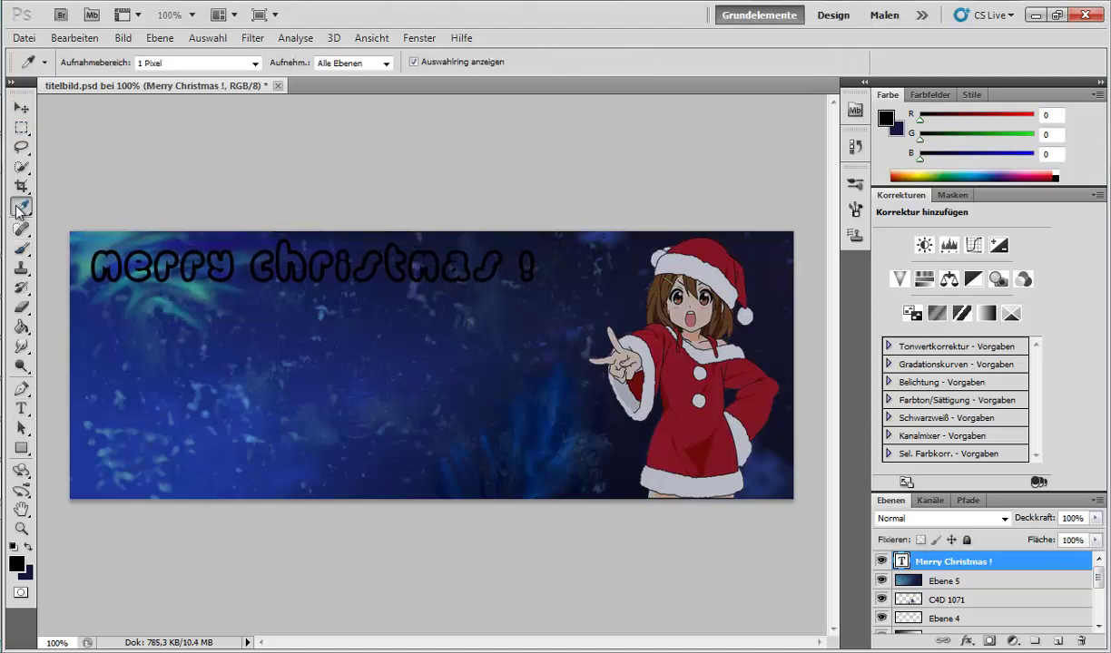
pyautogui.click(676, 276)
pyautogui.hotkey('alt', 'BackSpace')
# Recolour the title text near-black (#040100) with the dark tone sampled from the girl's face
pyautogui.click(687, 287)
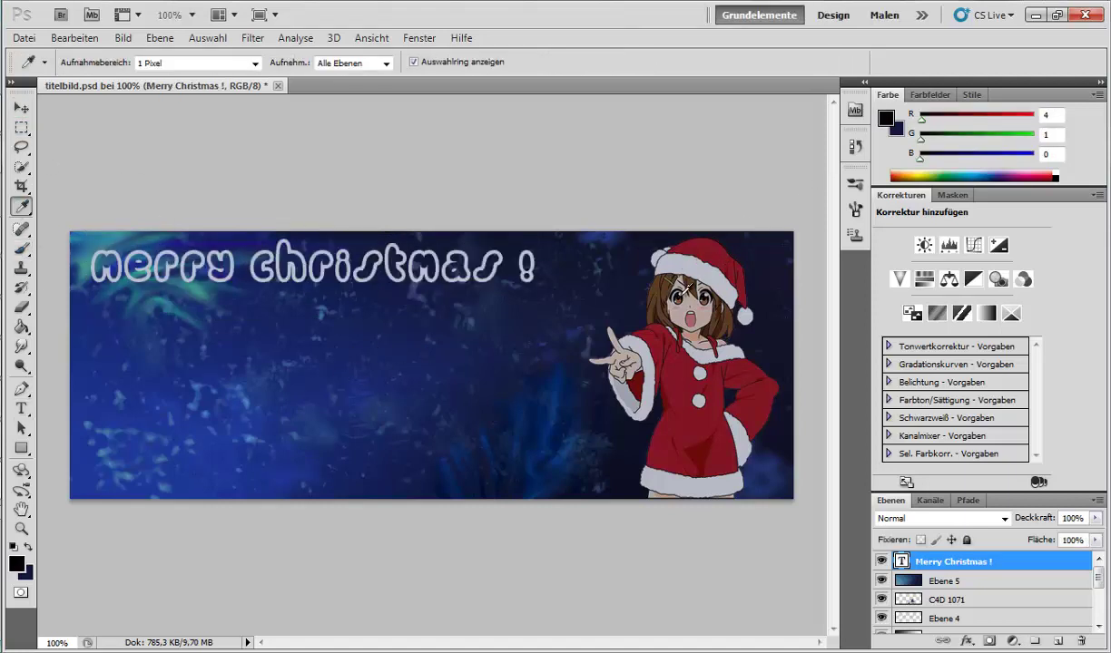
pyautogui.rightClick(116, 269)
pyautogui.click(21, 409)
pyautogui.rightClick(89, 239)
pyautogui.click(136, 265)
pyautogui.click(566, 62)
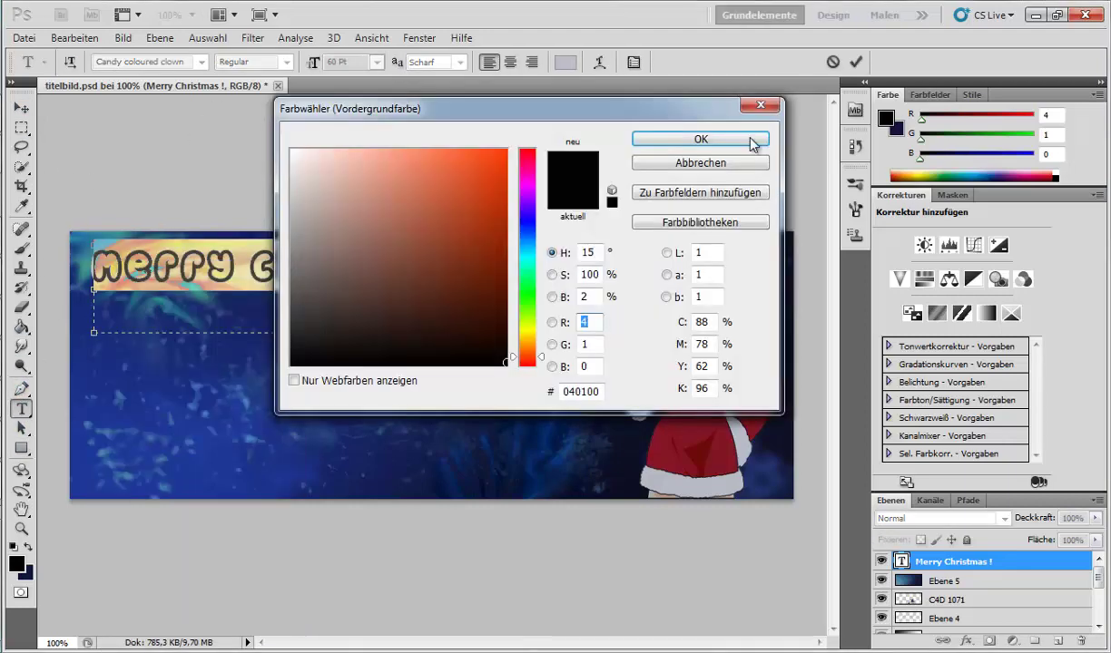
pyautogui.click(749, 140)
pyautogui.click(188, 311)
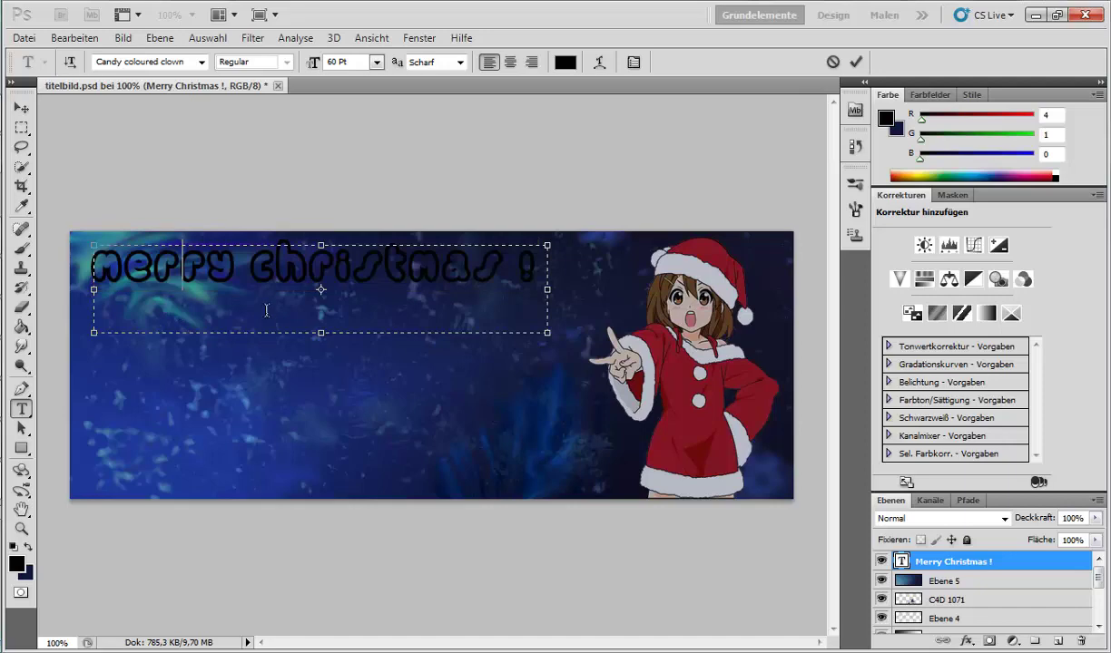
# Rasterize the "Merry Christmas !" text layer
pyautogui.click(920, 562)
pyautogui.rightClick(921, 563)
pyautogui.rightClick(949, 564)
pyautogui.click(865, 259)
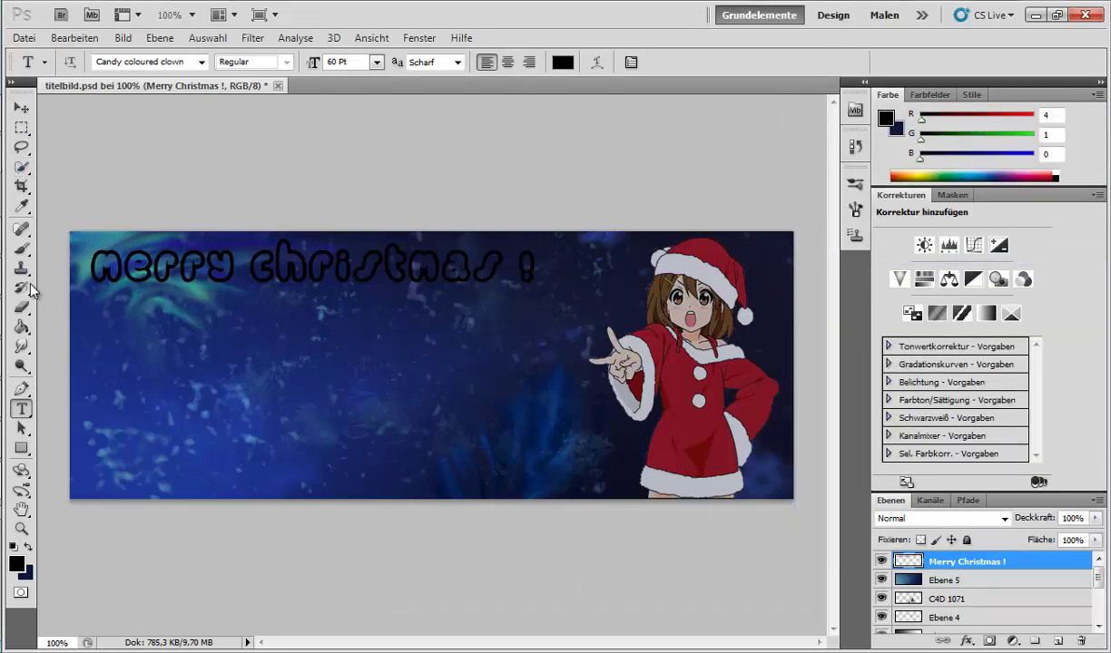
# Fill the insides of the title's outlined letters with light grey (RGB 186, 189, 201) sampled from the girl's hat trim
pyautogui.click(21, 327)
pyautogui.click(21, 206)
pyautogui.click(673, 265)
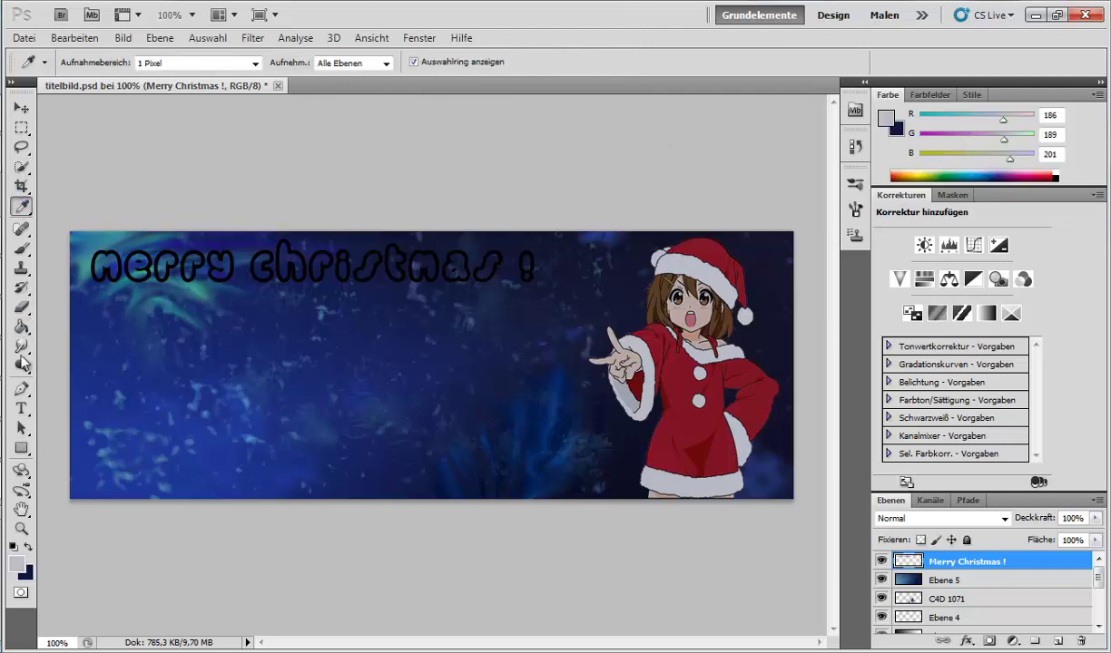
pyautogui.click(21, 328)
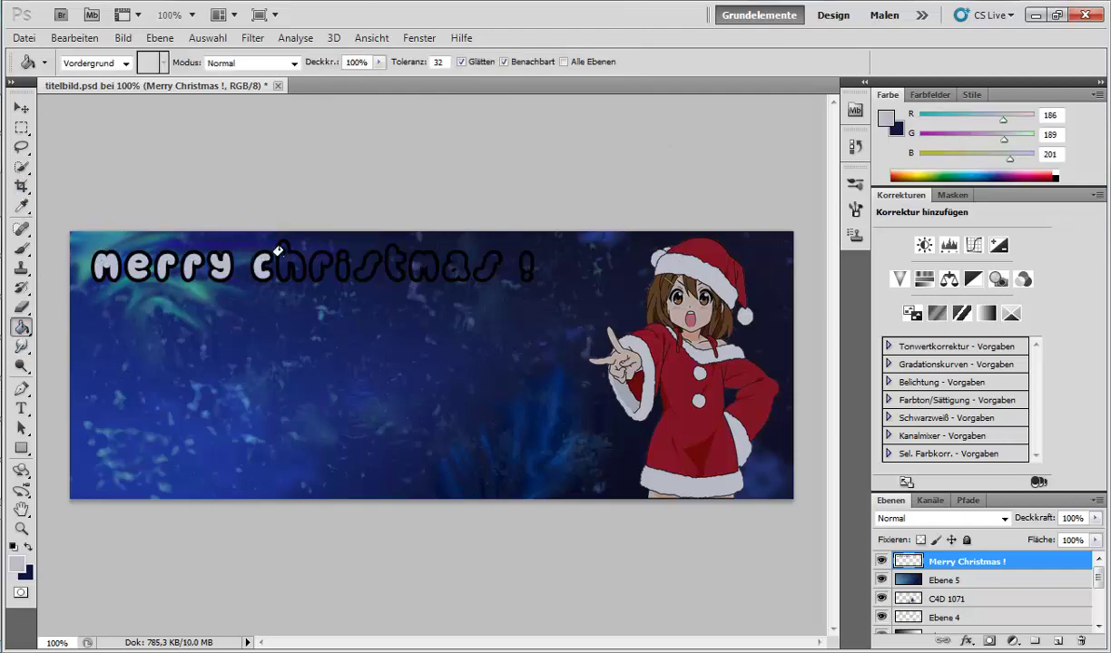
pyautogui.hotkey('ctrl', 'z')
pyautogui.click(318, 267)
pyautogui.click(340, 254)
pyautogui.hotkey('ctrl', 'z')
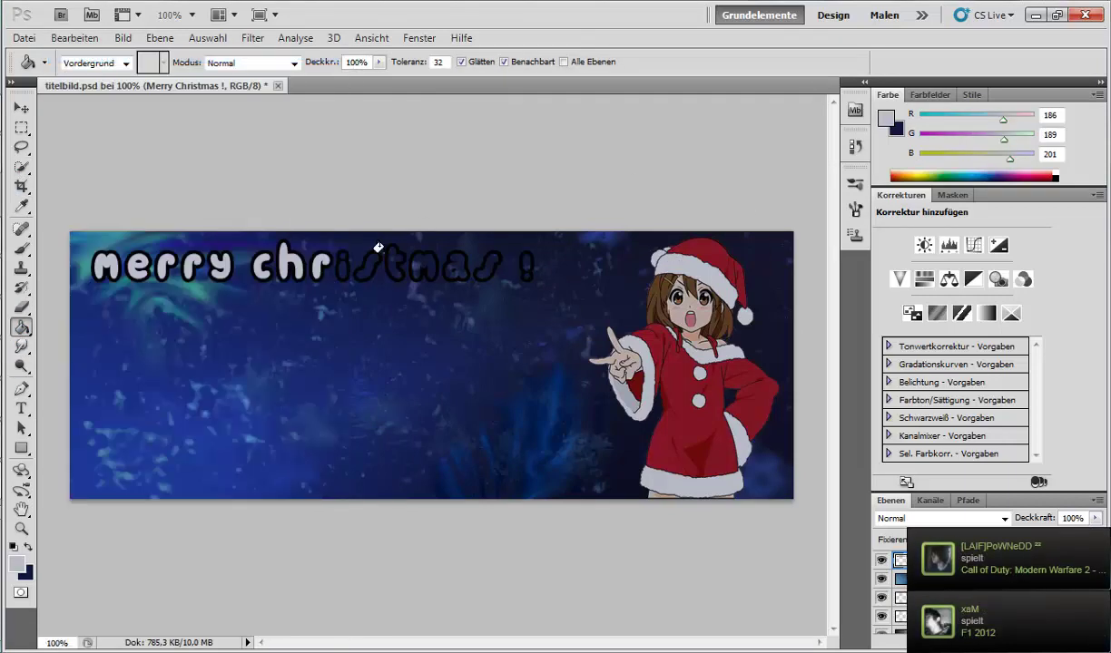
pyautogui.click(325, 265)
pyautogui.click(352, 265)
pyautogui.click(374, 265)
pyautogui.click(418, 265)
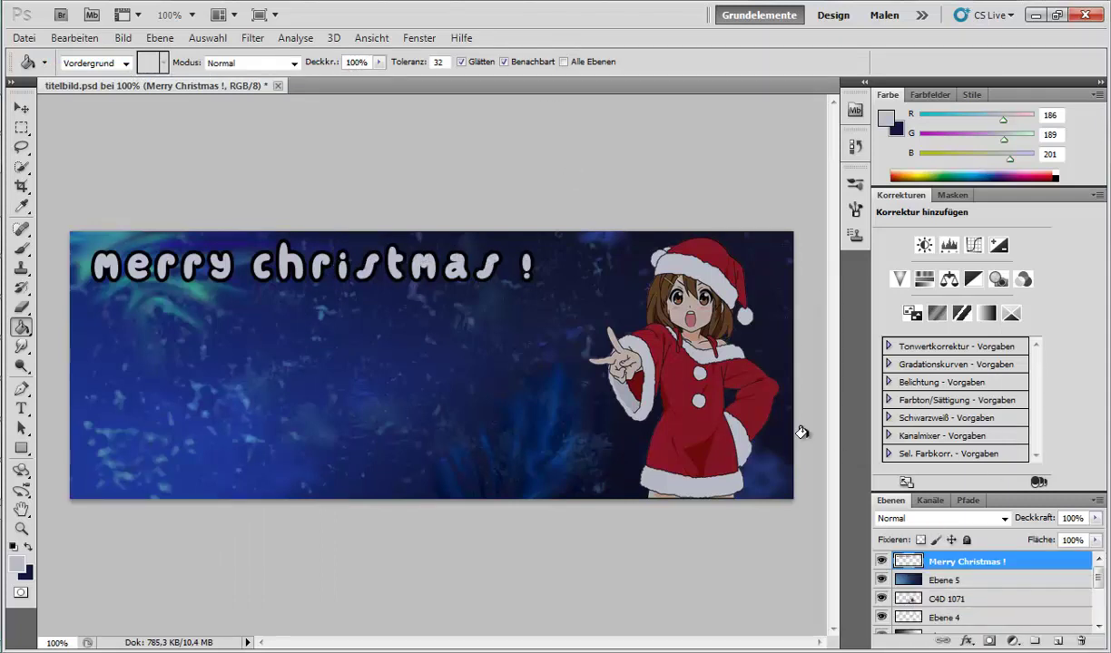
pyautogui.click(21, 408)
pyautogui.moveTo(578, 493); pyautogui.dragTo(594, 498)
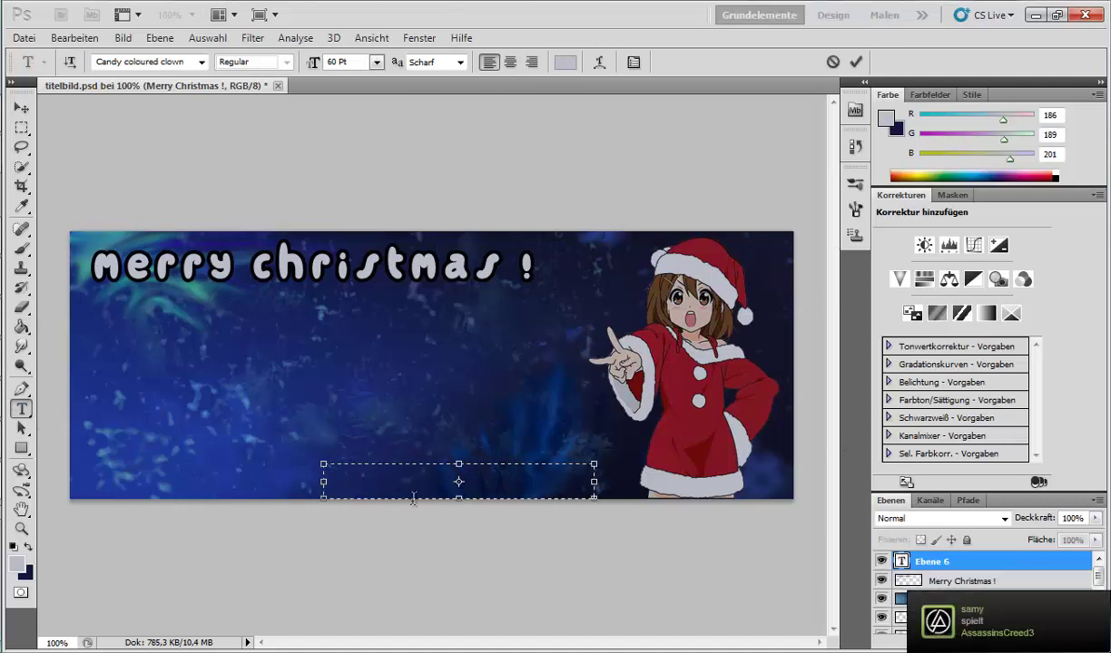
pyautogui.click(376, 62)
pyautogui.click(367, 239)
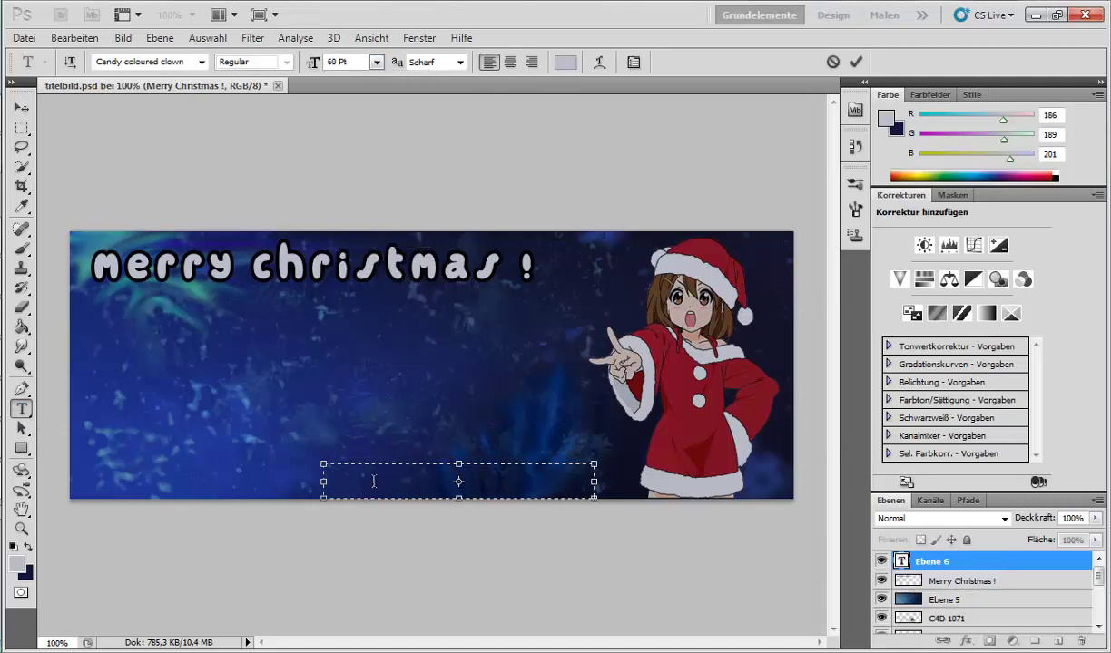
pyautogui.click(24, 108)
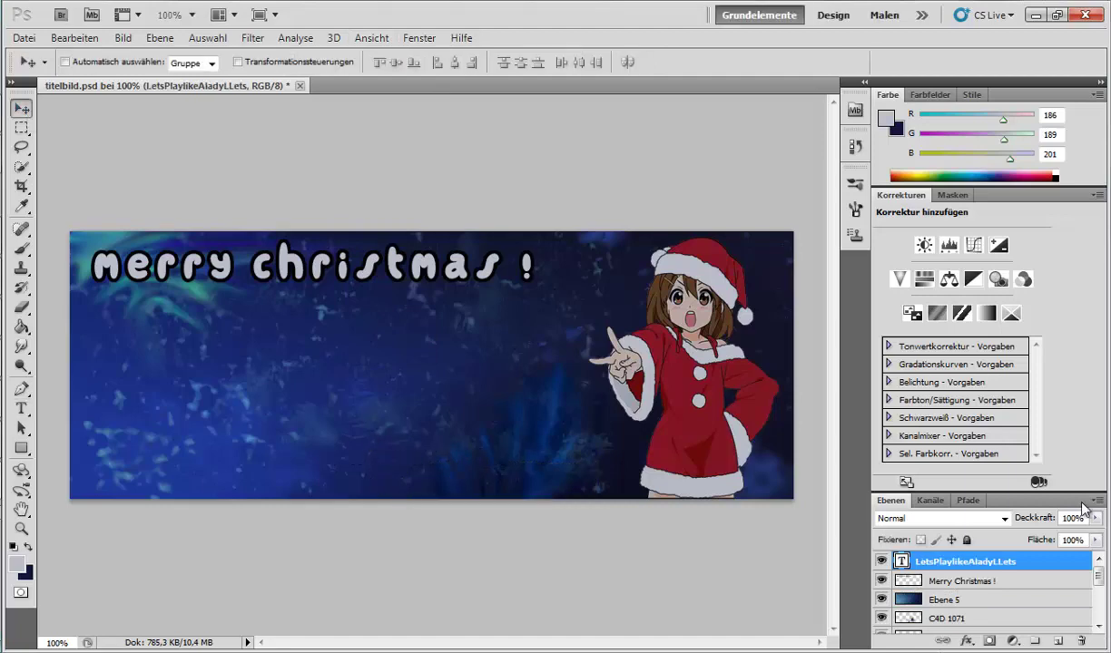
pyautogui.press('Delete')
# Create a new layer and add the text "Letsplaylikealady" in a text box near the banner's bottom edge
pyautogui.click(160, 38)
pyautogui.moveTo(164, 57)
pyautogui.click(467, 54)
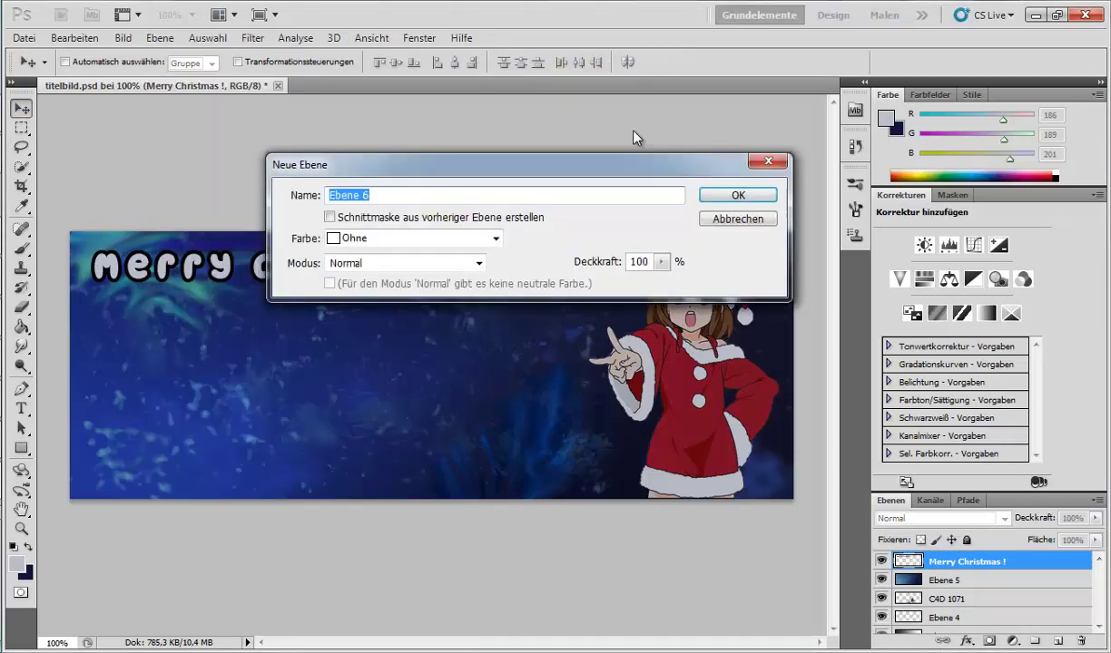
pyautogui.click(736, 196)
pyautogui.press('t')
pyautogui.moveTo(282, 445); pyautogui.dragTo(585, 492)
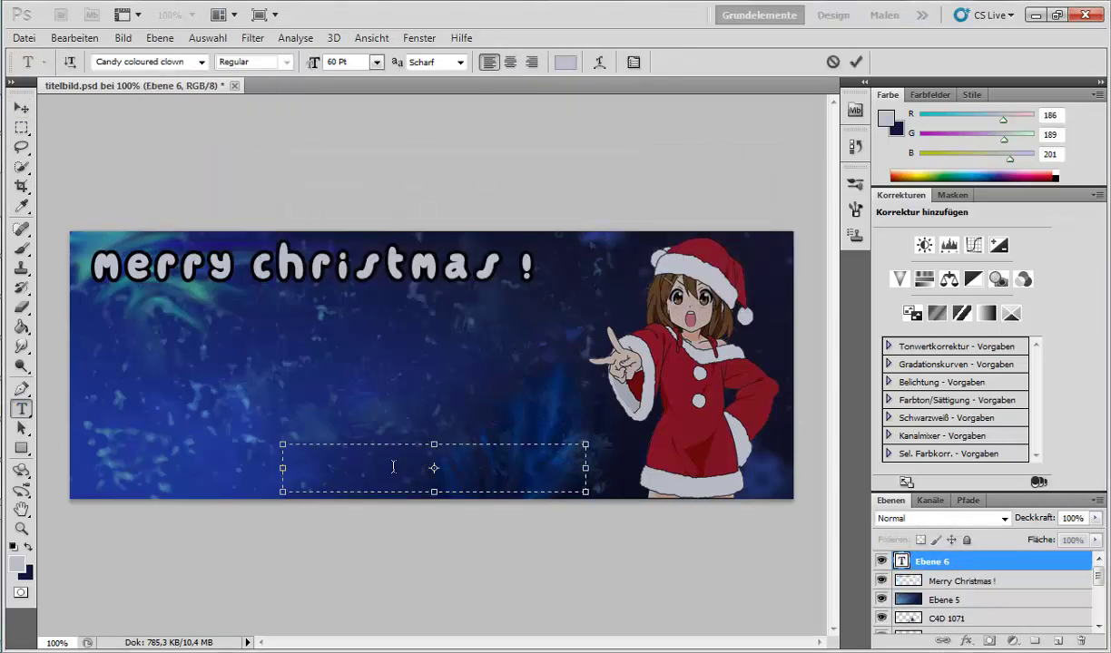
pyautogui.write('LetsPlaylik')
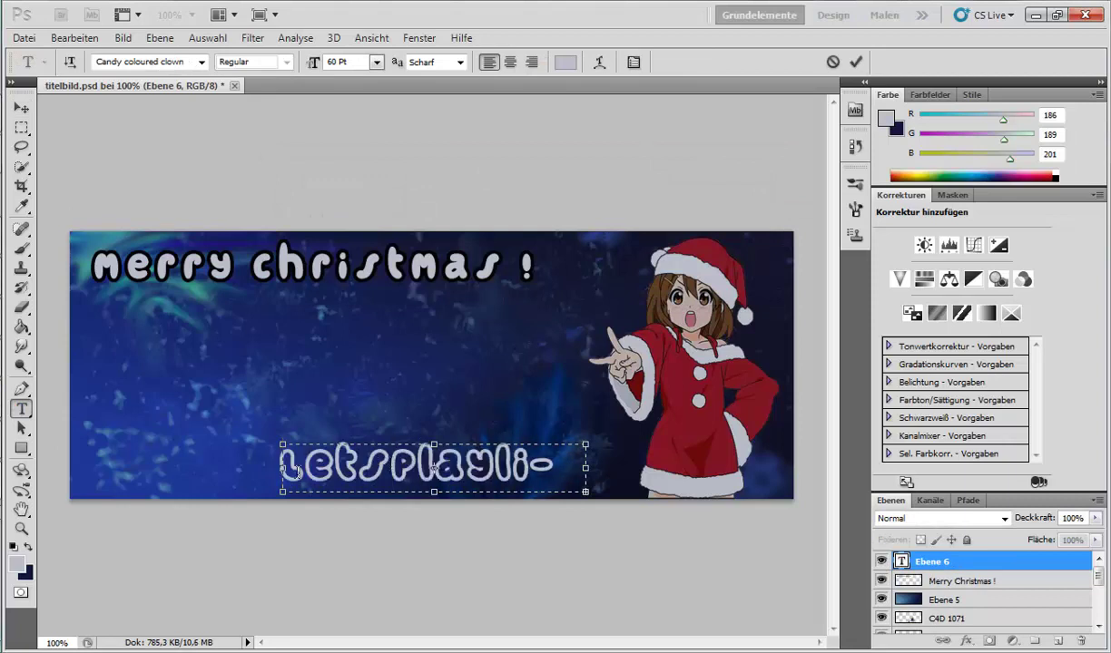
# Widen the "Letsplaylikealady" text box and set its text size to 24 pt
pyautogui.moveTo(363, 474); pyautogui.dragTo(257, 470)
pyautogui.moveTo(257, 466)
pyautogui.mouseDown()
pyautogui.moveTo(579, 467)
pyautogui.moveTo(382, 469)
pyautogui.moveTo(259, 454)
pyautogui.mouseUp()
pyautogui.click(376, 63)
pyautogui.click(352, 242)
pyautogui.click(376, 62)
pyautogui.click(390, 255)
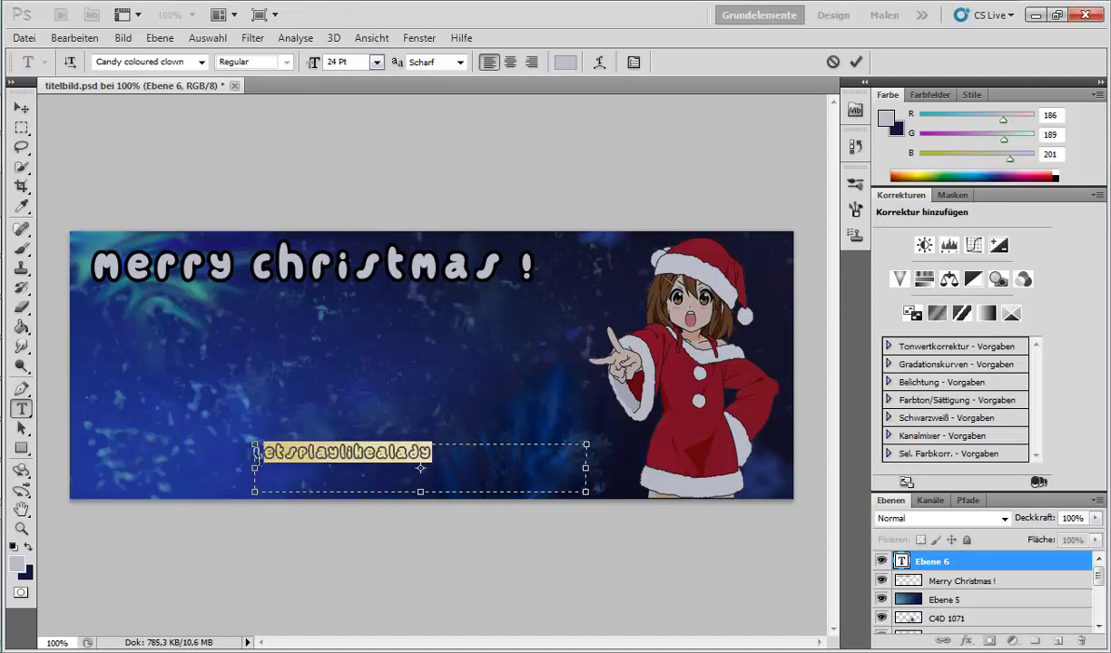
# Colour the "Letsplaylikealady" text black (RGB 0, 0, 0) and move it to the banner's bottom edge beside the girl
pyautogui.moveTo(1003, 120); pyautogui.dragTo(915, 140)
pyautogui.moveTo(1010, 158); pyautogui.dragTo(915, 160)
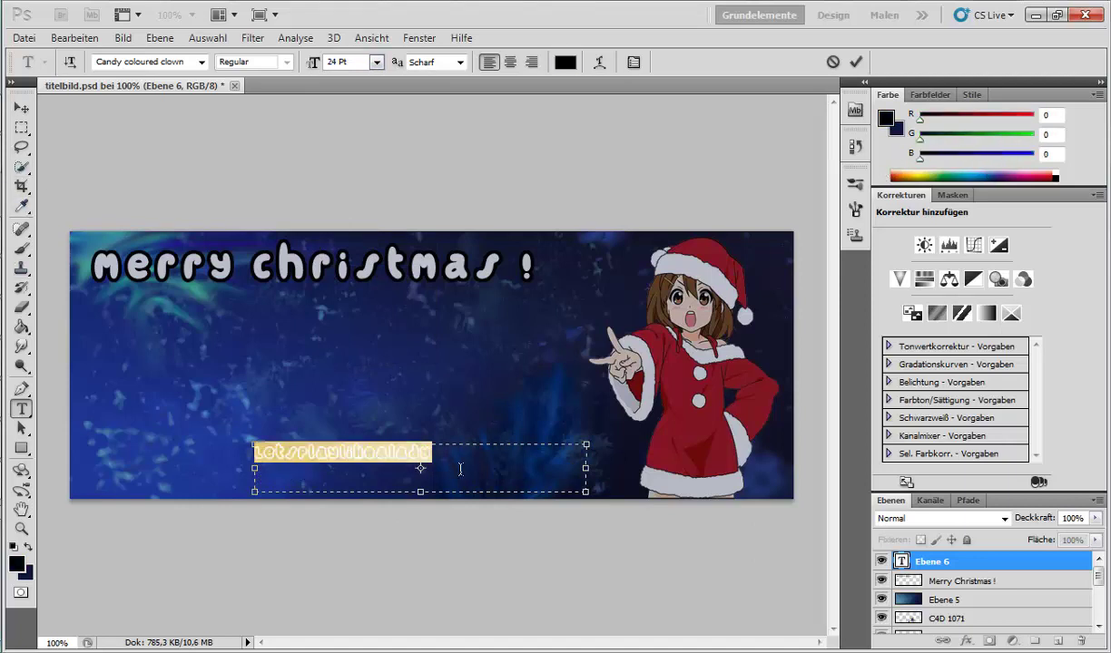
pyautogui.click(510, 454)
pyautogui.click(22, 108)
pyautogui.moveTo(358, 451); pyautogui.dragTo(500, 484)
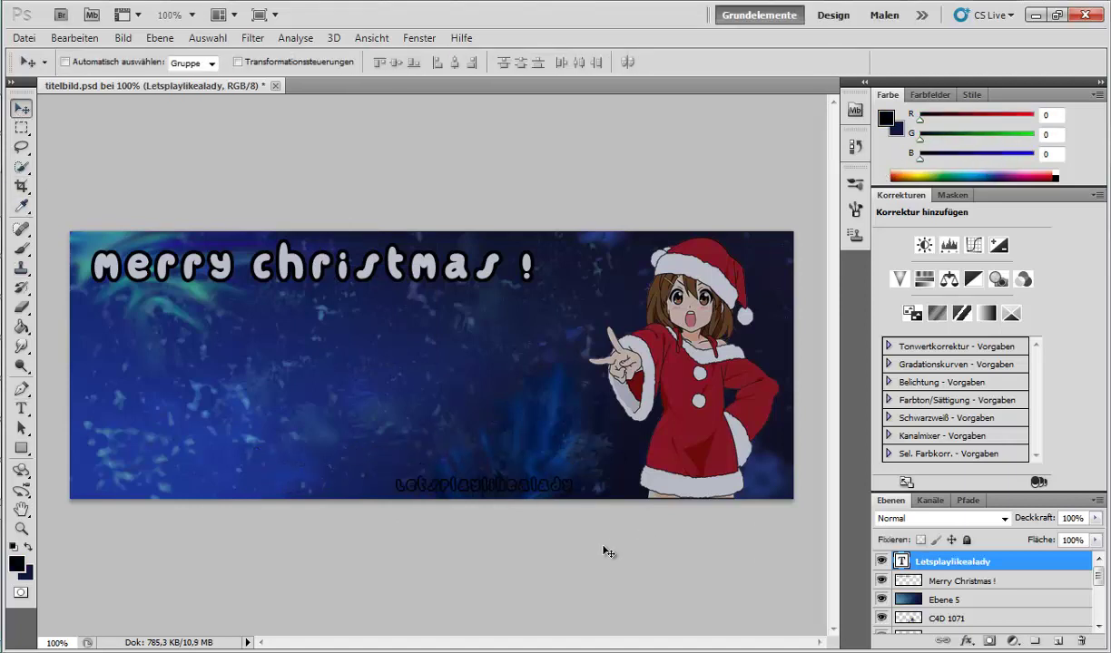
# Sample the light grey of the title's letters (RGB 186, 189, 201) as the foreground colour
pyautogui.write('200')
pyautogui.press('Return')
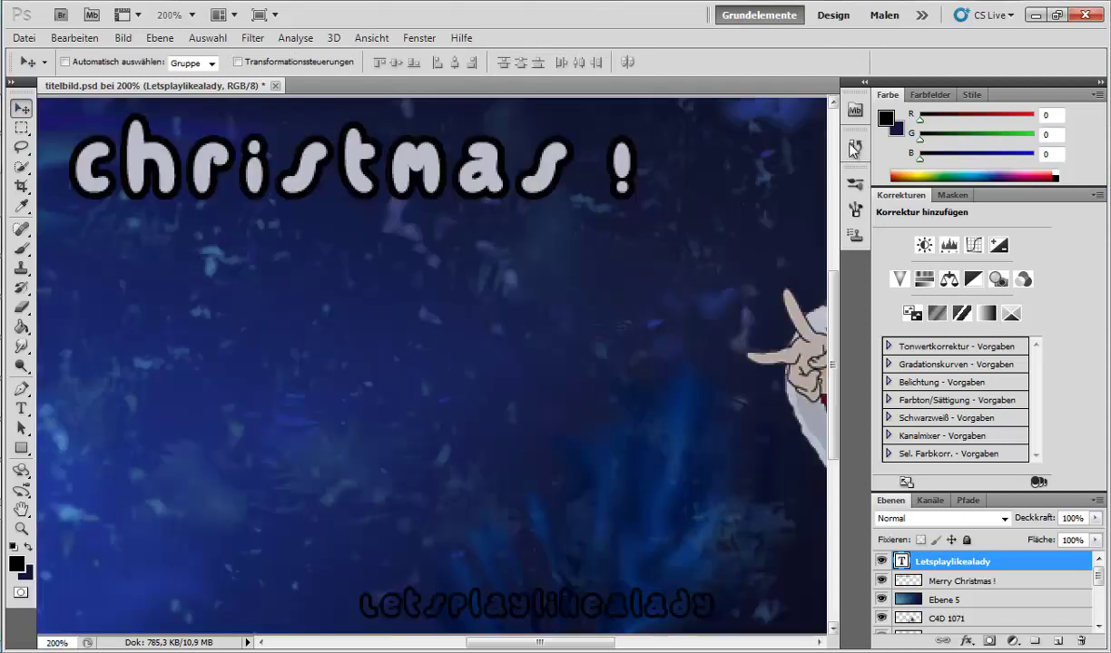
pyautogui.click(21, 206)
pyautogui.click(358, 172)
pyautogui.click(74, 38)
pyautogui.click(87, 57)
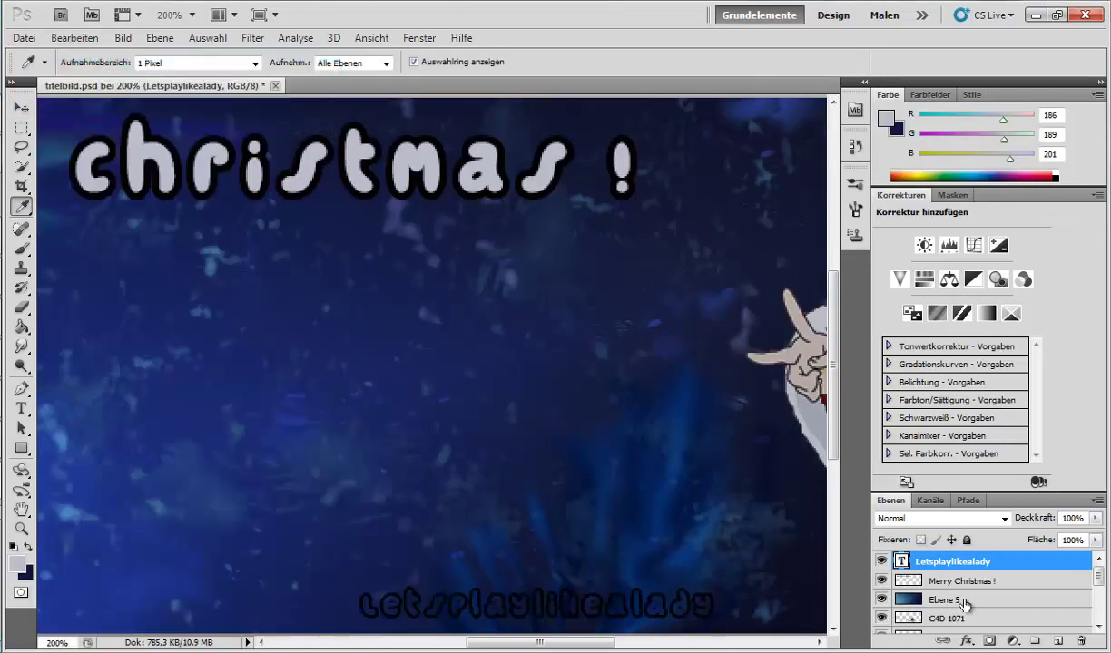
# Rasterize the "Letsplaylikealady" text layer and fill the insides of the letters "Let" with the light grey
pyautogui.rightClick(951, 559)
pyautogui.click(850, 249)
pyautogui.click(21, 326)
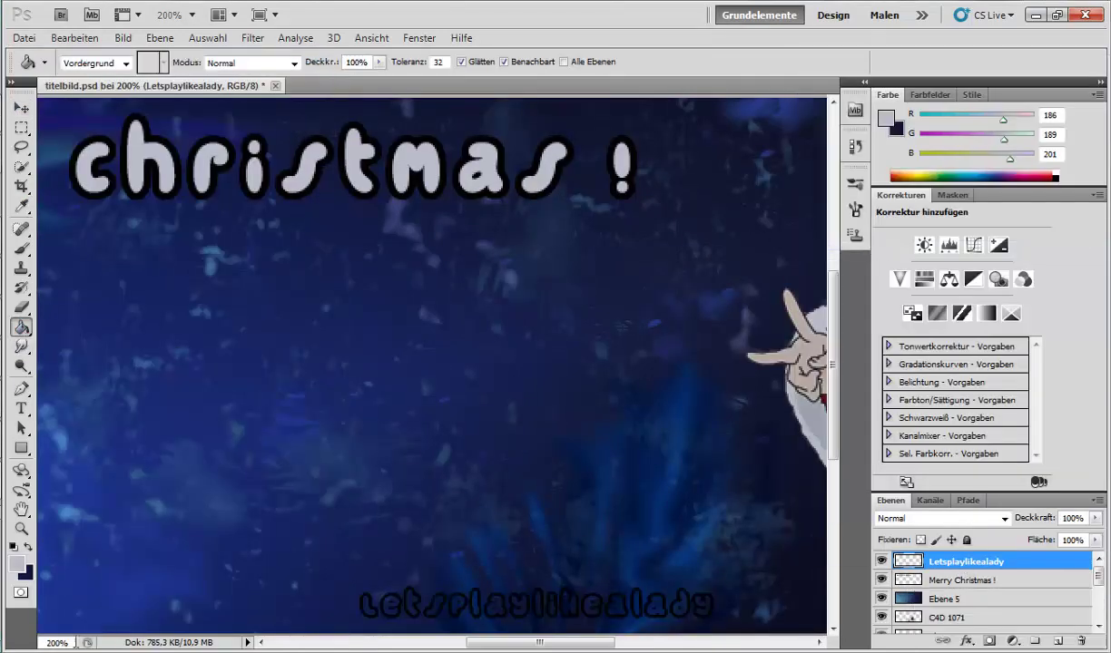
pyautogui.press('Return')
pyautogui.moveTo(835, 438); pyautogui.dragTo(840, 526)
pyautogui.click(350, 388)
pyautogui.click(372, 380)
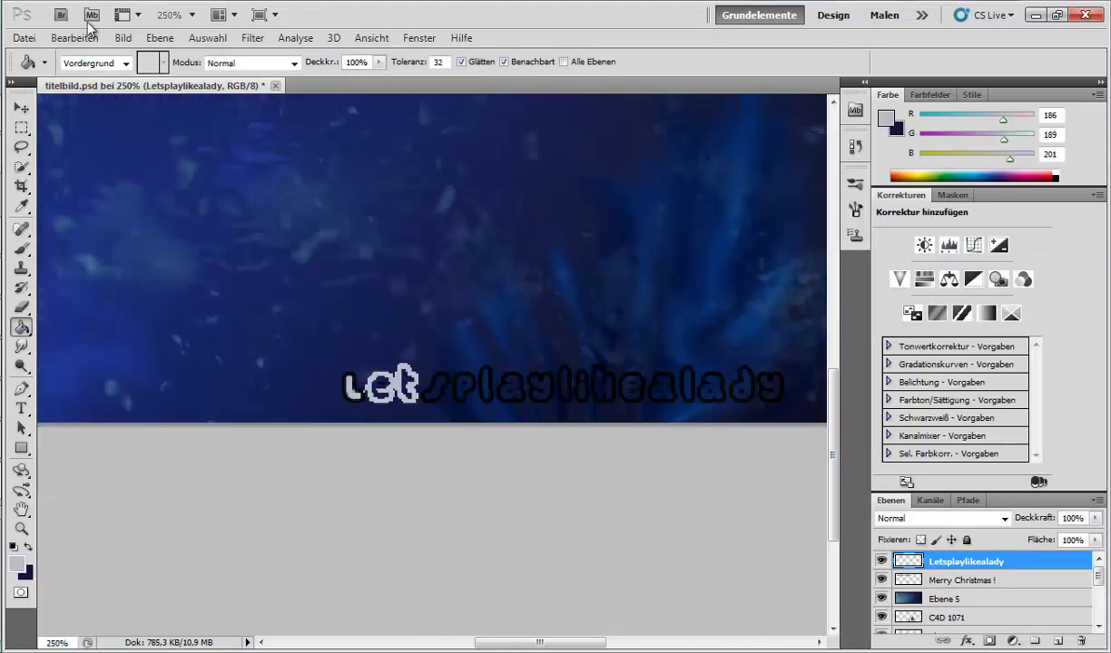
pyautogui.click(87, 38)
pyautogui.click(89, 57)
# Fill the insides of the letters "splay" with the light grey, undoing any fill that lands on the black outlines
pyautogui.click(458, 376)
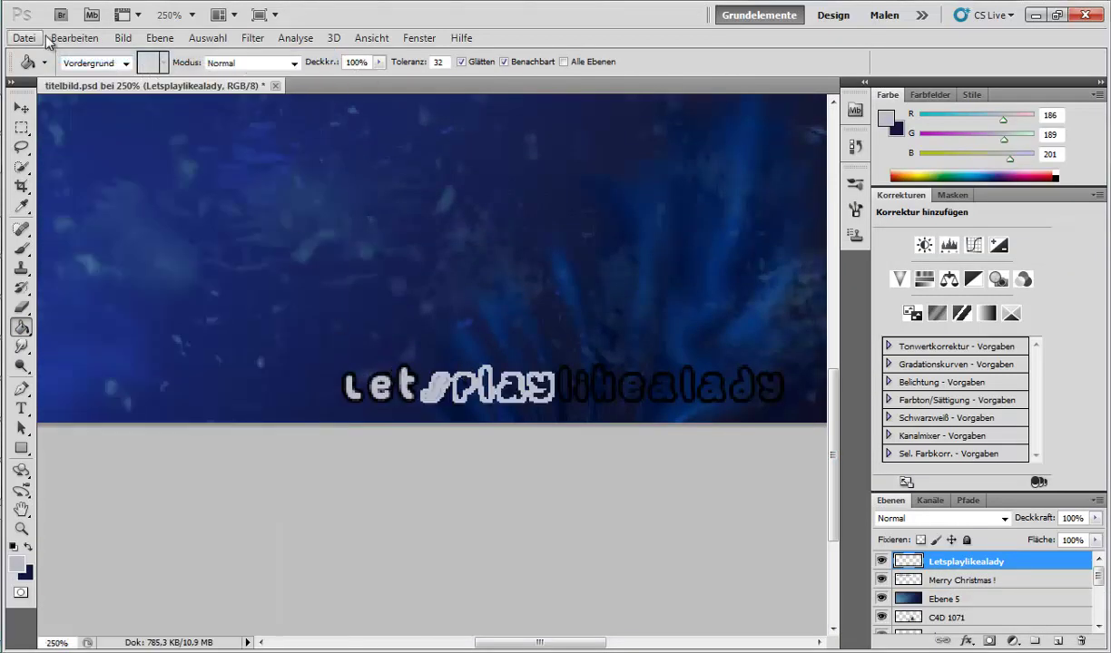
pyautogui.click(65, 38)
pyautogui.click(72, 57)
pyautogui.click(510, 384)
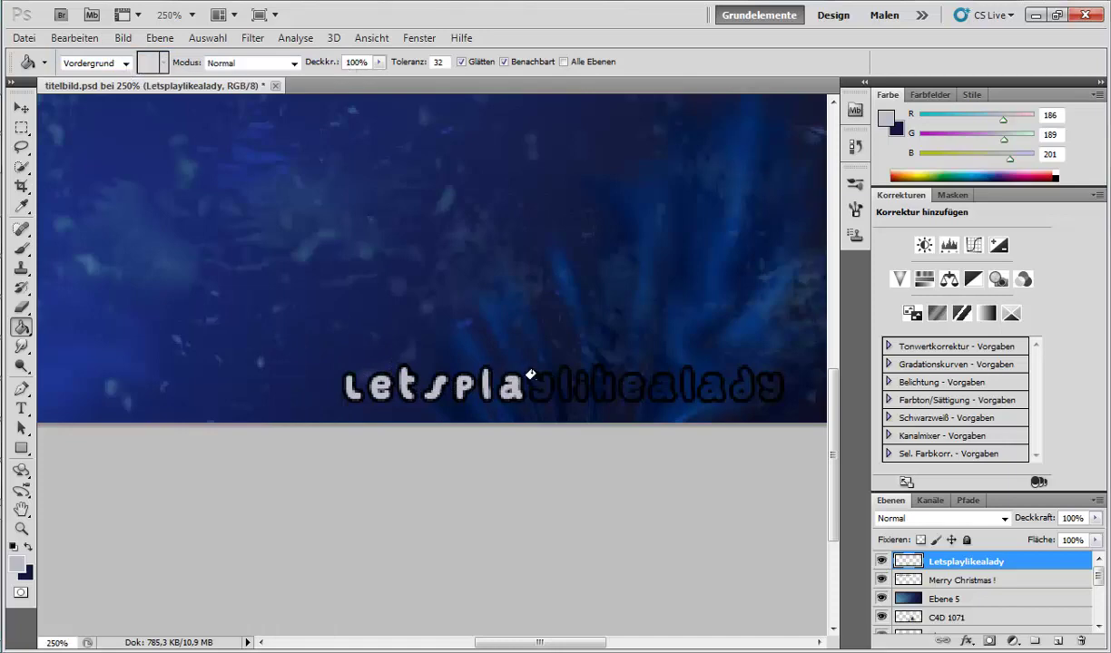
pyautogui.click(585, 375)
pyautogui.click(92, 40)
pyautogui.click(95, 55)
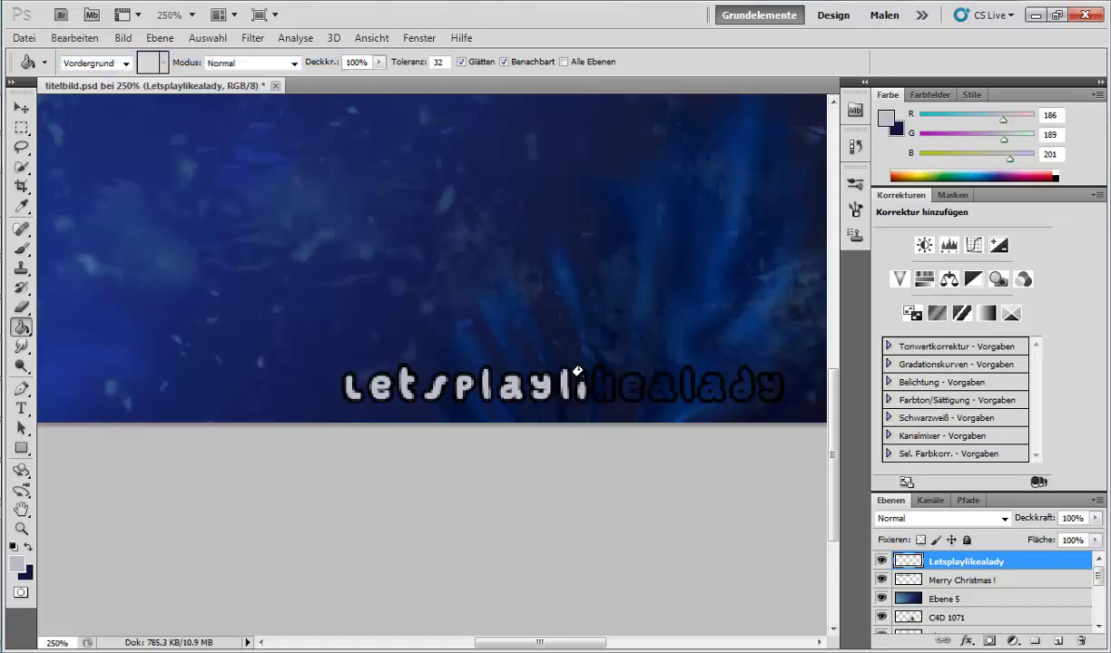
# Fill the insides of the remaining letters "likealady" with the same grey, undoing any fill that lands on the outlines
pyautogui.click(576, 374)
pyautogui.click(69, 41)
pyautogui.click(78, 56)
pyautogui.click(576, 372)
pyautogui.click(88, 40)
pyautogui.click(91, 56)
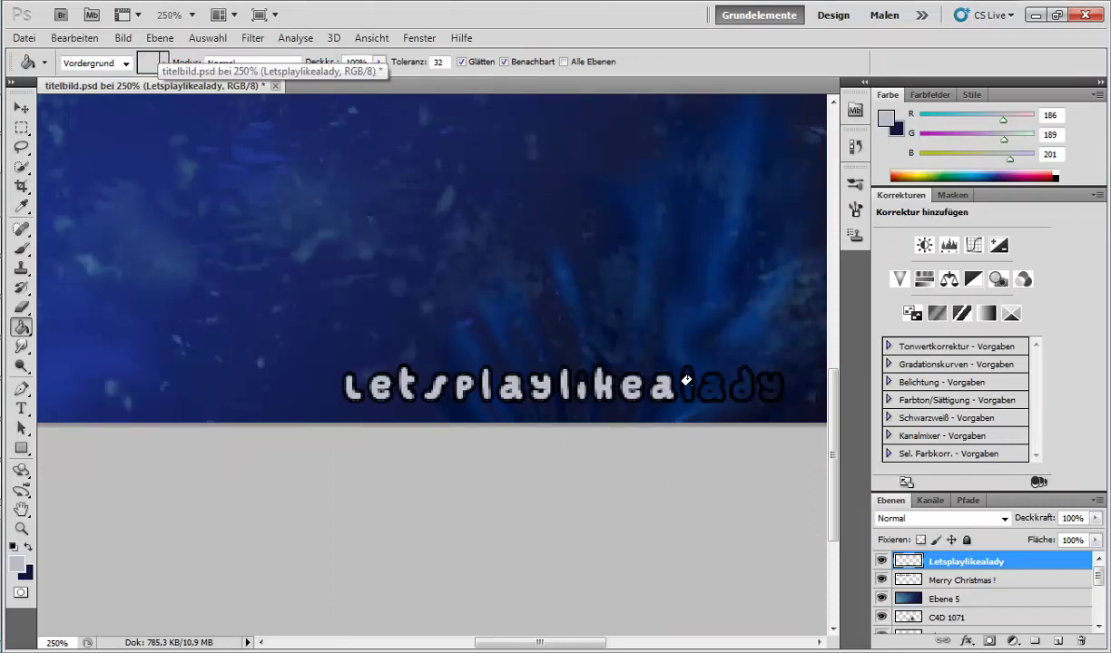
pyautogui.click(685, 375)
pyautogui.click(578, 369)
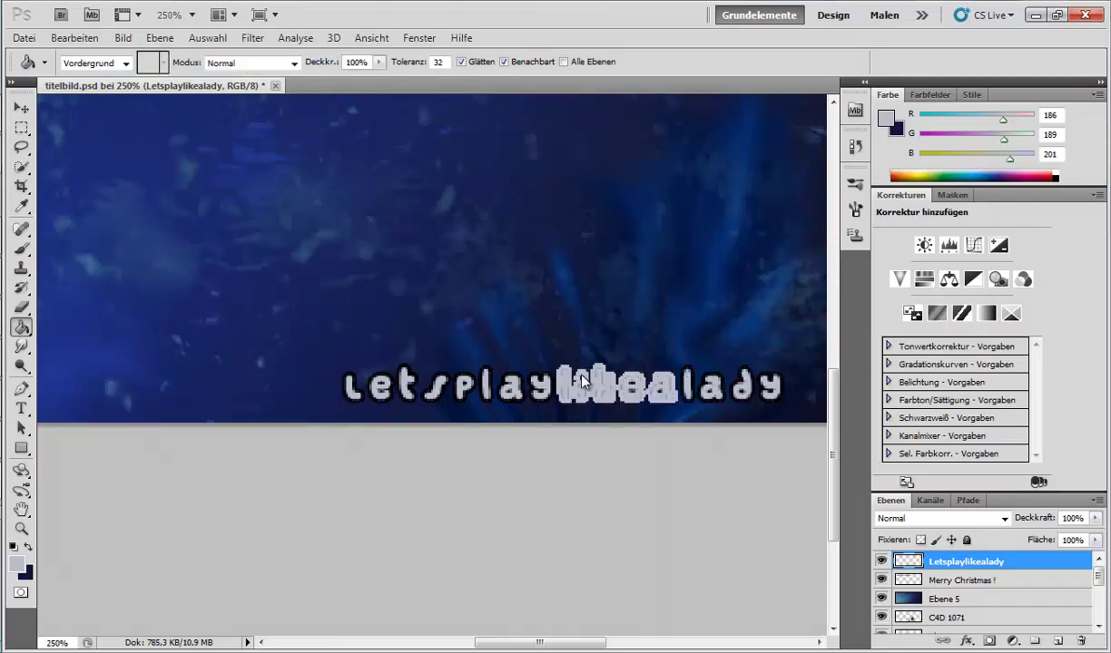
pyautogui.hotkey('ctrl', 'z')
pyautogui.hotkey('ctrl', '+')
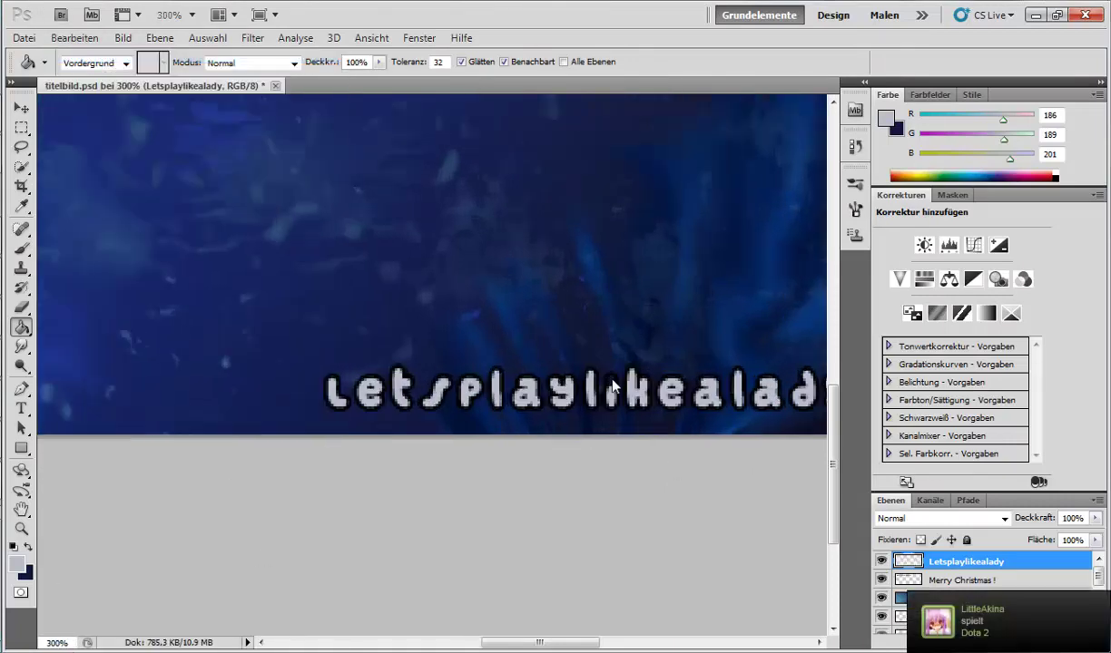
# Create a new layer and draw a grey-to-navy diamond gradient from the banner's lower-left corner towards its centre
pyautogui.write('100')
pyautogui.press('Return')
pyautogui.click(160, 38)
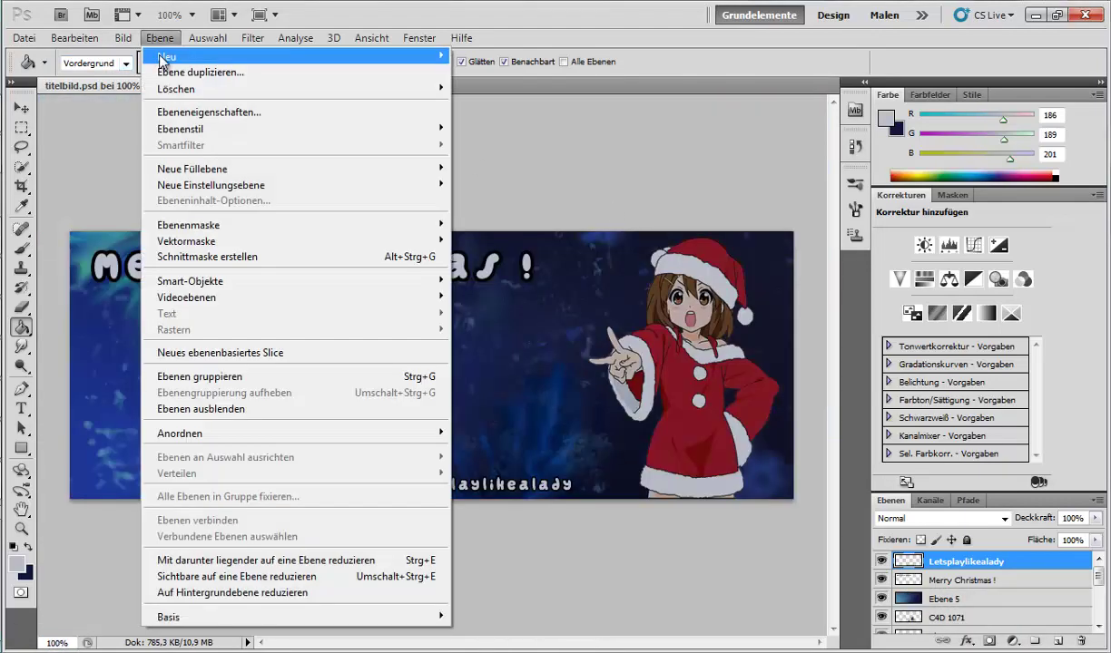
pyautogui.moveTo(161, 58)
pyautogui.click(472, 56)
pyautogui.click(739, 196)
pyautogui.click(22, 327)
pyautogui.click(73, 322)
pyautogui.moveTo(79, 476); pyautogui.dragTo(377, 397)
# Set the gradient layer's blend mode to Lighten (Aufhellen) and its opacity to 17%
pyautogui.click(1003, 518)
pyautogui.click(926, 203)
pyautogui.click(1095, 518)
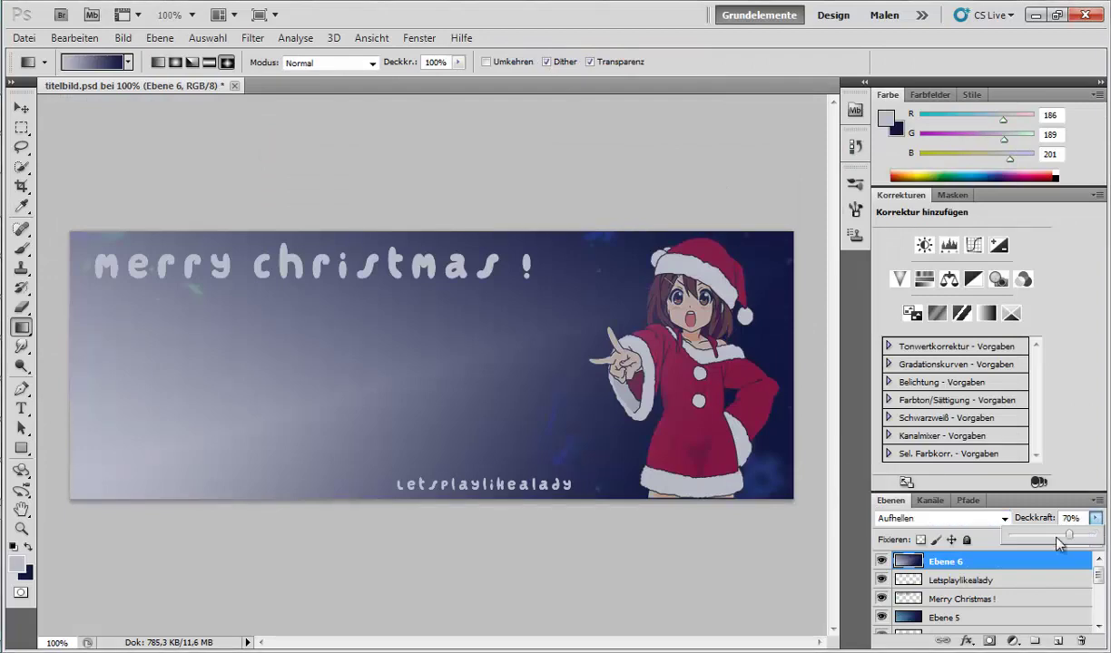
pyautogui.moveTo(1089, 535); pyautogui.dragTo(1025, 547)
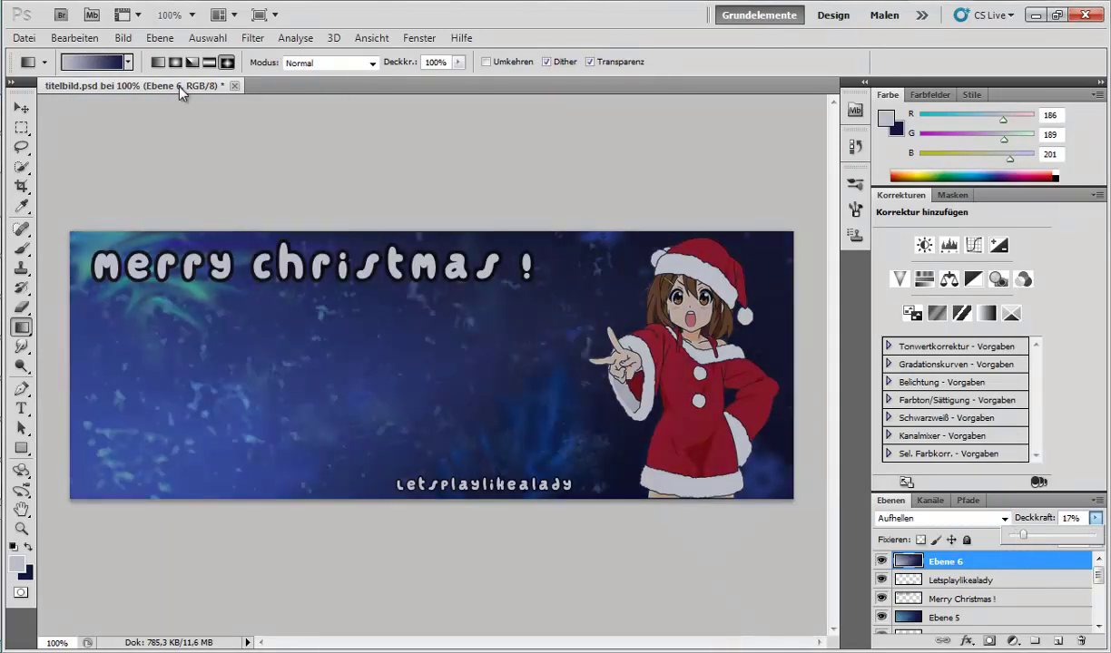
pyautogui.click(160, 38)
pyautogui.moveTo(160, 56)
pyautogui.click(471, 56)
pyautogui.click(745, 195)
pyautogui.click(252, 37)
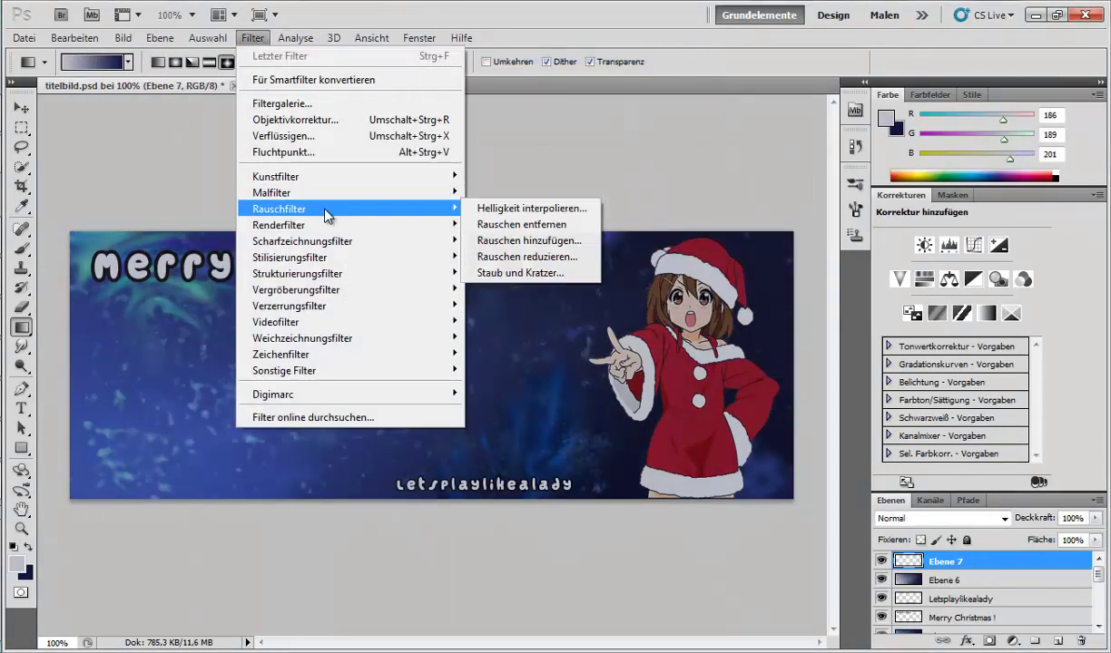
pyautogui.moveTo(404, 247)
pyautogui.click(511, 257)
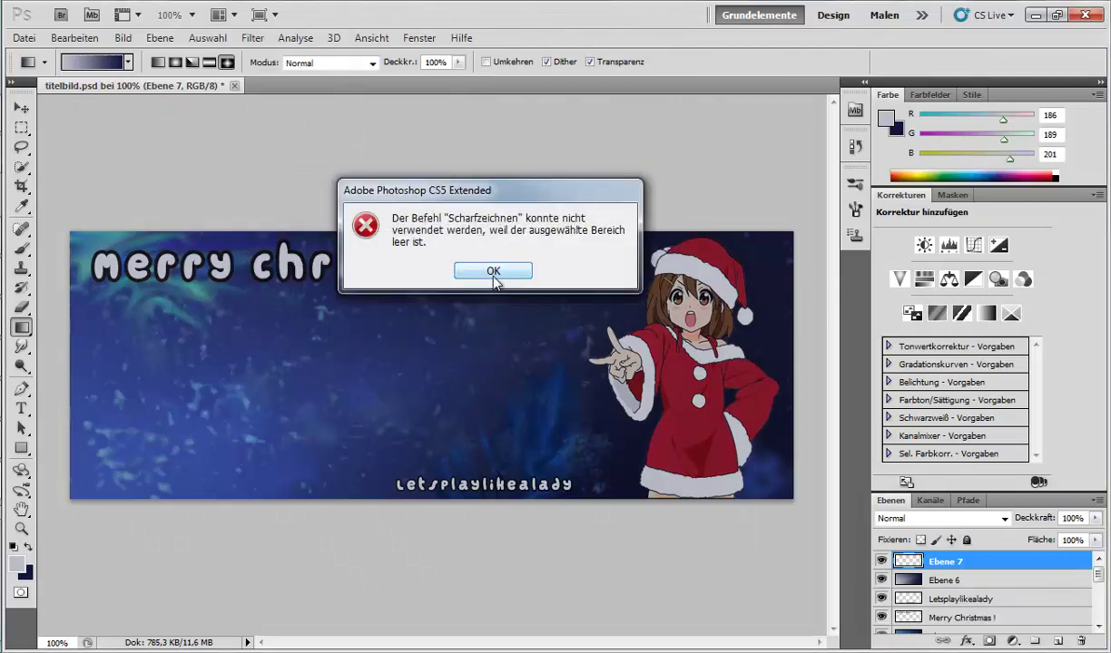
pyautogui.click(495, 278)
pyautogui.press('Delete')
# Apply the Sharpen (Scharfzeichnen) filter to the gradient layer Ebene 6
pyautogui.click(252, 37)
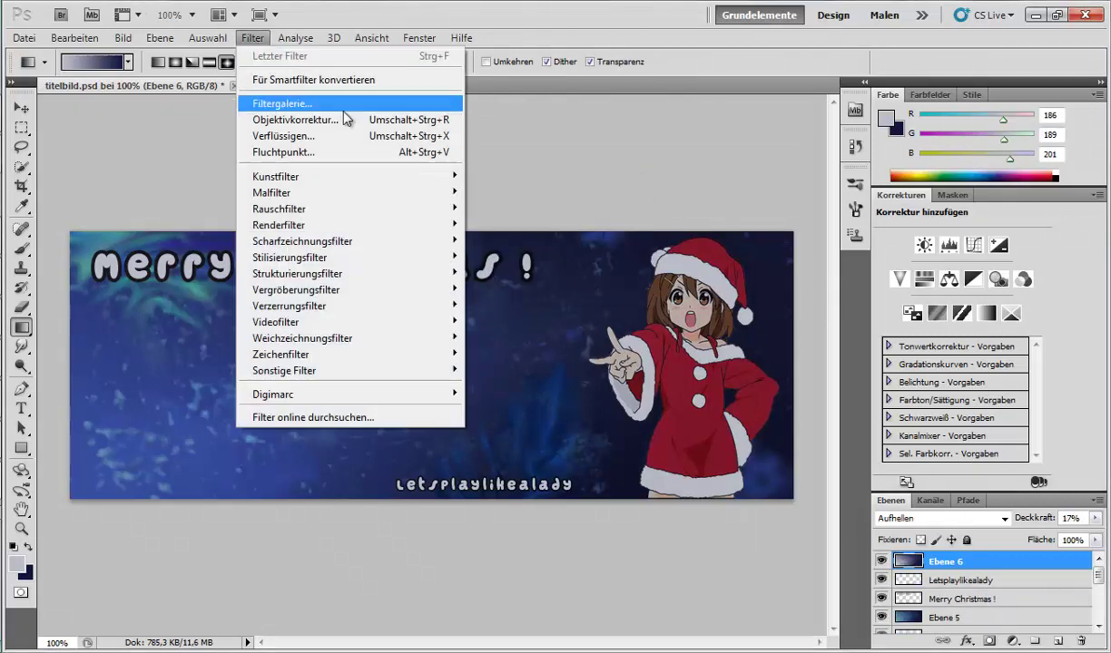
pyautogui.moveTo(343, 187)
pyautogui.moveTo(454, 242)
pyautogui.click(508, 256)
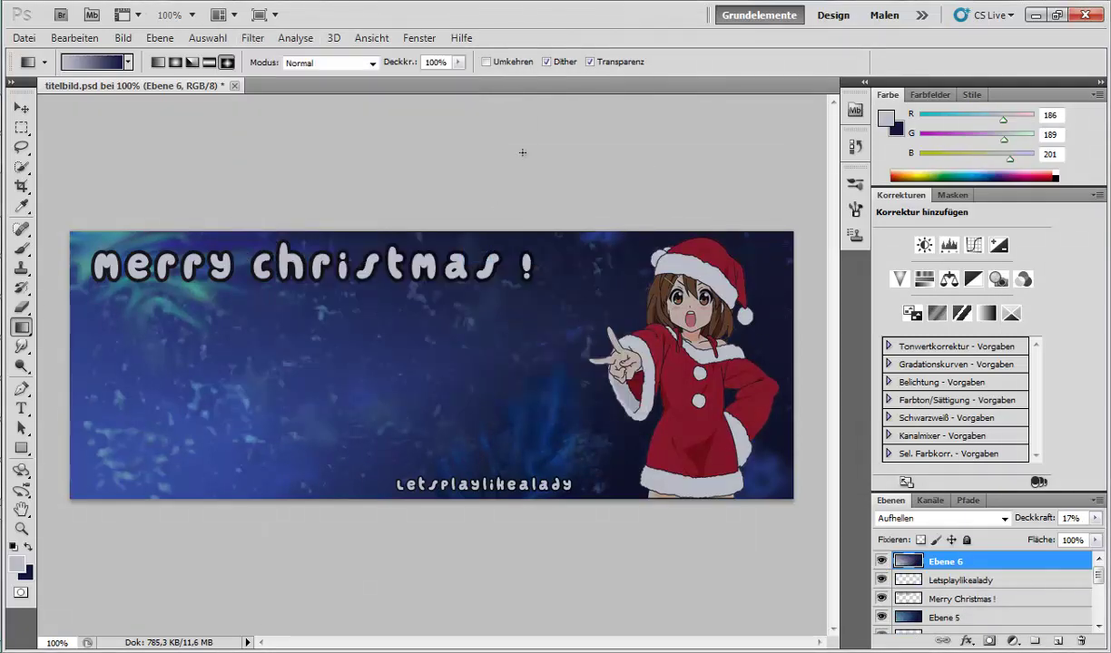
# Apply the Dust & Scratches (Staub und Kratzer) filter to Ebene 6 with a radius of 5 pixels
pyautogui.click(252, 37)
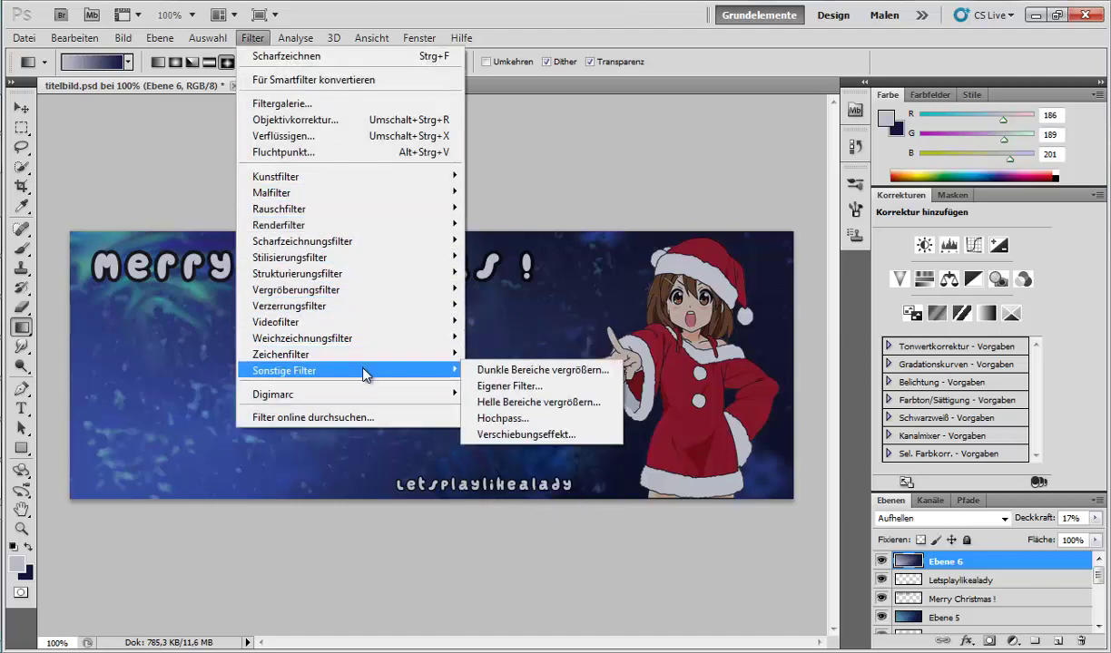
pyautogui.moveTo(330, 179)
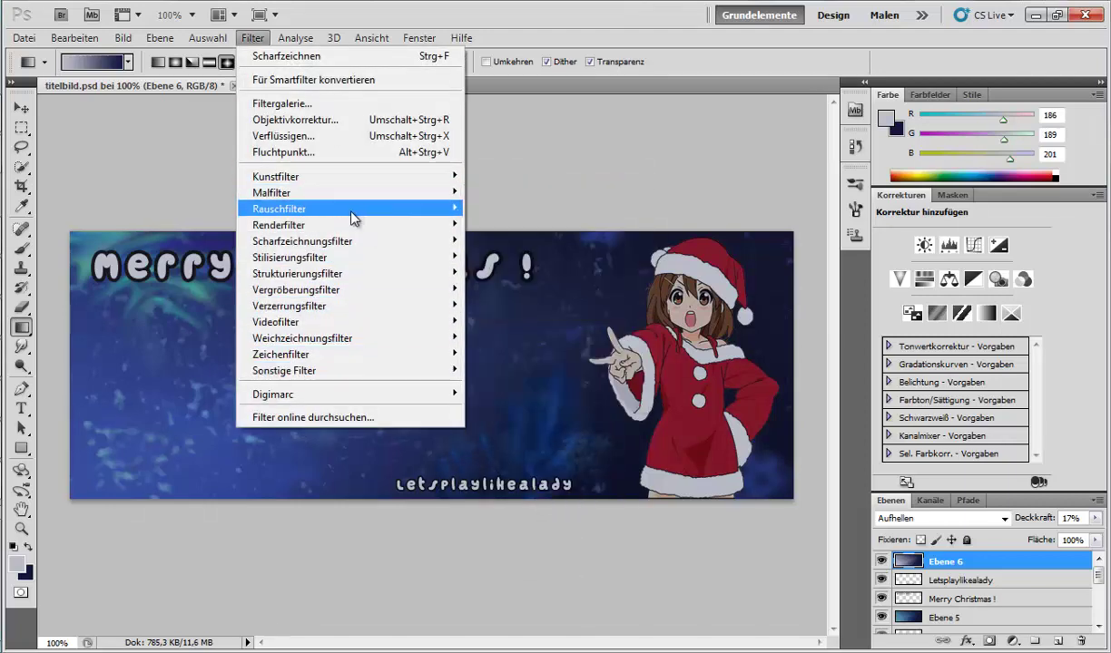
pyautogui.click(504, 273)
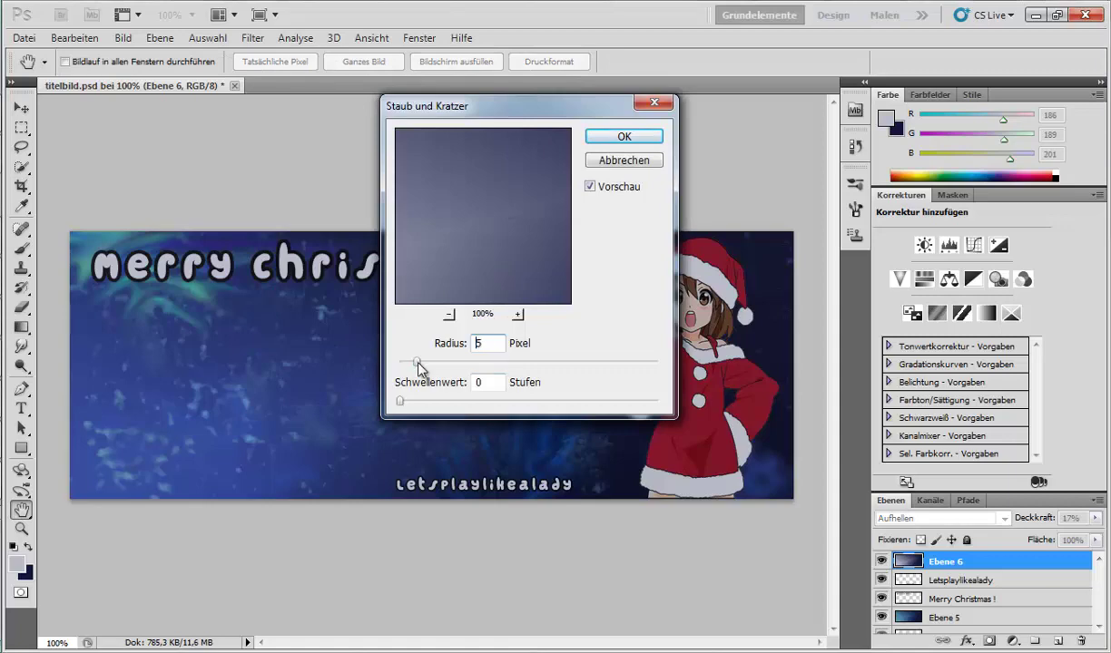
pyautogui.click(622, 136)
# Apply a Shadows/Highlights (Tiefen/Lichter) correction to Ebene 6 with shadows at 7% and highlights at 46%
pyautogui.click(252, 38)
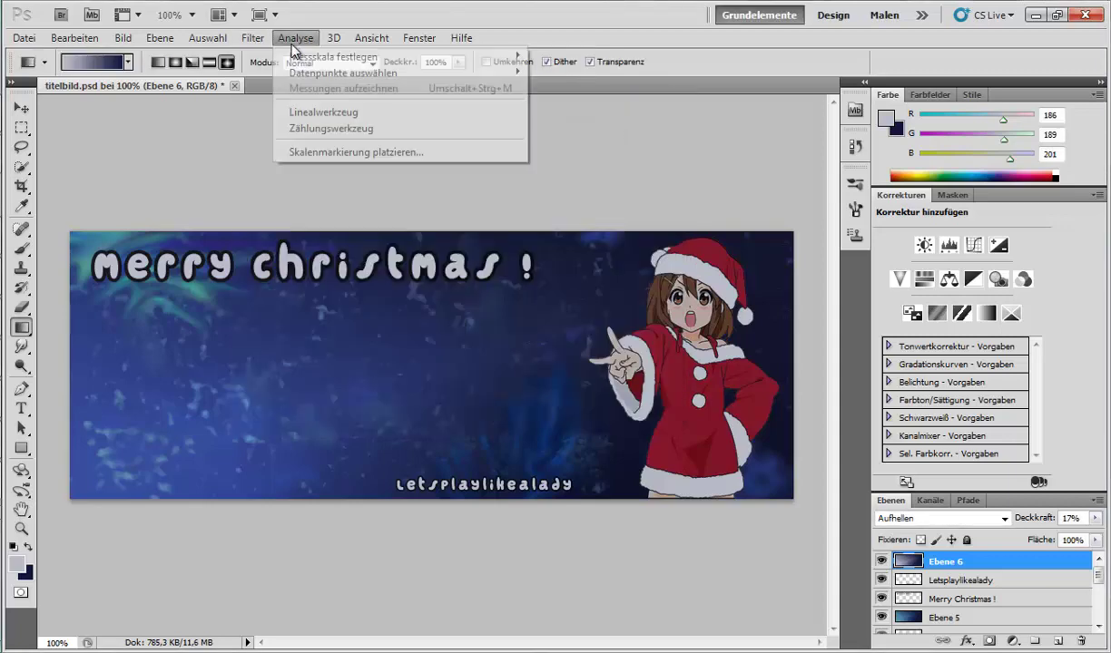
pyautogui.moveTo(122, 39)
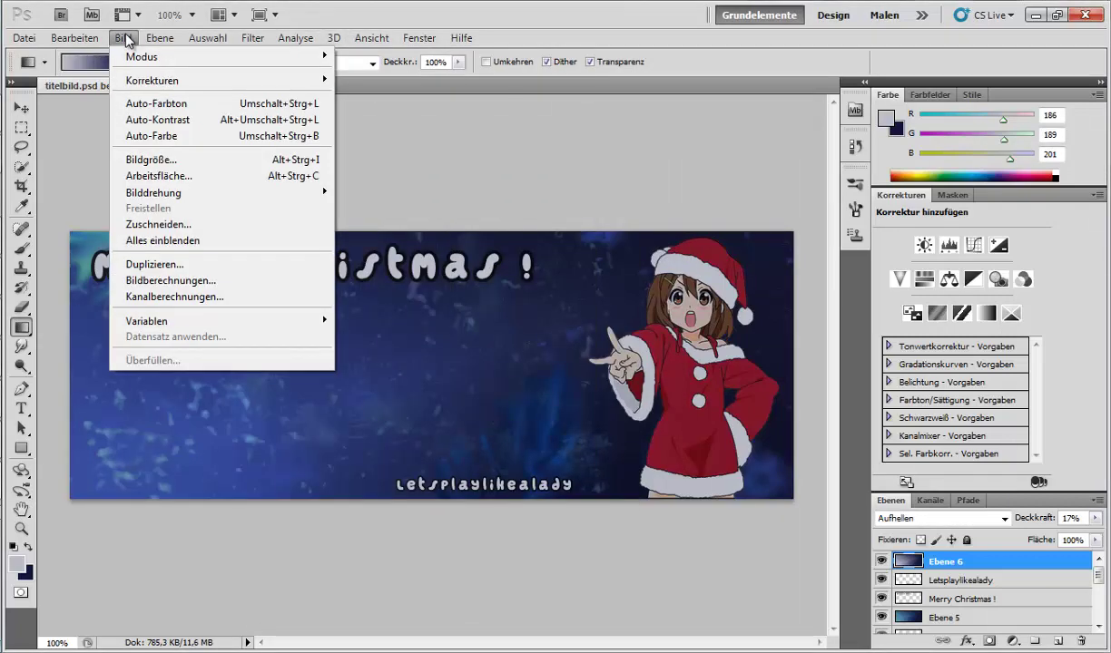
pyautogui.moveTo(227, 80)
pyautogui.click(381, 344)
pyautogui.moveTo(363, 285); pyautogui.dragTo(395, 288)
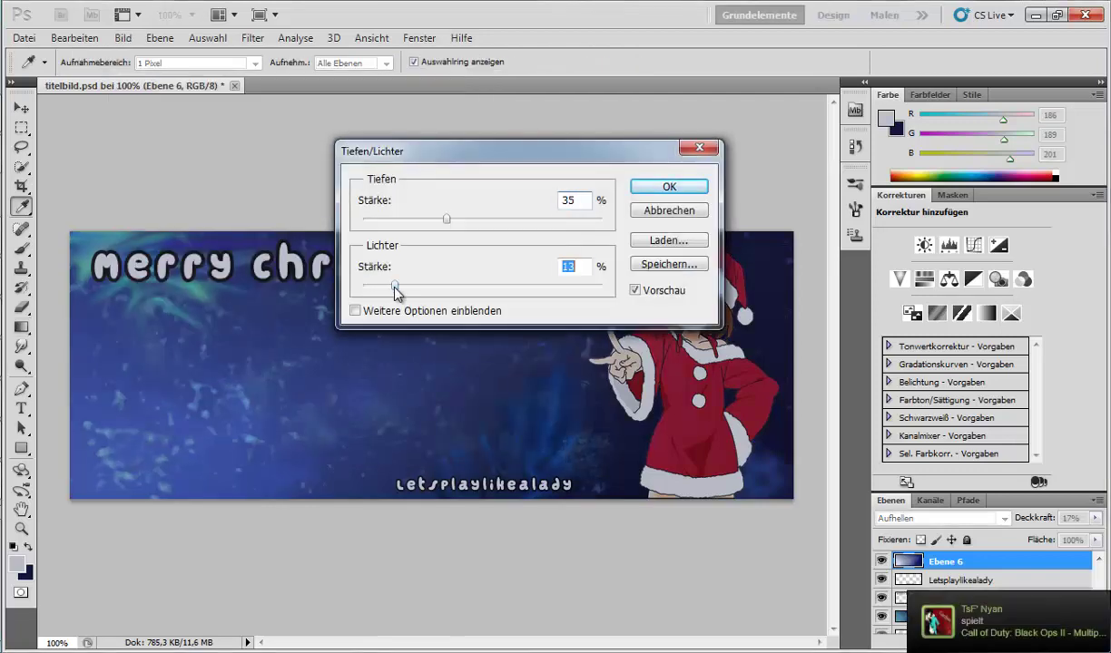
pyautogui.moveTo(524, 162); pyautogui.dragTo(528, 102)
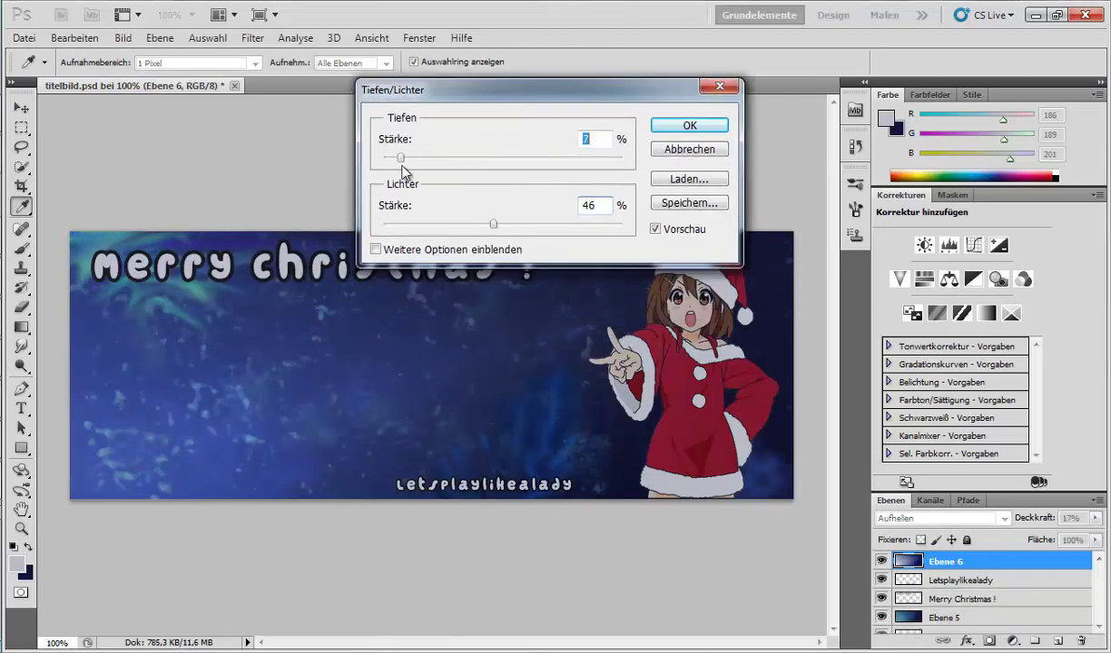
pyautogui.click(668, 128)
# Create another layer and draw a reflected grey-to-transparent gradient from the banner's lower-left corner to its upper-right corner
pyautogui.click(160, 38)
pyautogui.moveTo(367, 60)
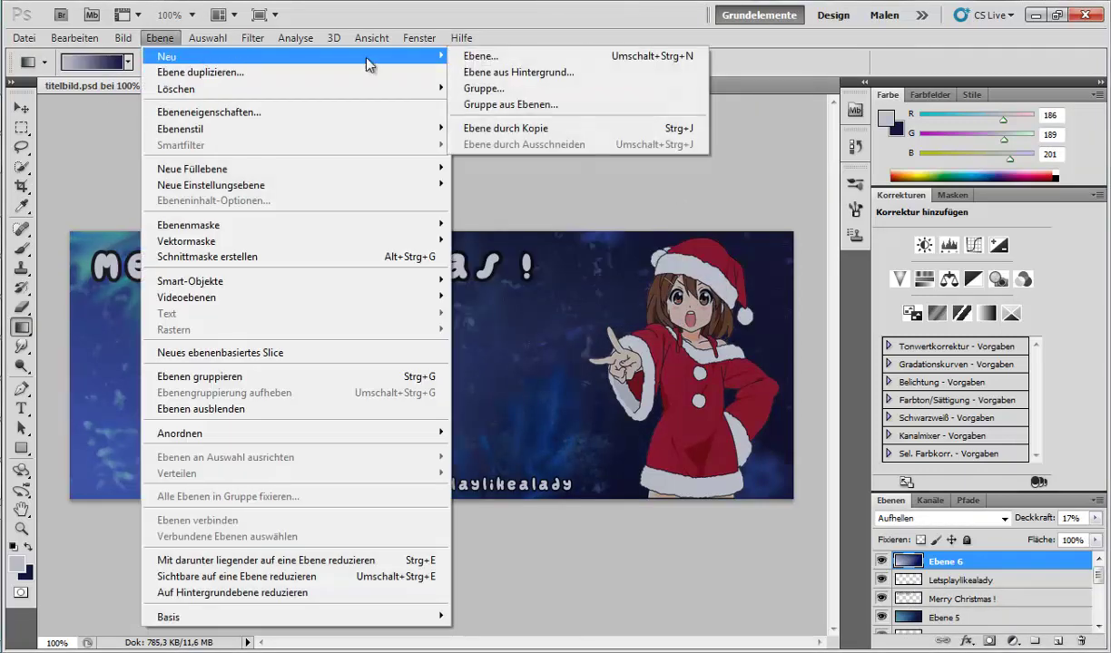
pyautogui.click(476, 55)
pyautogui.press('Return')
pyautogui.click(128, 62)
pyautogui.click(67, 107)
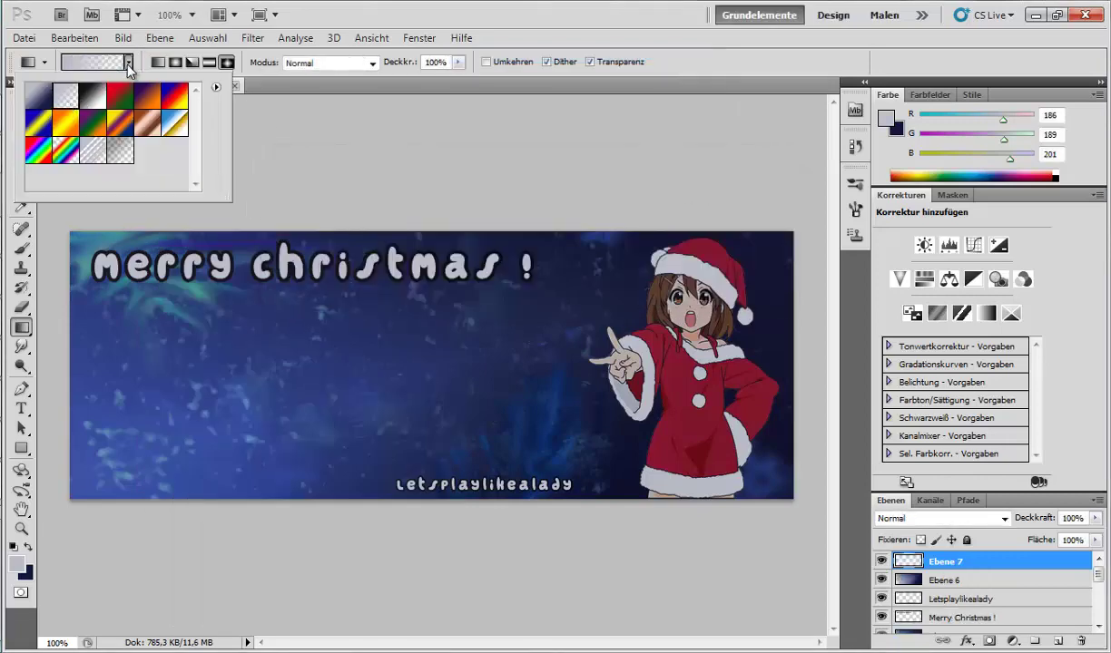
pyautogui.click(129, 64)
pyautogui.click(210, 63)
pyautogui.moveTo(94, 474); pyautogui.dragTo(767, 241)
# Blend the new gradient layer in Lighten (Aufhellen) mode at 15% opacity and apply Auto Color (Auto-Farbe) to it
pyautogui.click(1094, 519)
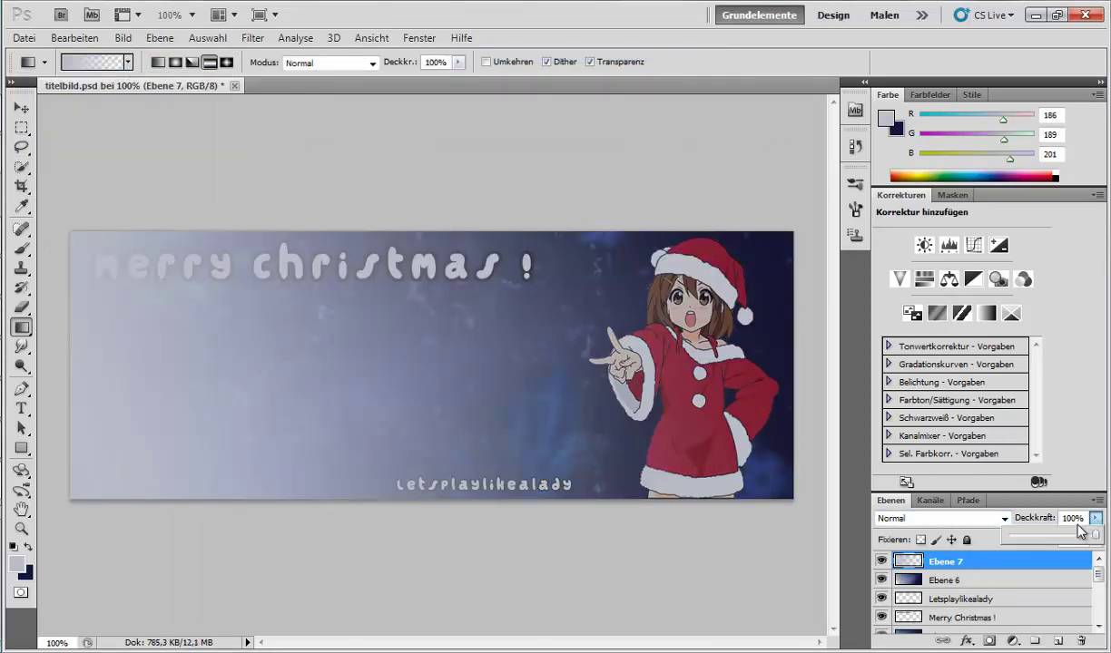
pyautogui.moveTo(1085, 541)
pyautogui.mouseDown()
pyautogui.moveTo(1028, 541)
pyautogui.moveTo(977, 513)
pyautogui.mouseUp()
pyautogui.click(1003, 519)
pyautogui.click(941, 204)
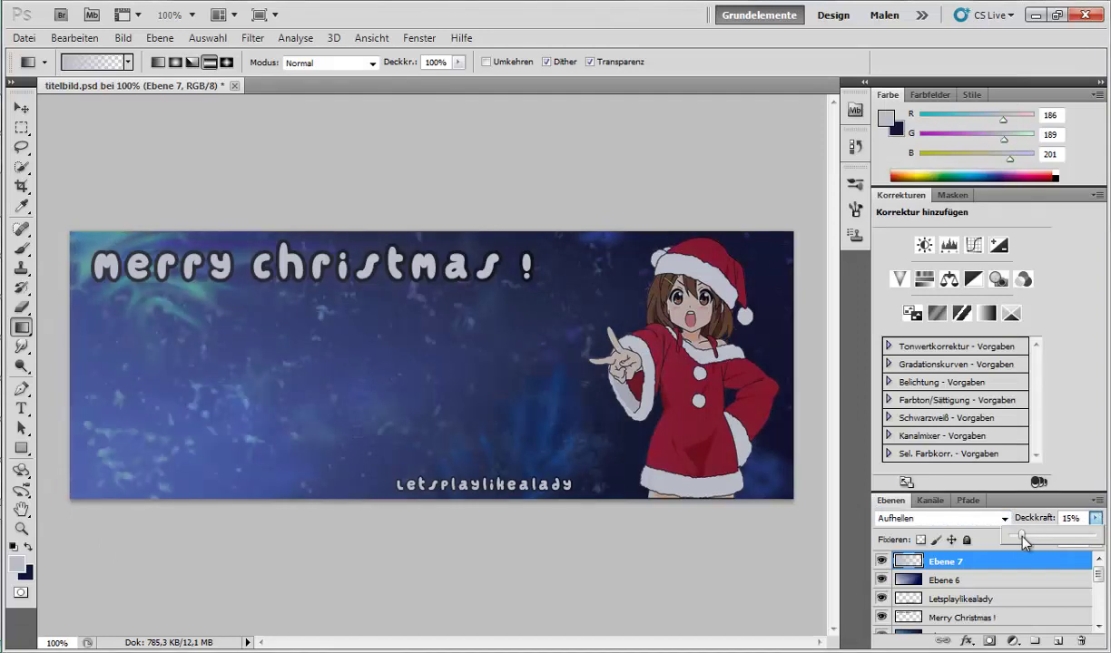
pyautogui.click(122, 38)
pyautogui.click(179, 135)
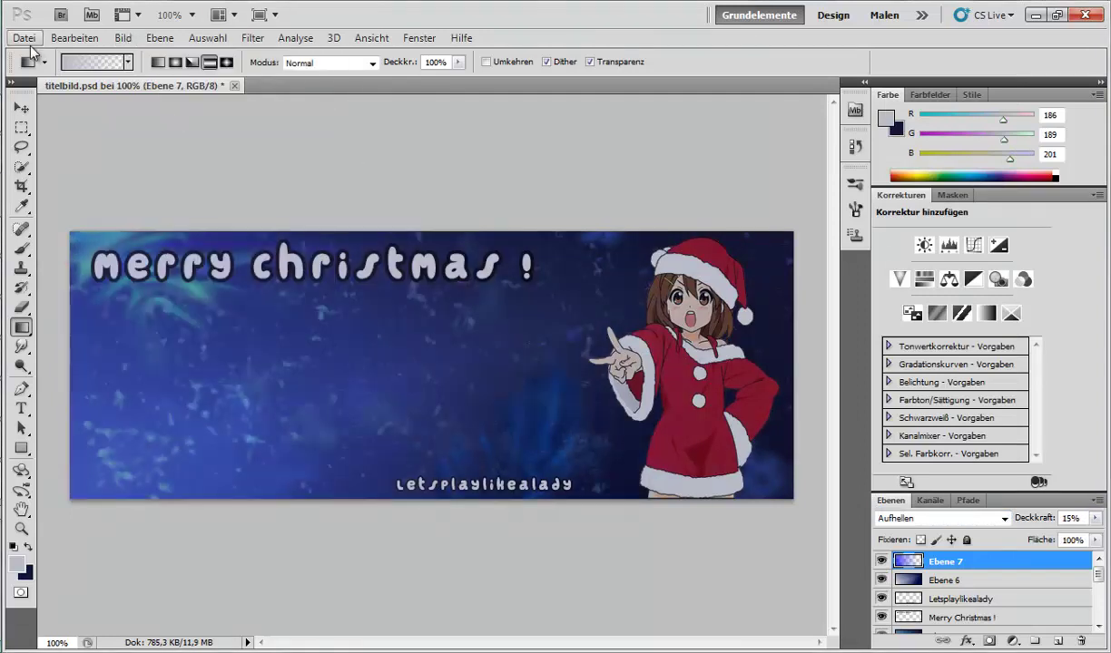